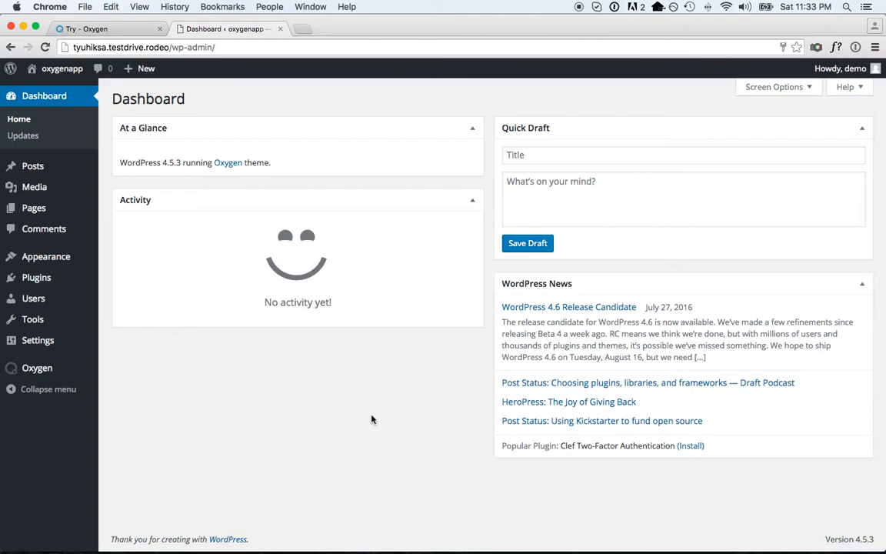
Publish a new page titled "My First Page" and create a custom Oxygen view for it
{"action": "left_click", "coordinate": [44, 209]}
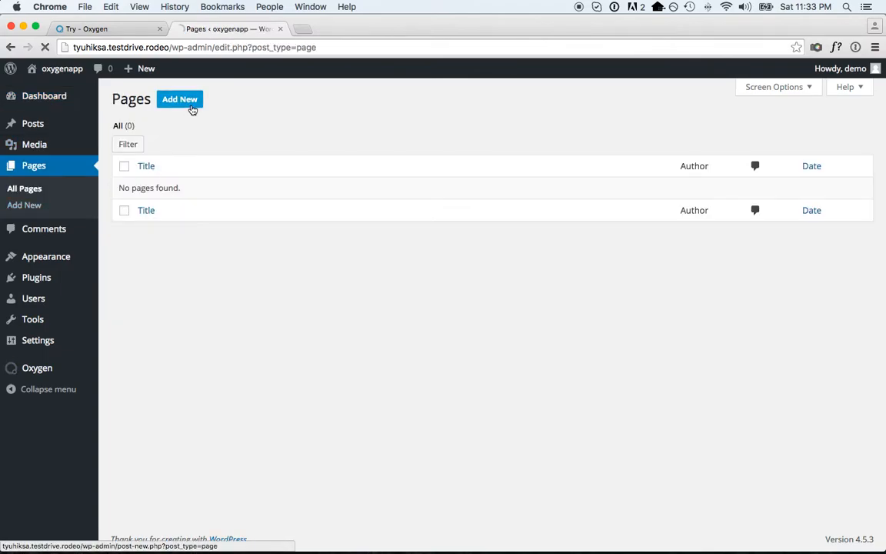
{"action": "left_click", "coordinate": [187, 102]}
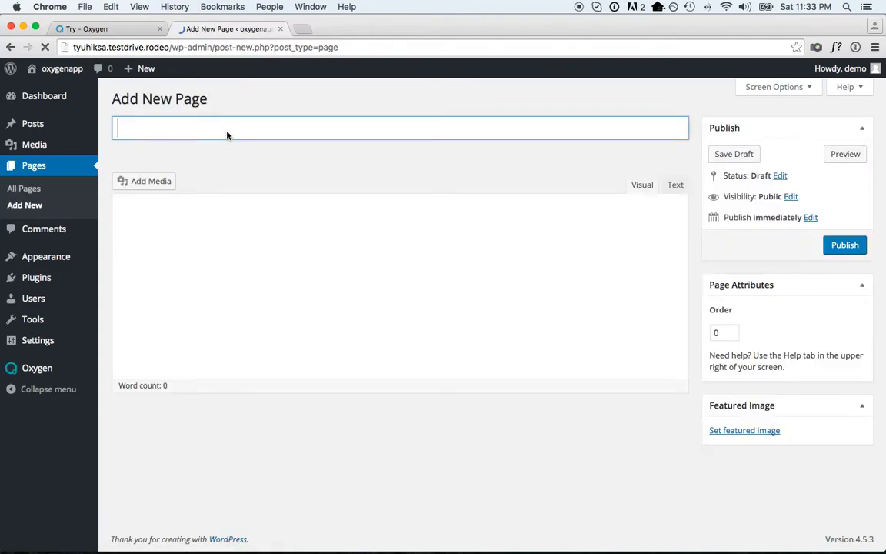
{"action": "type", "text": "My First Page"}
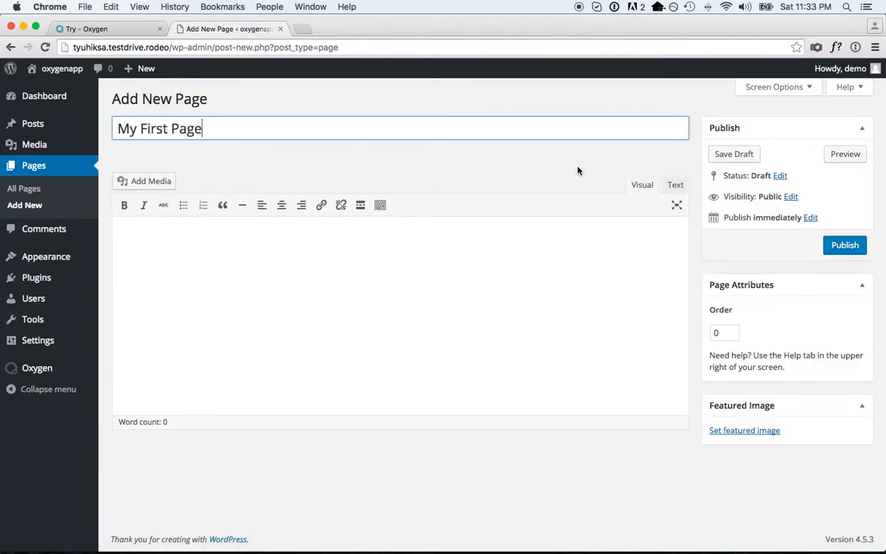
{"action": "left_click", "coordinate": [855, 245]}
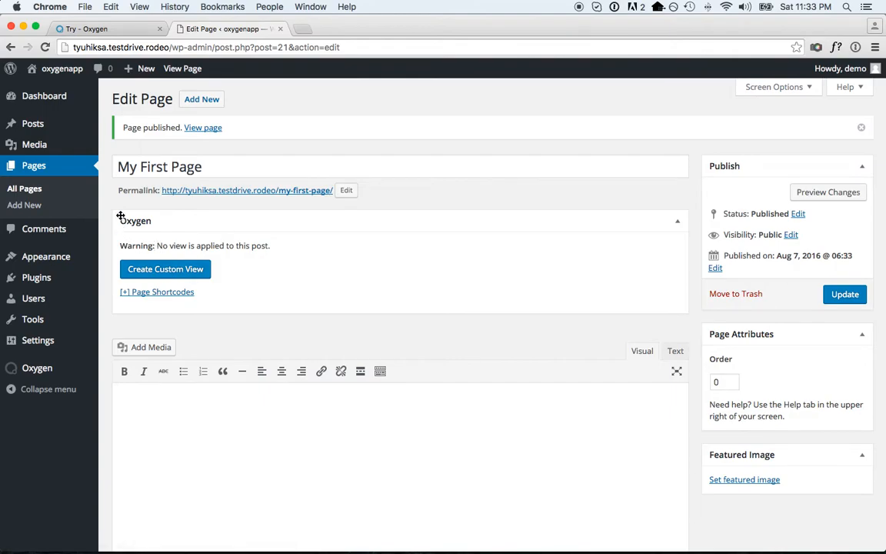
{"action": "left_click", "coordinate": [164, 270]}
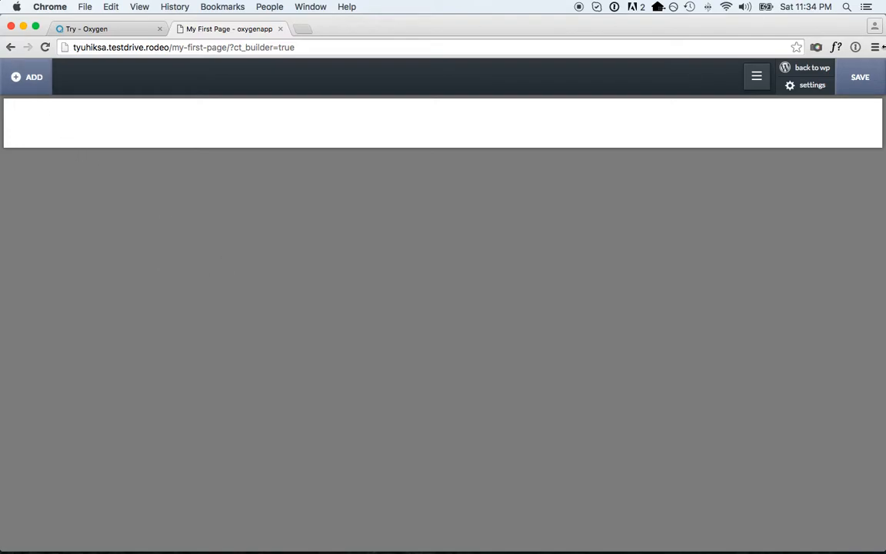
Review the builder's page and global settings, and display the page's DOM tree
{"action": "left_click", "coordinate": [811, 85]}
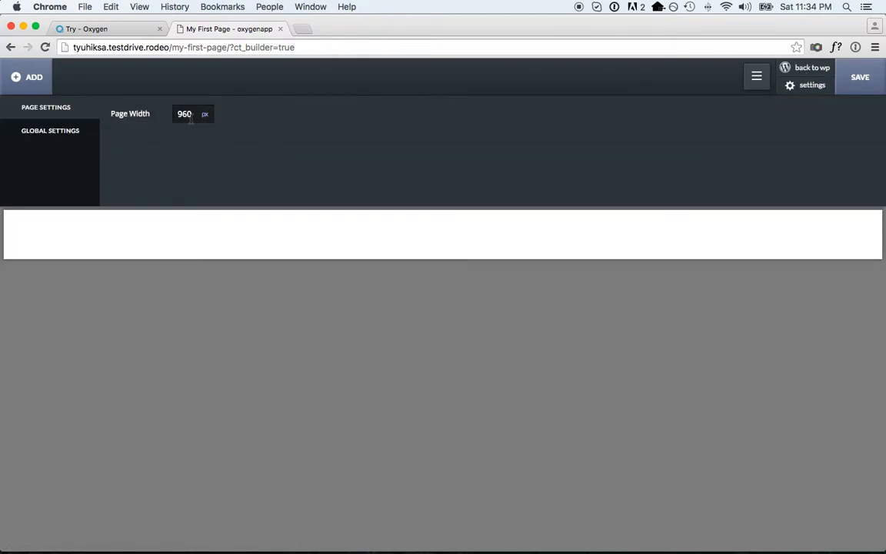
{"action": "left_click", "coordinate": [51, 133]}
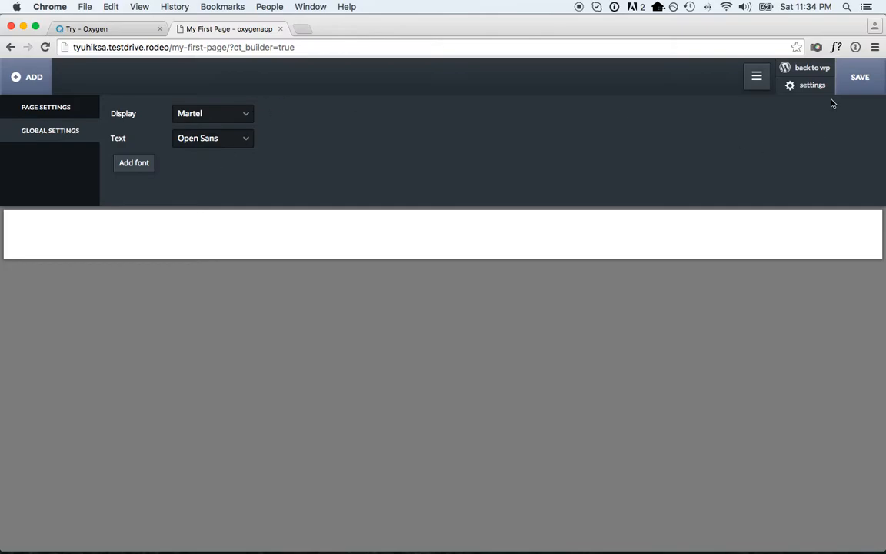
{"action": "left_click", "coordinate": [810, 86]}
{"action": "left_click", "coordinate": [754, 83]}
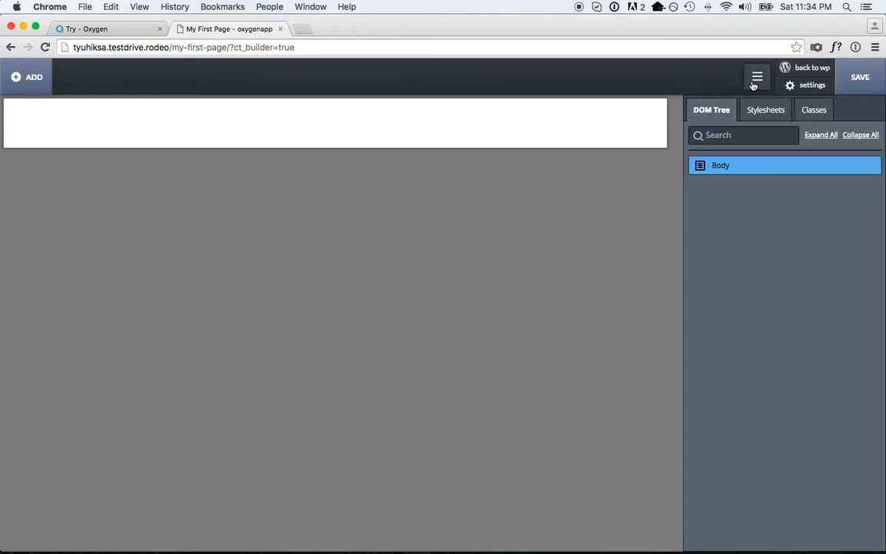
Add a WordPress Shortcode element to the page body and delete it again
{"action": "left_click", "coordinate": [33, 80]}
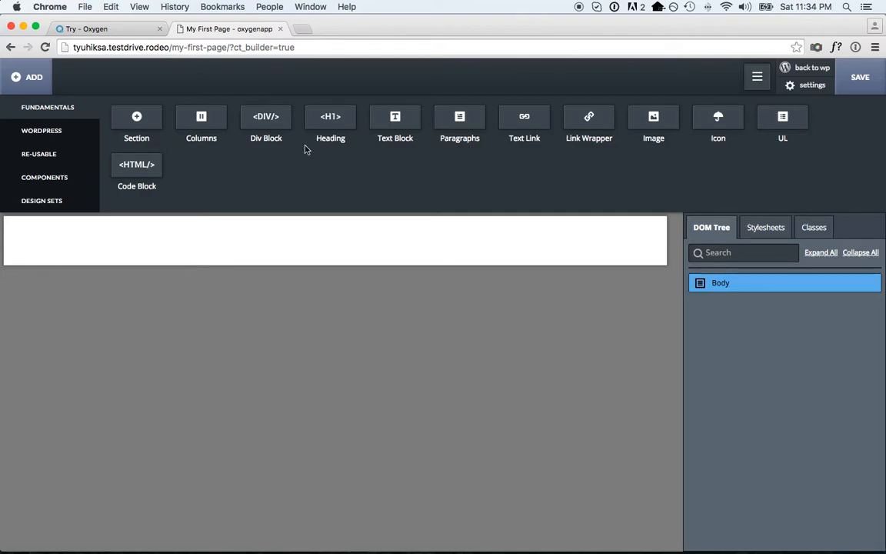
{"action": "left_click", "coordinate": [69, 130]}
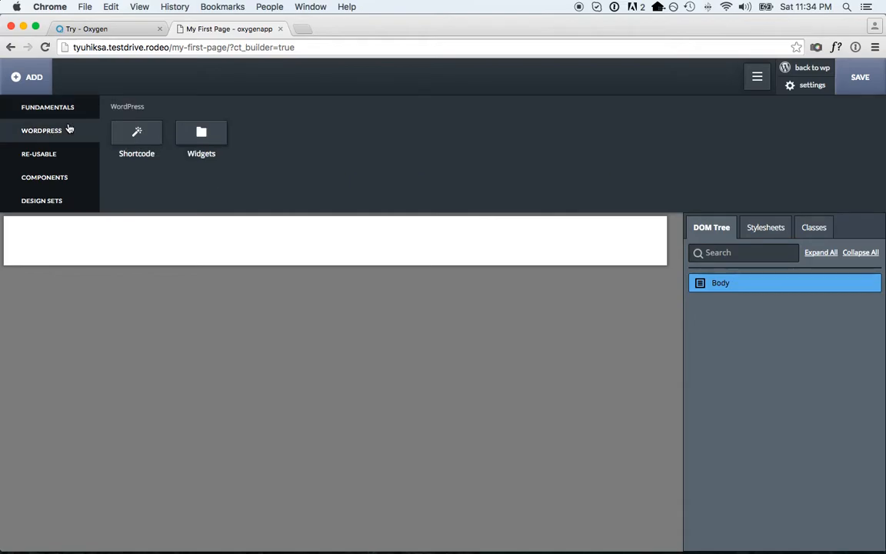
{"action": "left_click", "coordinate": [142, 145]}
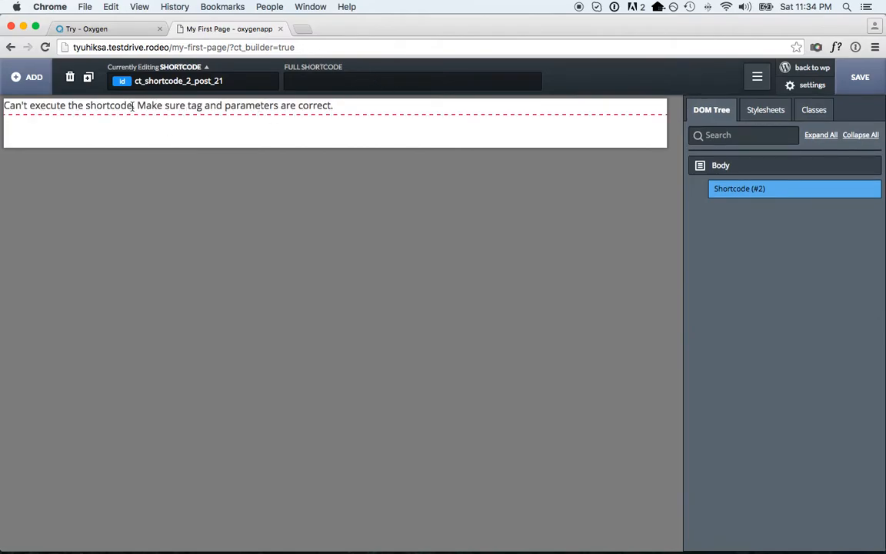
{"action": "left_click", "coordinate": [70, 77]}
Browse the addable WordPress widgets, re-usable parts, design sets and component categories
{"action": "left_click", "coordinate": [27, 78]}
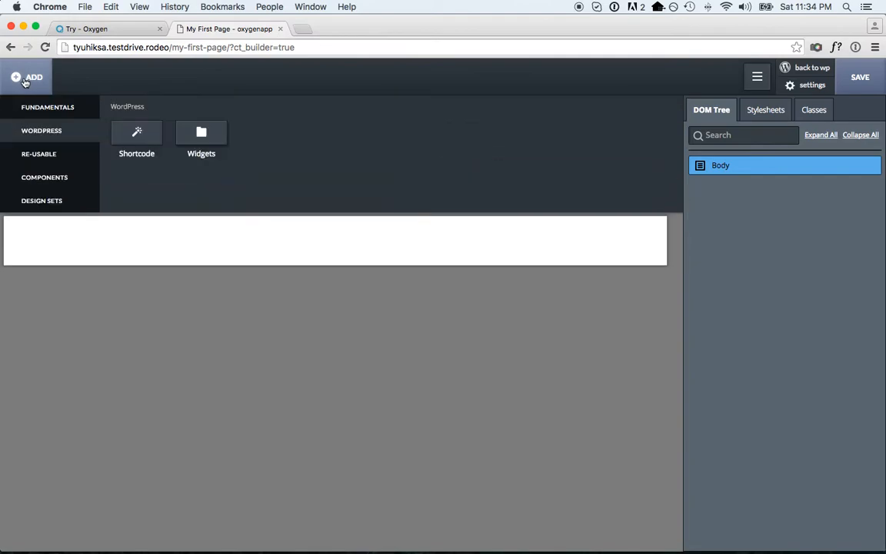
{"action": "left_click", "coordinate": [198, 136]}
{"action": "scroll", "coordinate": [267, 149], "scroll_direction": "down", "scroll_amount": 1}
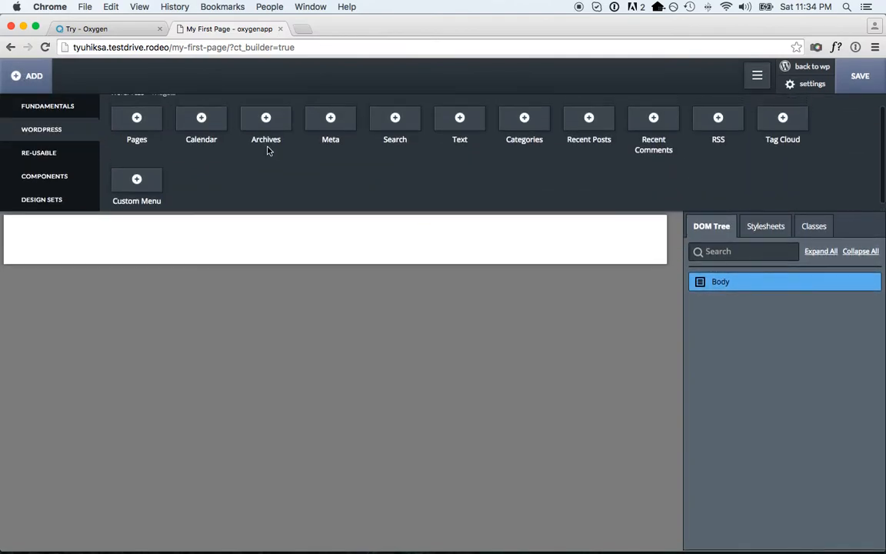
{"action": "scroll", "coordinate": [267, 151], "scroll_direction": "up", "scroll_amount": 1}
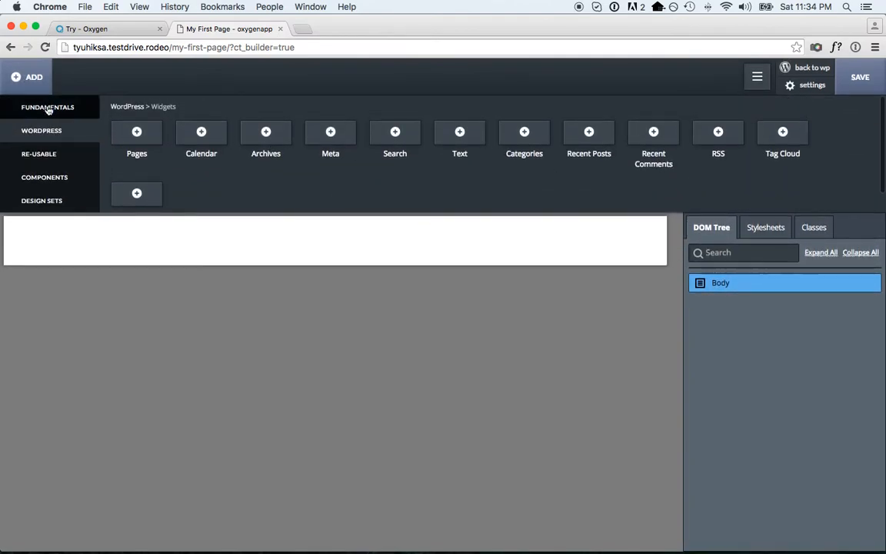
{"action": "left_click", "coordinate": [51, 152]}
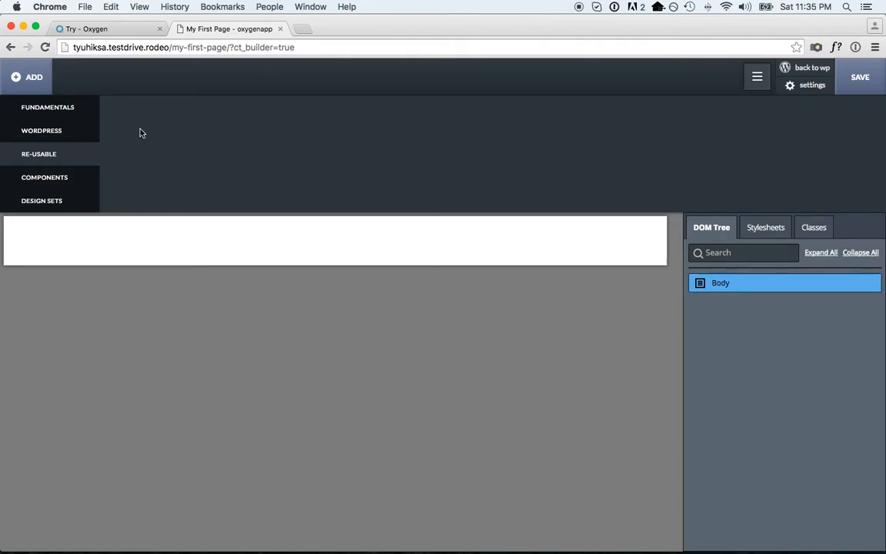
{"action": "left_click", "coordinate": [91, 176]}
{"action": "left_click", "coordinate": [74, 201]}
{"action": "left_click", "coordinate": [89, 179]}
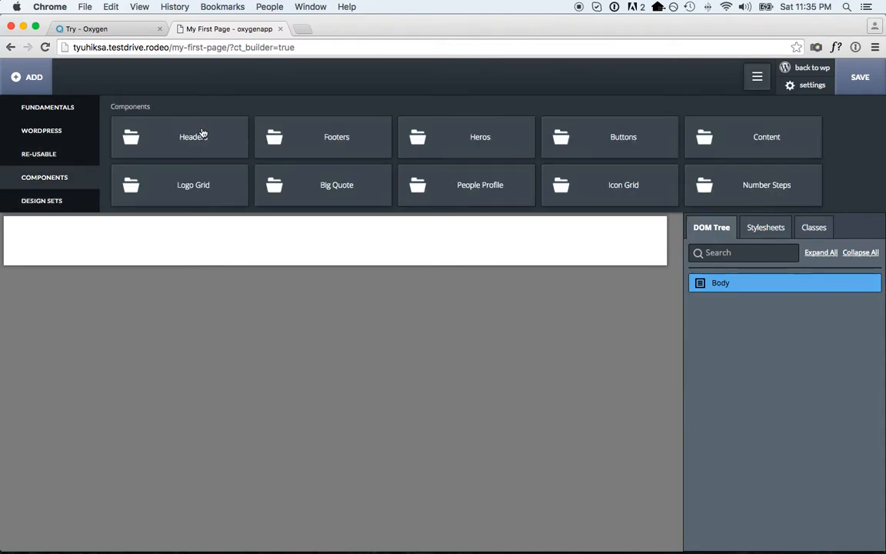
{"action": "scroll", "coordinate": [307, 150], "scroll_direction": "down", "scroll_amount": 1}
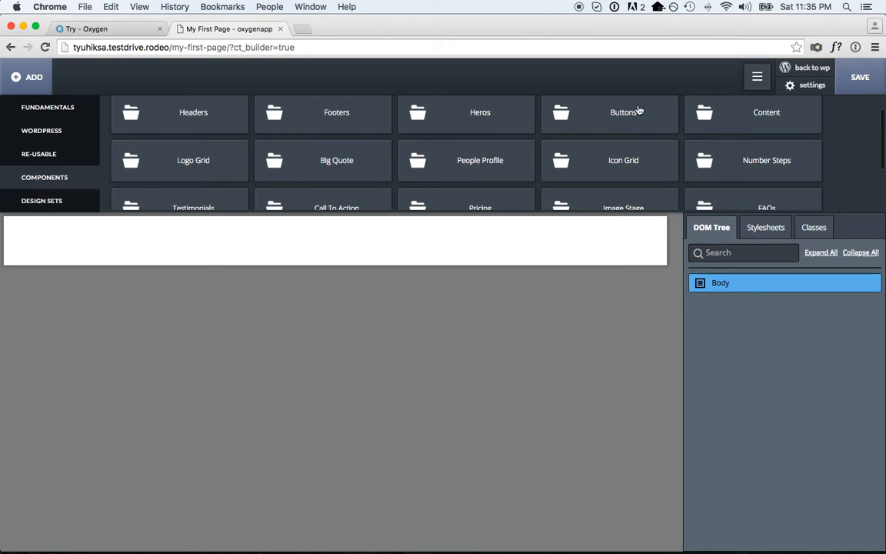
{"action": "scroll", "coordinate": [533, 146], "scroll_direction": "down", "scroll_amount": 3}
{"action": "scroll", "coordinate": [487, 144], "scroll_direction": "up", "scroll_amount": 4}
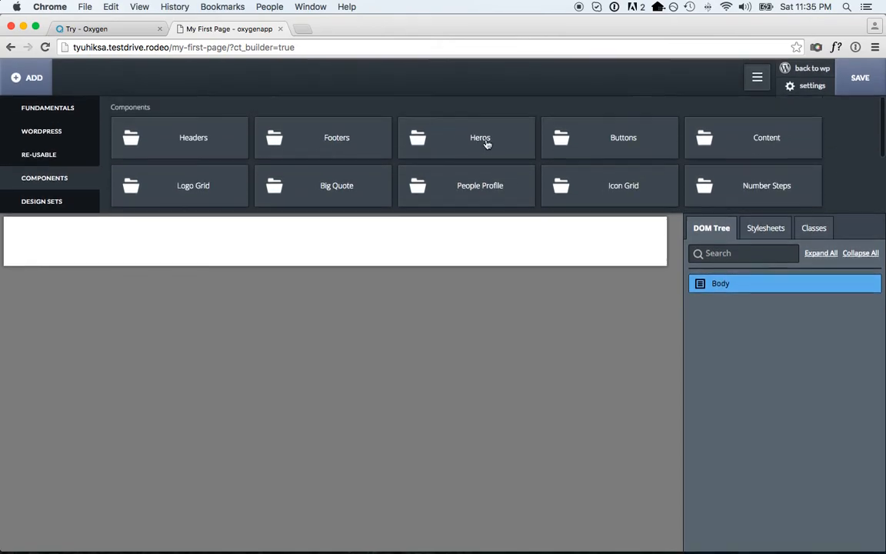
Preview the Hydrogen header components and add the Standard Header to the page
{"action": "left_click", "coordinate": [213, 136]}
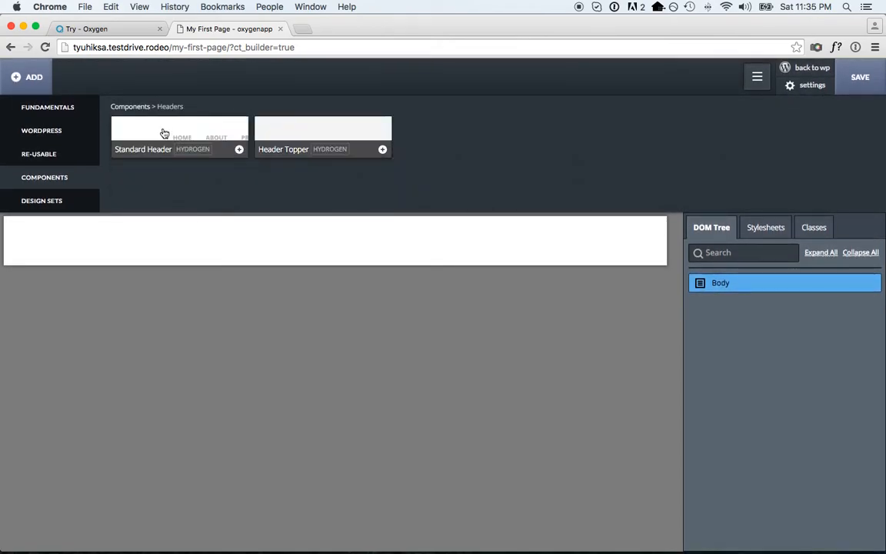
{"action": "left_click", "coordinate": [164, 134]}
{"action": "key", "text": "Right"}
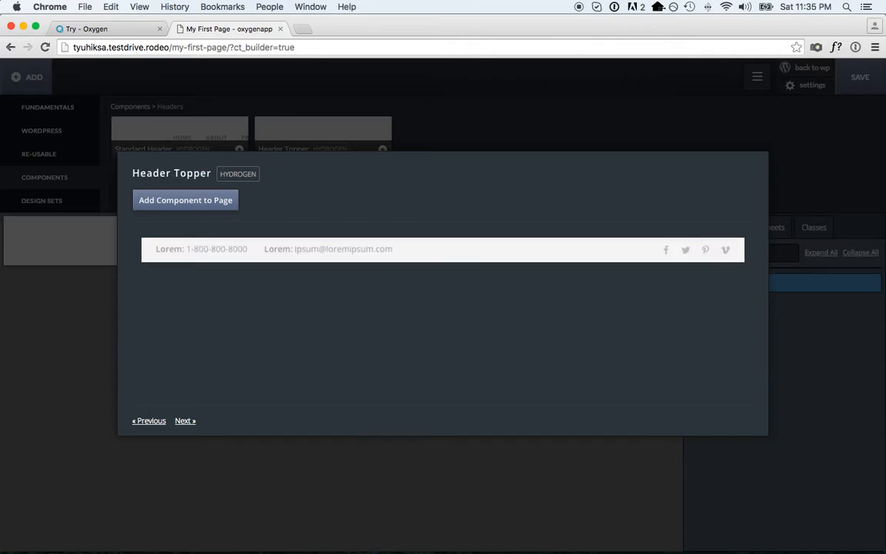
{"action": "key", "text": "Left"}
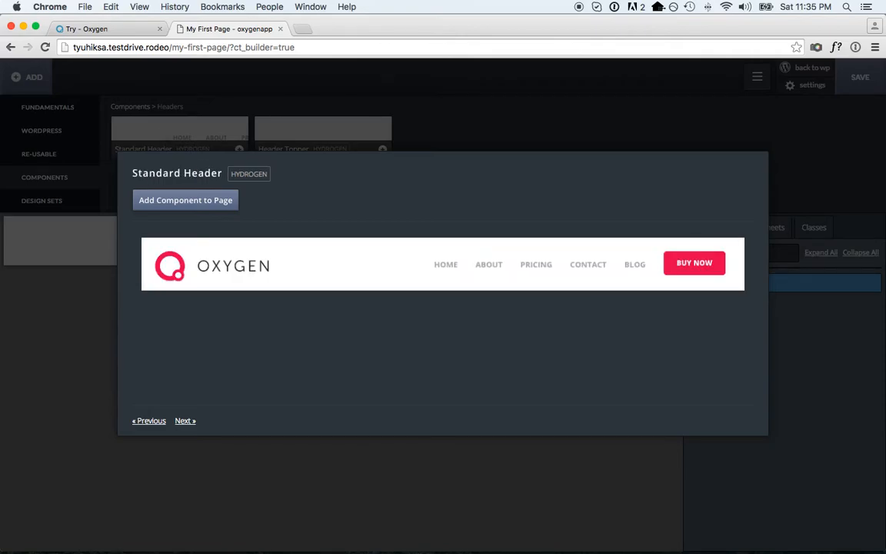
{"action": "left_click", "coordinate": [135, 150]}
{"action": "left_click", "coordinate": [157, 122]}
{"action": "left_click", "coordinate": [193, 201]}
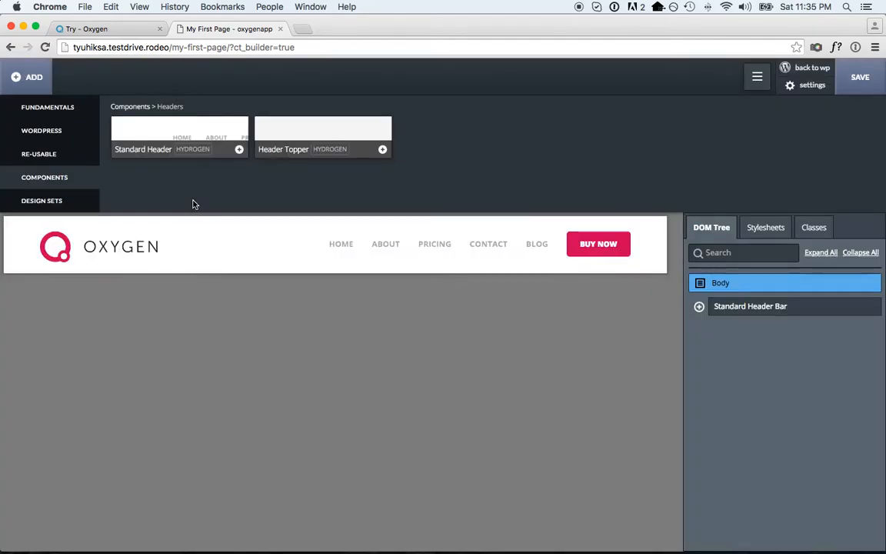
Examine how the Standard Header Bar is built by selecting its section, logo image, menu icon, links, div block and Buy Now heading
{"action": "left_click", "coordinate": [212, 228]}
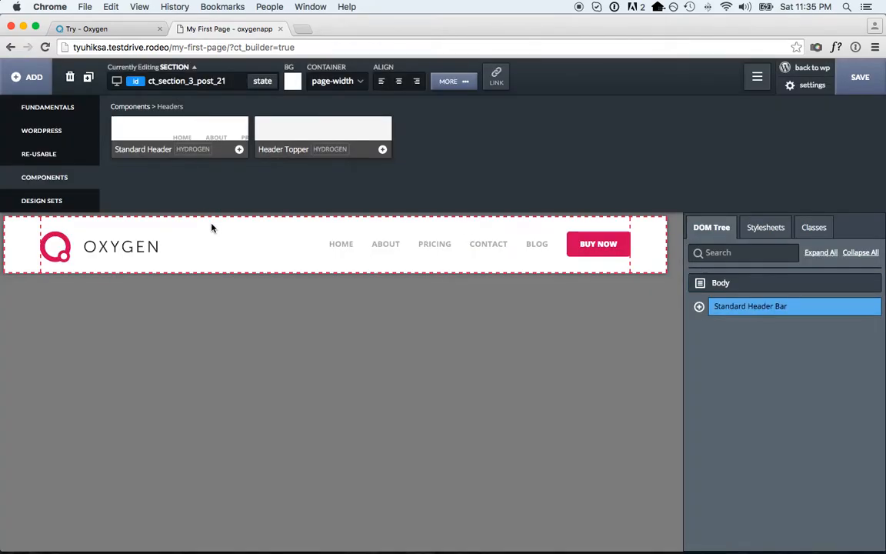
{"action": "left_click", "coordinate": [390, 248]}
{"action": "left_click", "coordinate": [47, 107]}
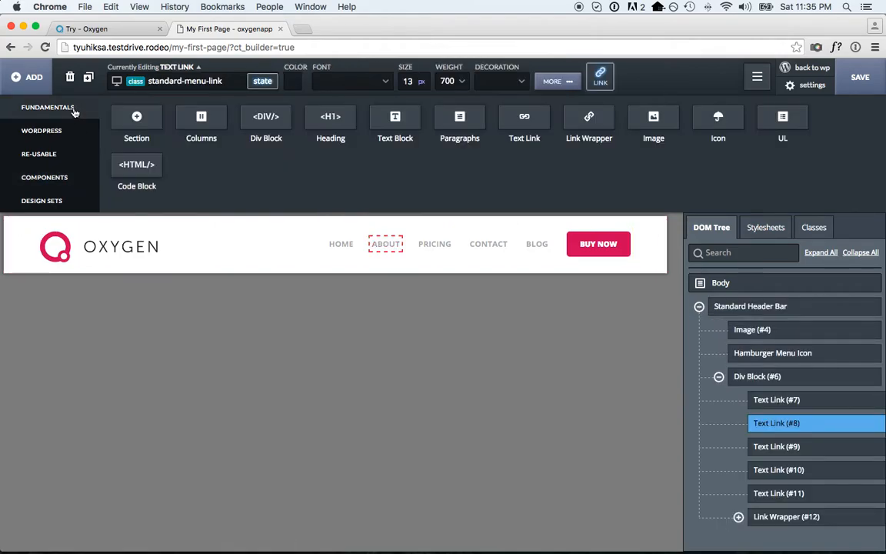
{"action": "left_click", "coordinate": [746, 307]}
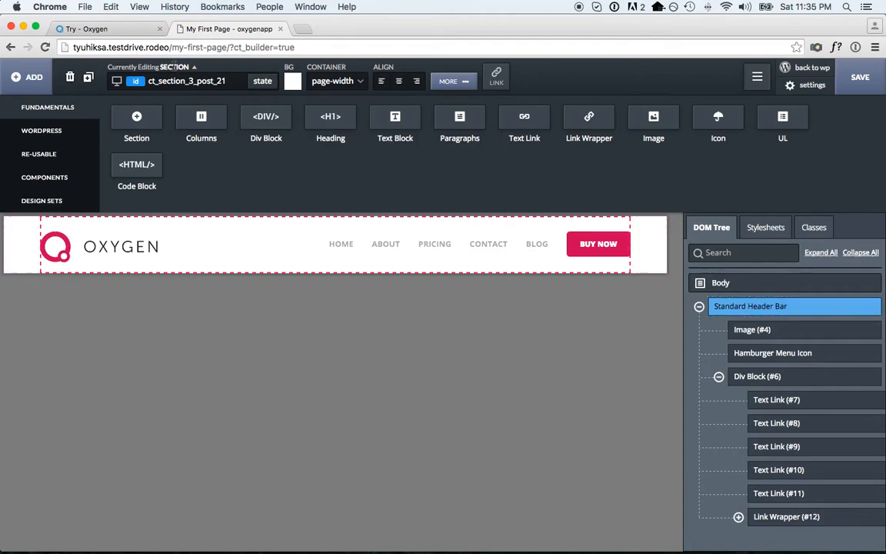
{"action": "left_click", "coordinate": [768, 329]}
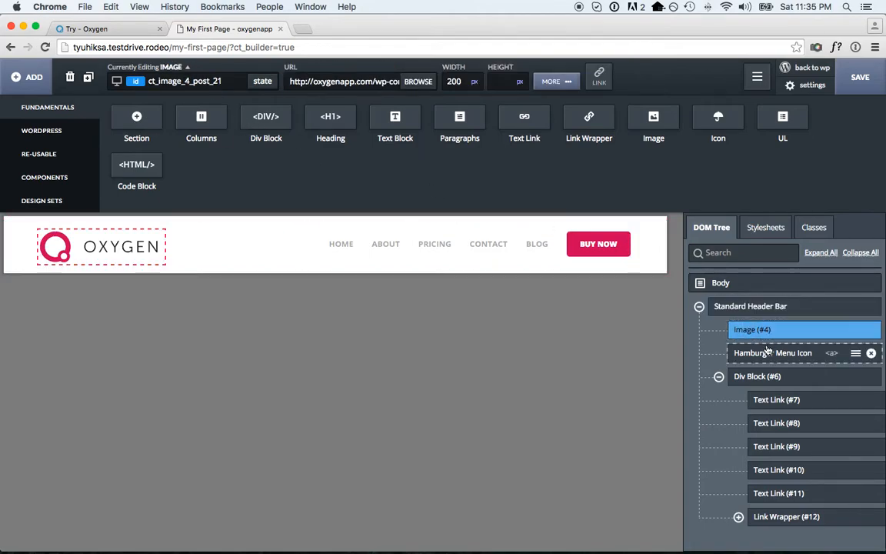
{"action": "left_click", "coordinate": [768, 352]}
{"action": "left_click", "coordinate": [750, 377]}
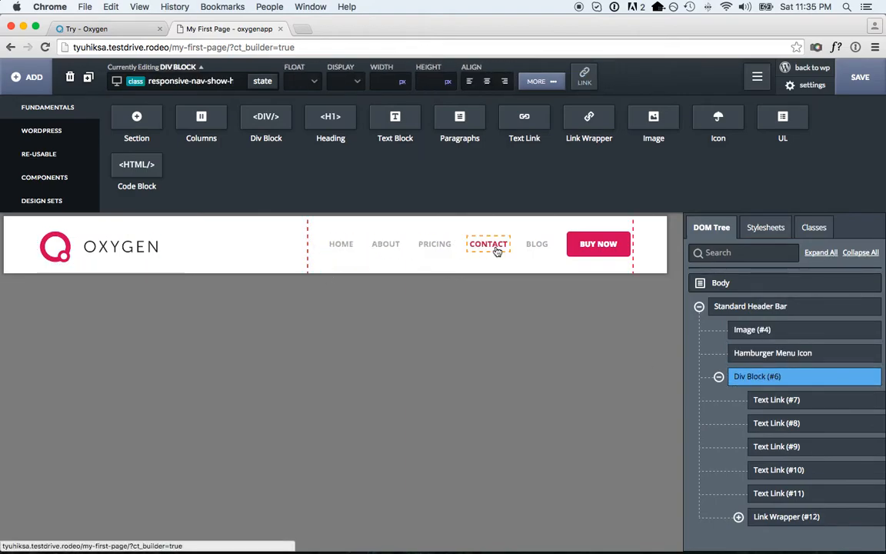
{"action": "left_click", "coordinate": [617, 254]}
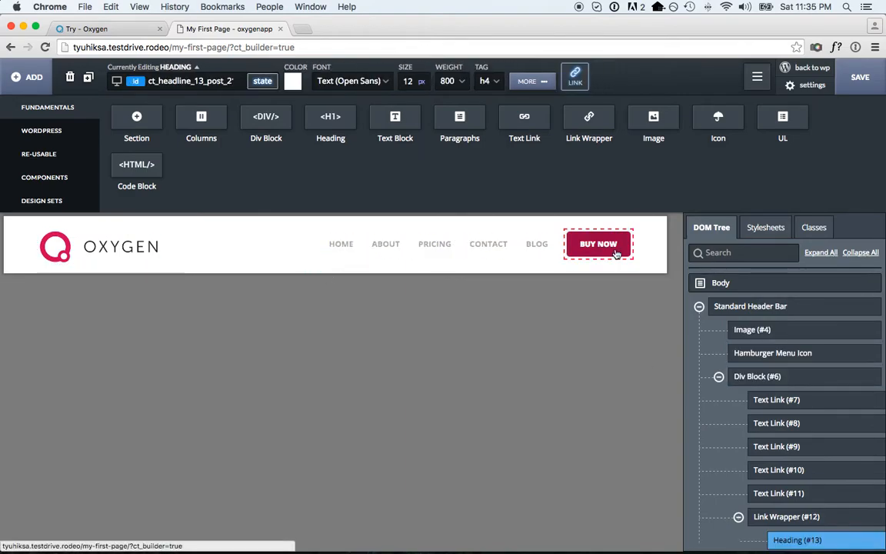
Delete the whole Standard Header Bar section from the page
{"action": "left_click", "coordinate": [764, 300]}
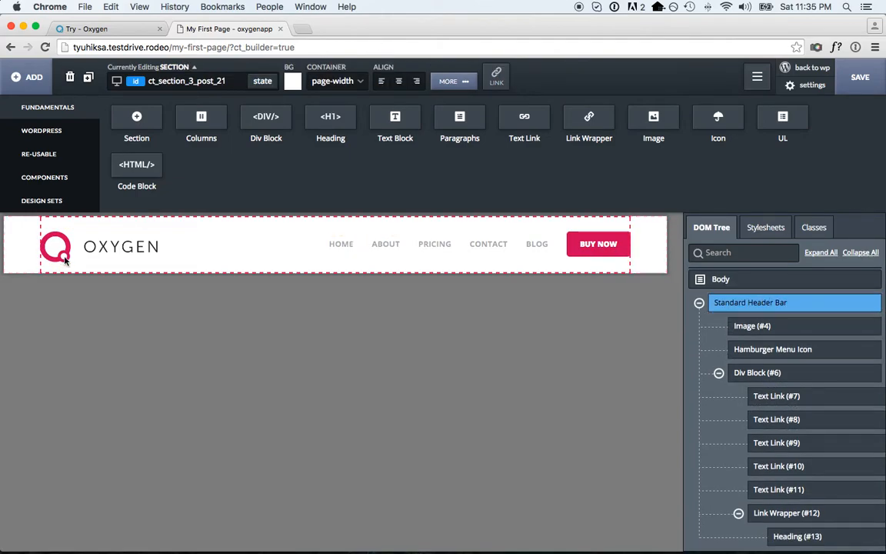
{"action": "left_click", "coordinate": [69, 77]}
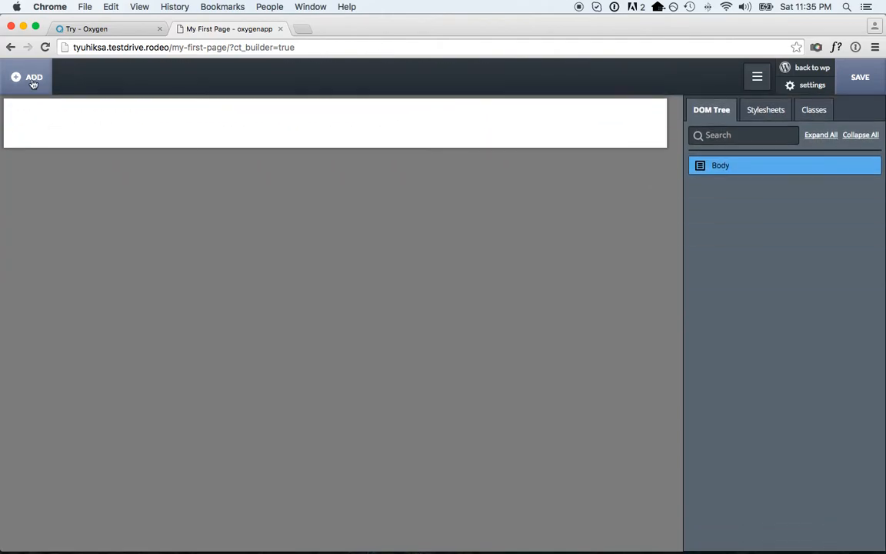
Browse the Hydrogen design set's components by previewing them one after another, from Big Quote to Content Section - Quote
{"action": "left_click", "coordinate": [44, 201]}
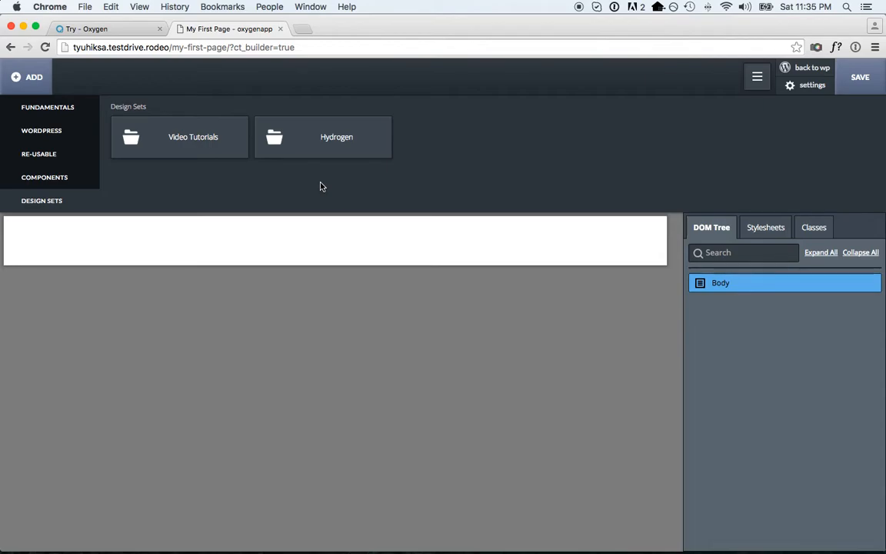
{"action": "left_click", "coordinate": [335, 140]}
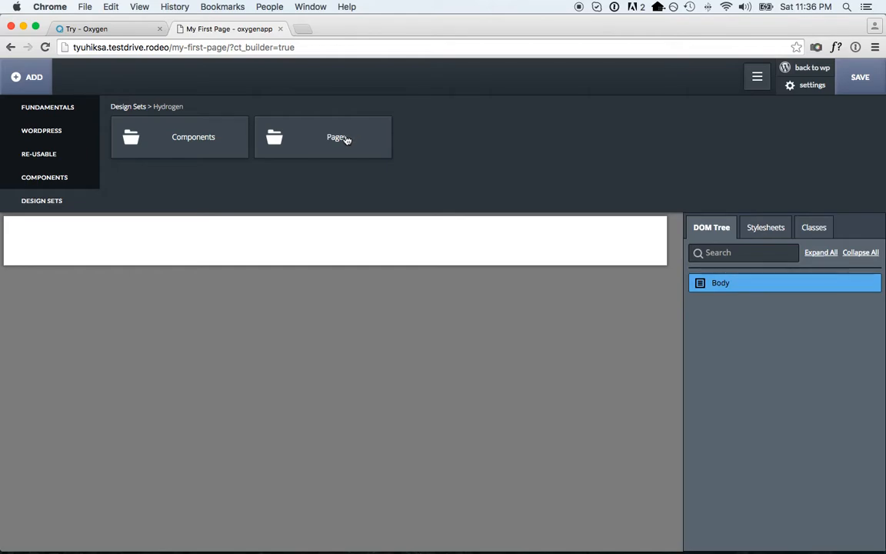
{"action": "left_click", "coordinate": [190, 132]}
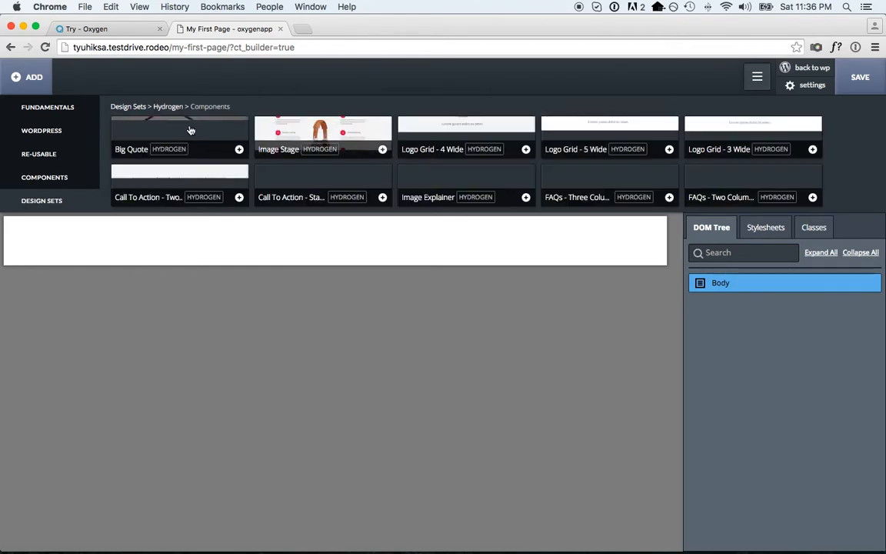
{"action": "left_click", "coordinate": [191, 130]}
{"action": "key", "text": "Right"}
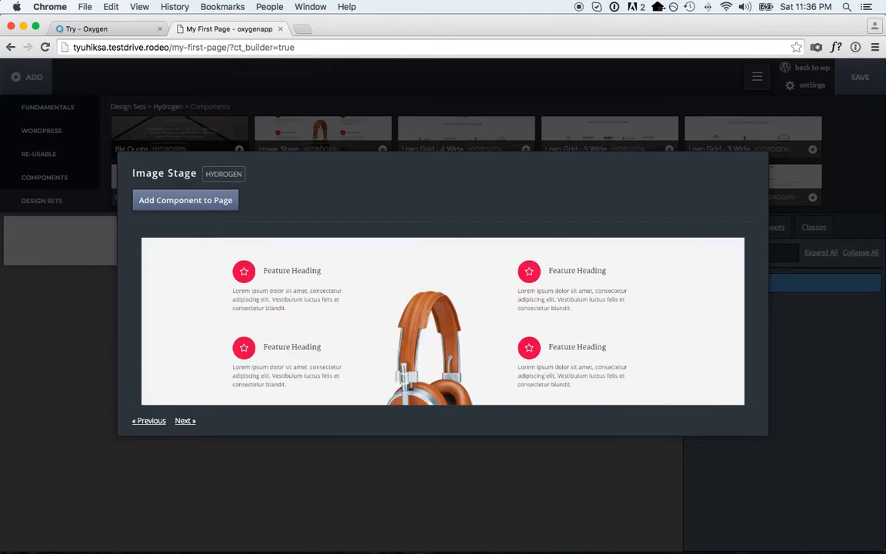
{"action": "key", "text": "Right"}
{"action": "key", "text": "Right"}
{"action": "key", "text": "Right"}
{"action": "key", "text": "Right"}
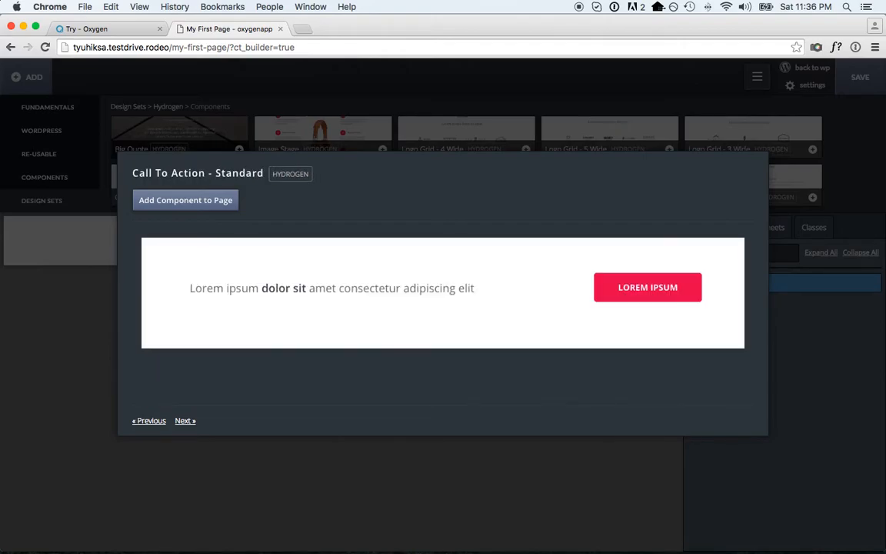
{"action": "key", "text": "Right"}
{"action": "key", "text": "Right"}
{"action": "key", "text": "Right"}
{"action": "key", "text": "Right"}
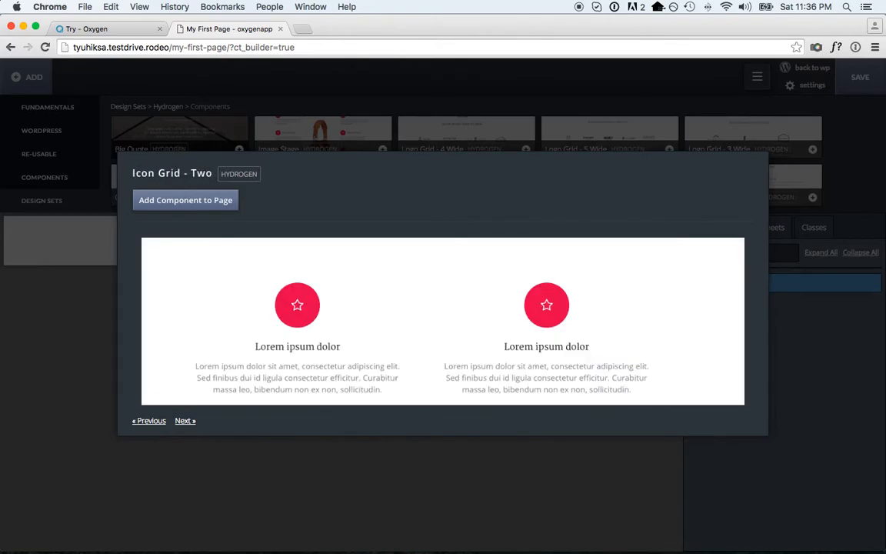
{"action": "key", "text": "Right"}
{"action": "key", "text": "Right"}
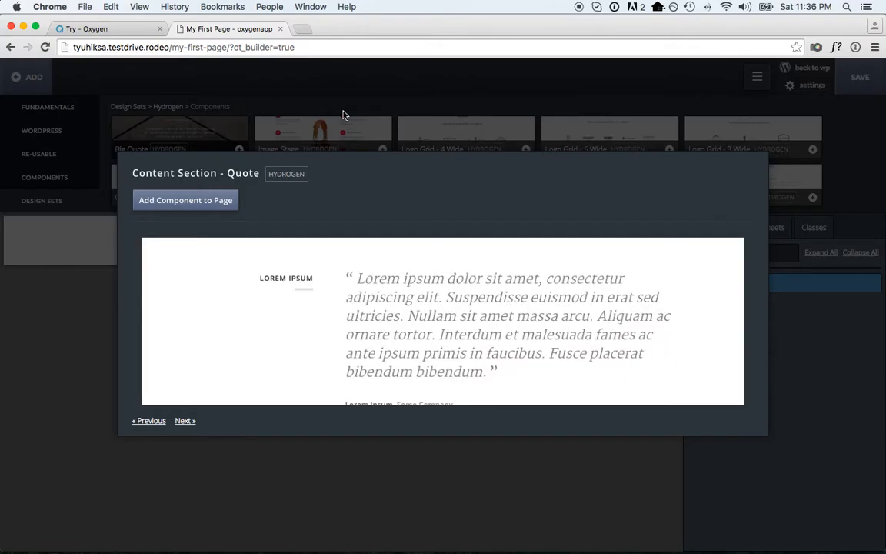
{"action": "left_click", "coordinate": [342, 113]}
Look through the Hydrogen component list and add the Big Quote component to the page
{"action": "scroll", "coordinate": [378, 149], "scroll_direction": "down", "scroll_amount": 10}
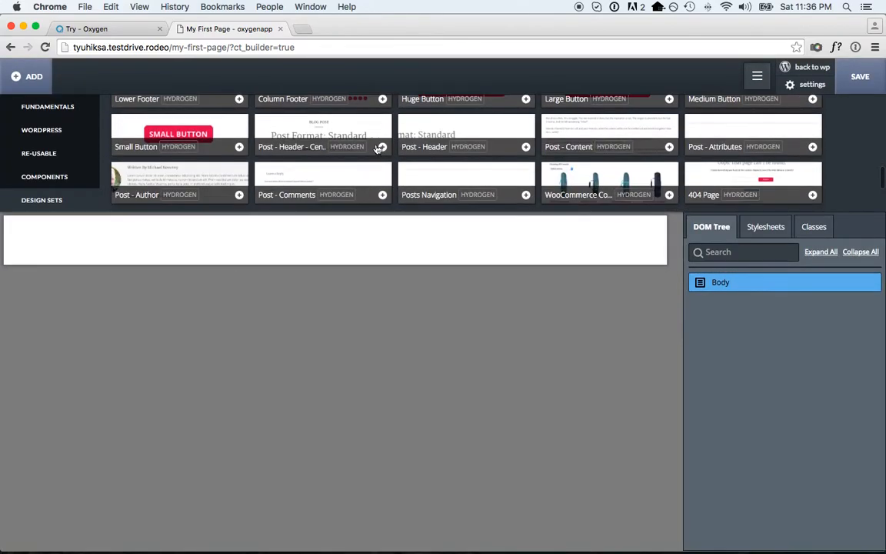
{"action": "scroll", "coordinate": [379, 148], "scroll_direction": "up", "scroll_amount": 10}
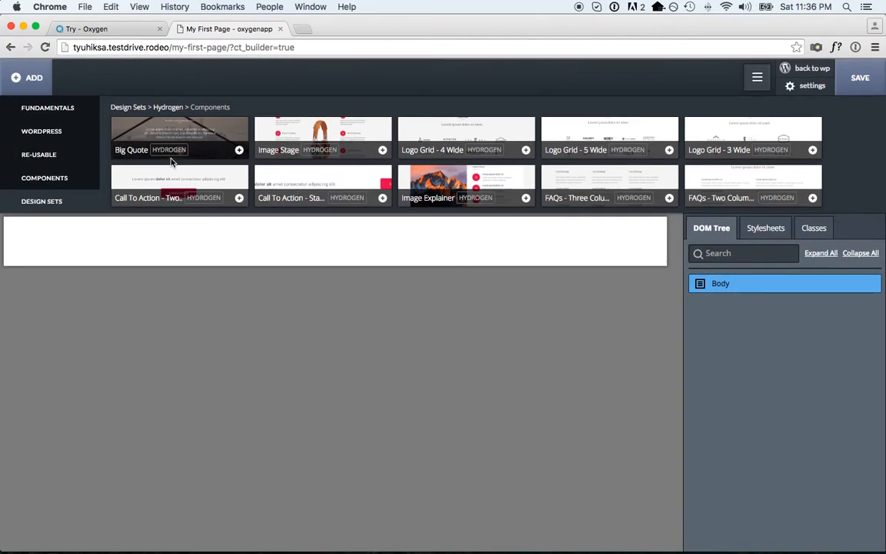
{"action": "left_click", "coordinate": [198, 136]}
{"action": "left_click", "coordinate": [192, 201]}
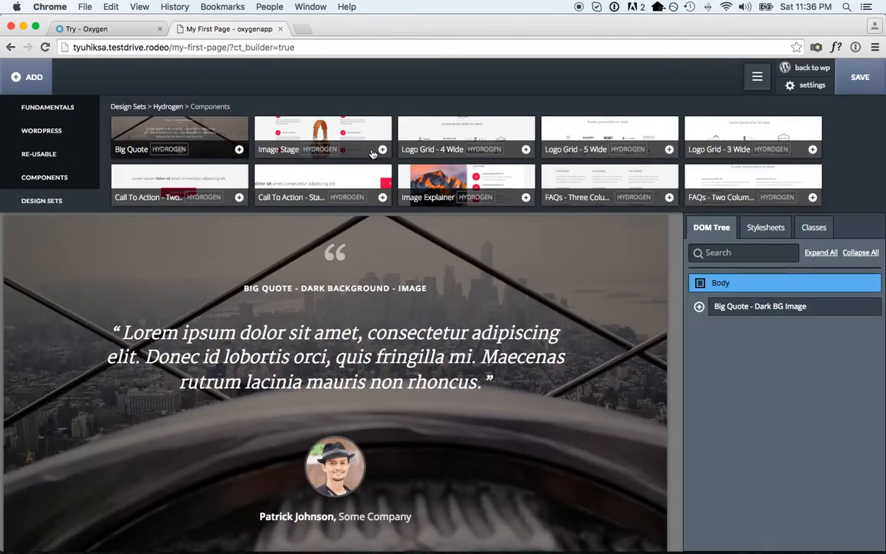
Preview the Hydrogen People Profiles component and add it to the page below the quote
{"action": "scroll", "coordinate": [371, 154], "scroll_direction": "down", "scroll_amount": 2}
{"action": "left_click", "coordinate": [343, 149]}
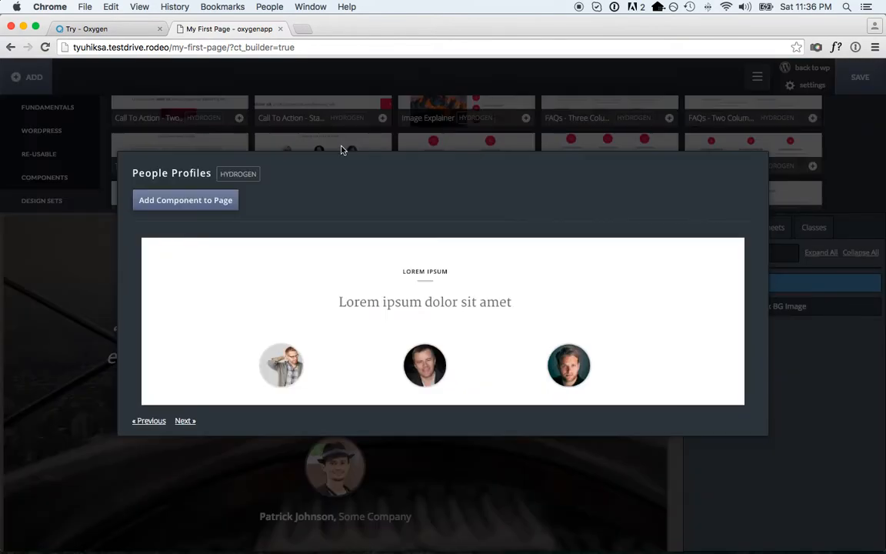
{"action": "left_click", "coordinate": [185, 200]}
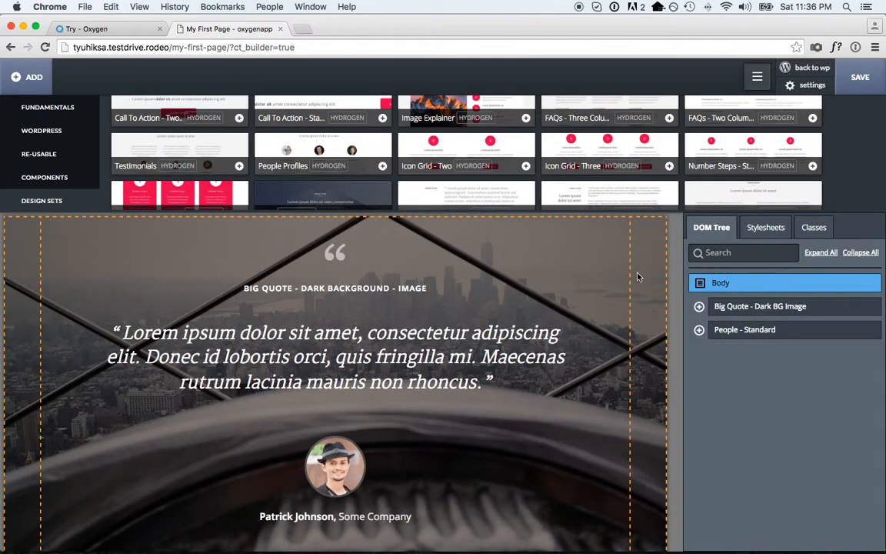
Review the added quote and people sections on the page and briefly view the people section's additional style settings
{"action": "left_click", "coordinate": [637, 280]}
{"action": "scroll", "coordinate": [638, 275], "scroll_direction": "down", "scroll_amount": 5}
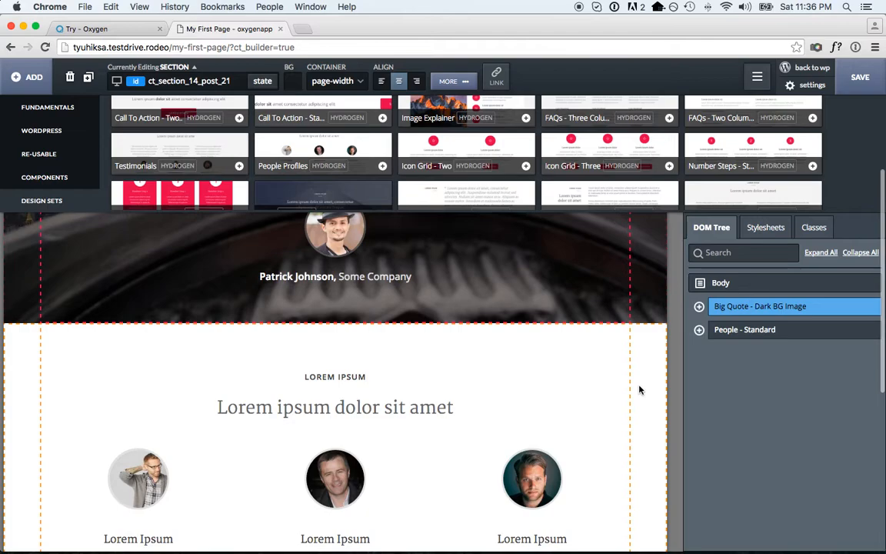
{"action": "left_click", "coordinate": [638, 390]}
{"action": "scroll", "coordinate": [638, 390], "scroll_direction": "down", "scroll_amount": 4}
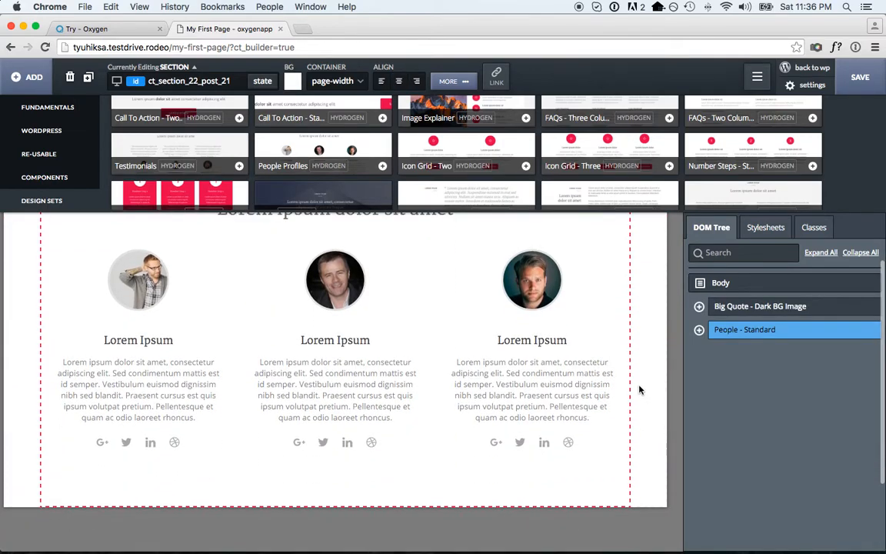
{"action": "scroll", "coordinate": [639, 390], "scroll_direction": "up", "scroll_amount": 6}
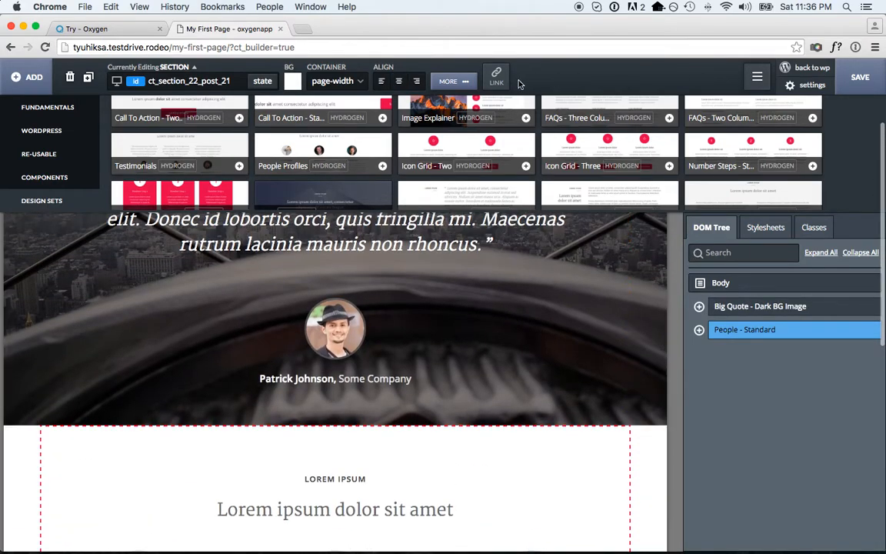
{"action": "left_click", "coordinate": [448, 82]}
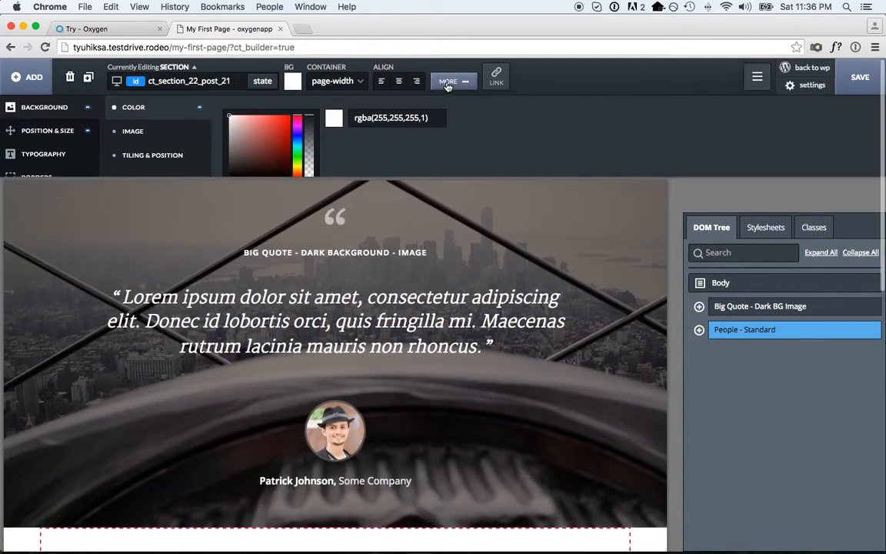
{"action": "left_click", "coordinate": [448, 82]}
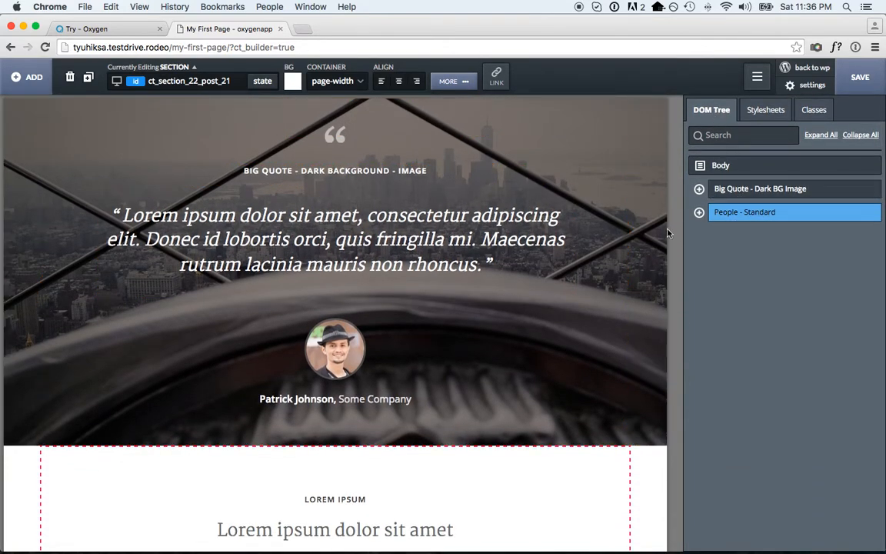
Examine how the Big Quote section is built by expanding it and selecting its text blocks, div block, heading and image
{"action": "left_click", "coordinate": [698, 190]}
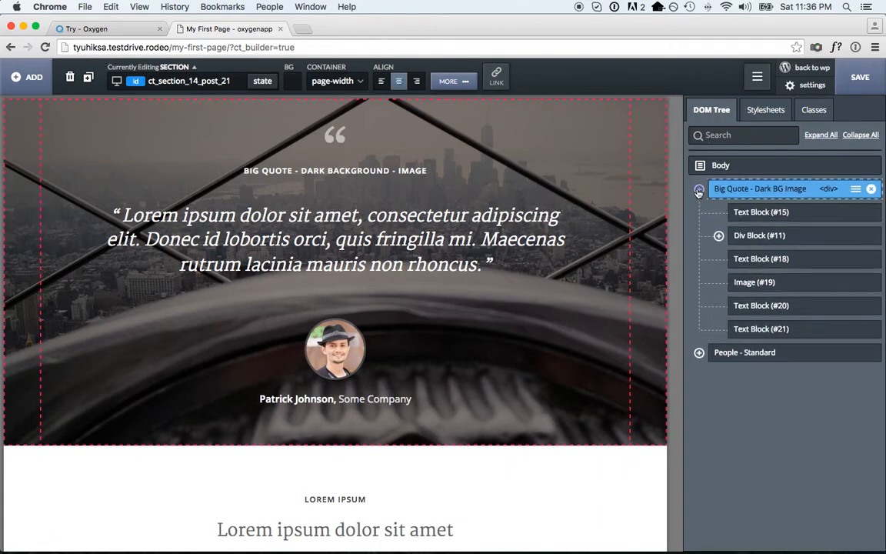
{"action": "left_click", "coordinate": [719, 236]}
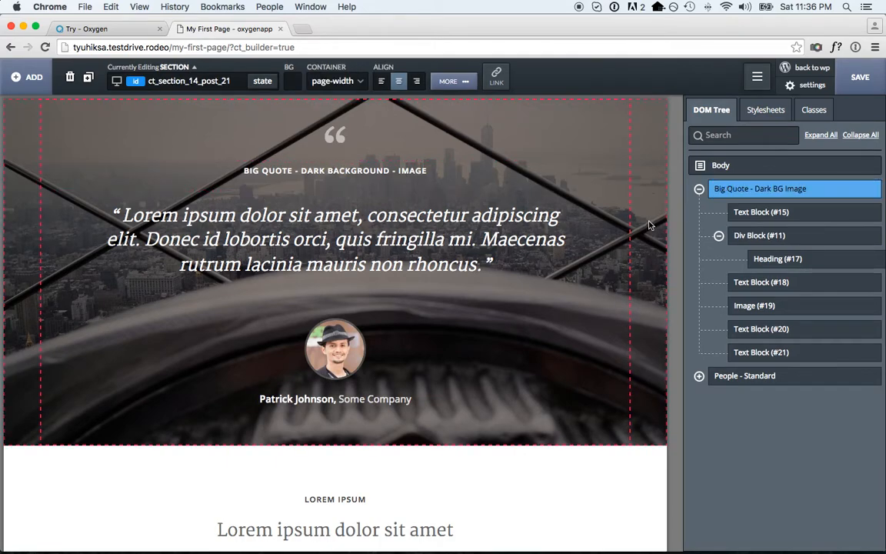
{"action": "left_click", "coordinate": [762, 212]}
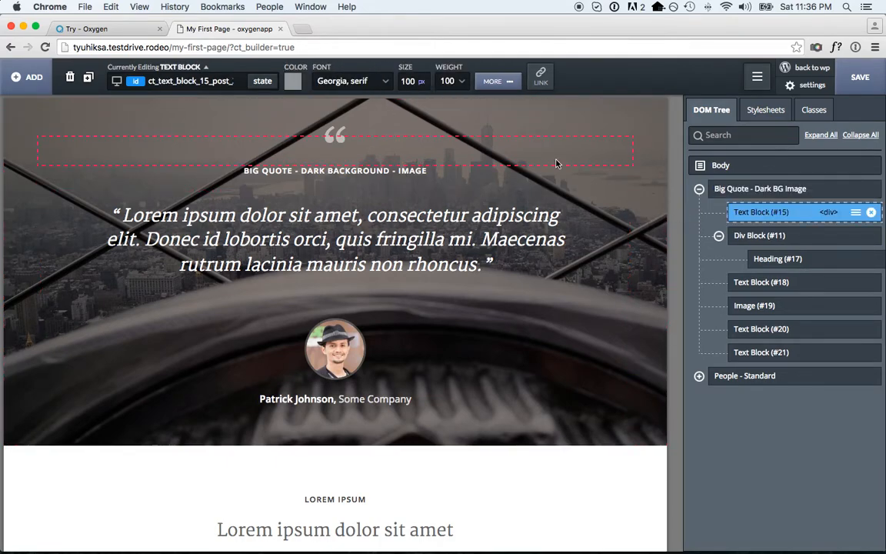
{"action": "left_click", "coordinate": [745, 241]}
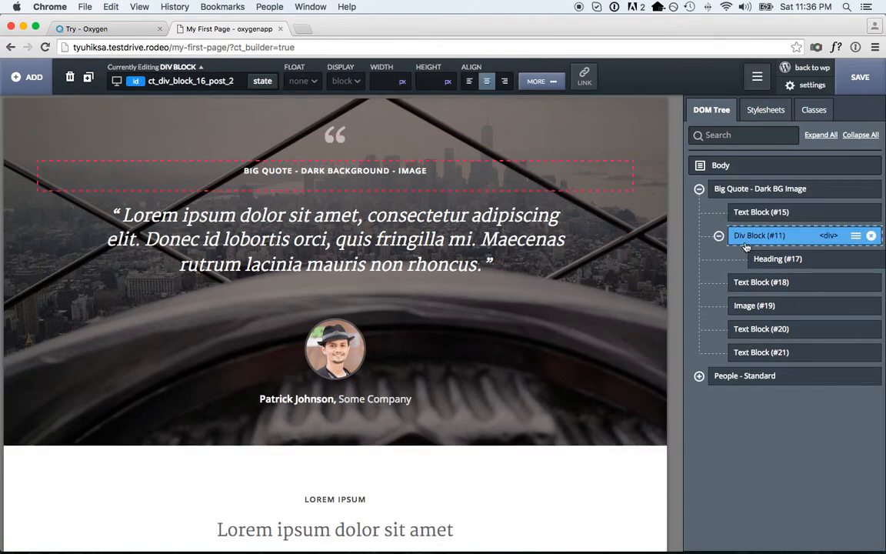
{"action": "left_click", "coordinate": [765, 258]}
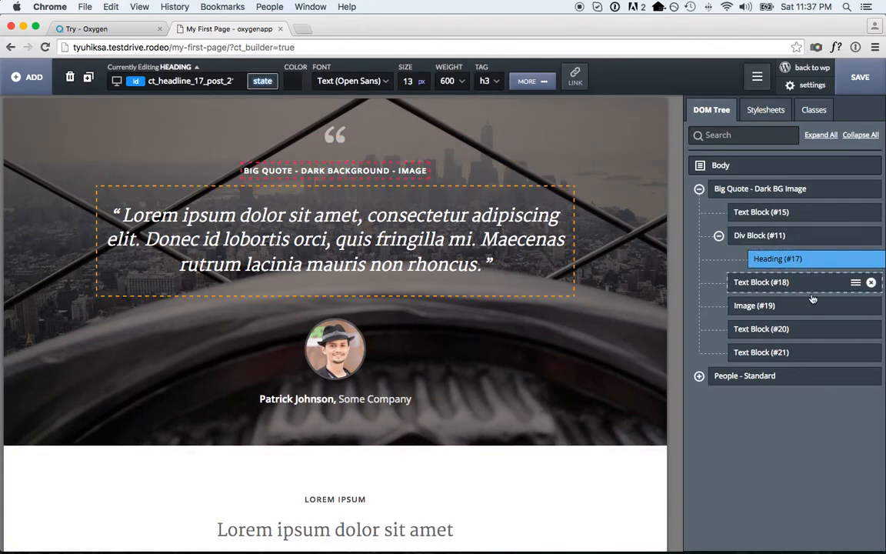
{"action": "left_click", "coordinate": [769, 283]}
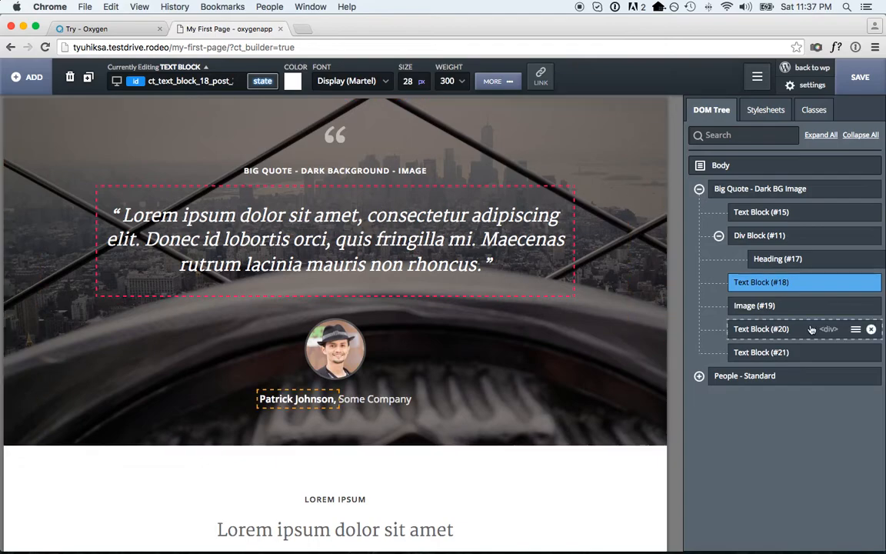
{"action": "left_click", "coordinate": [779, 310]}
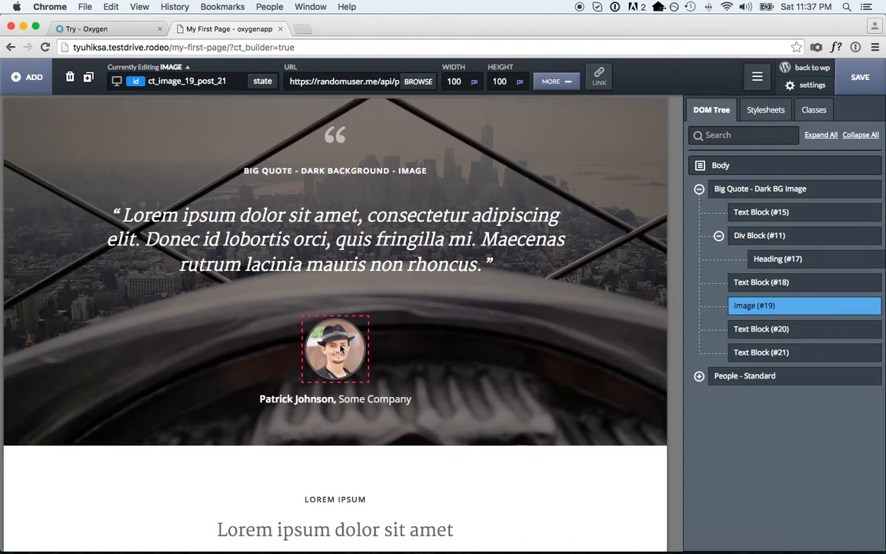
{"action": "left_click", "coordinate": [765, 329]}
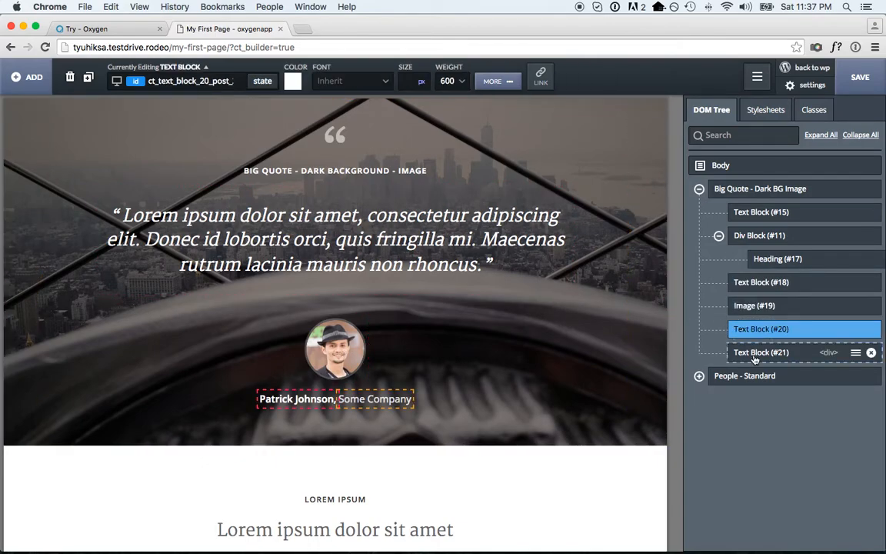
{"action": "left_click", "coordinate": [754, 354]}
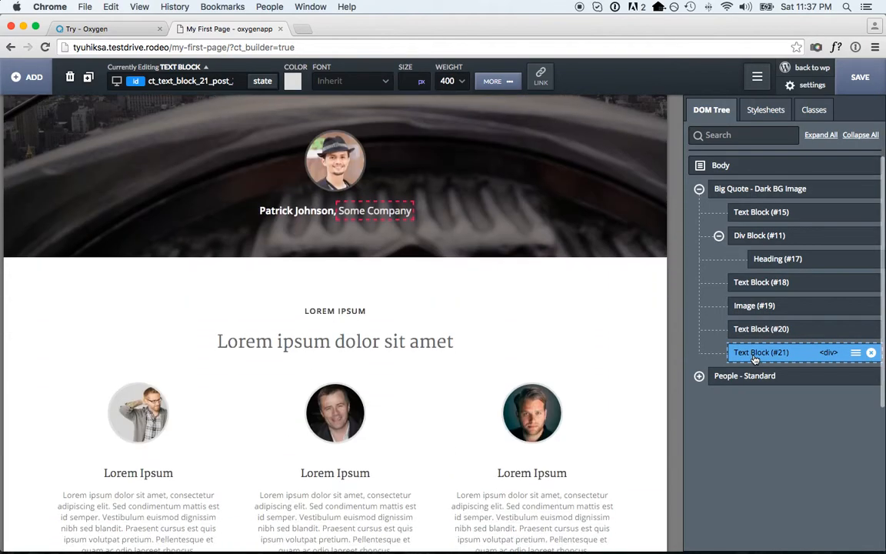
Examine the People - Standard section's top div block and the two headings inside it
{"action": "left_click", "coordinate": [742, 377]}
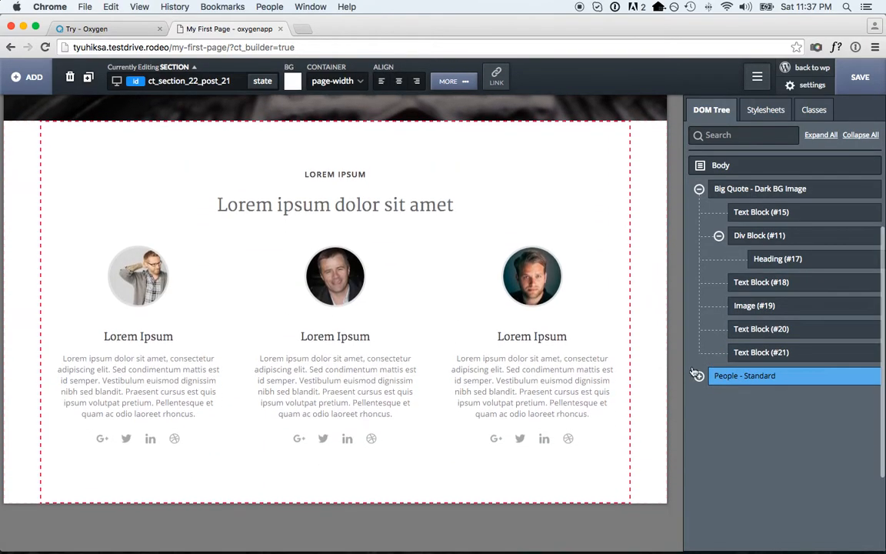
{"action": "left_click", "coordinate": [700, 376]}
{"action": "left_click", "coordinate": [719, 398]}
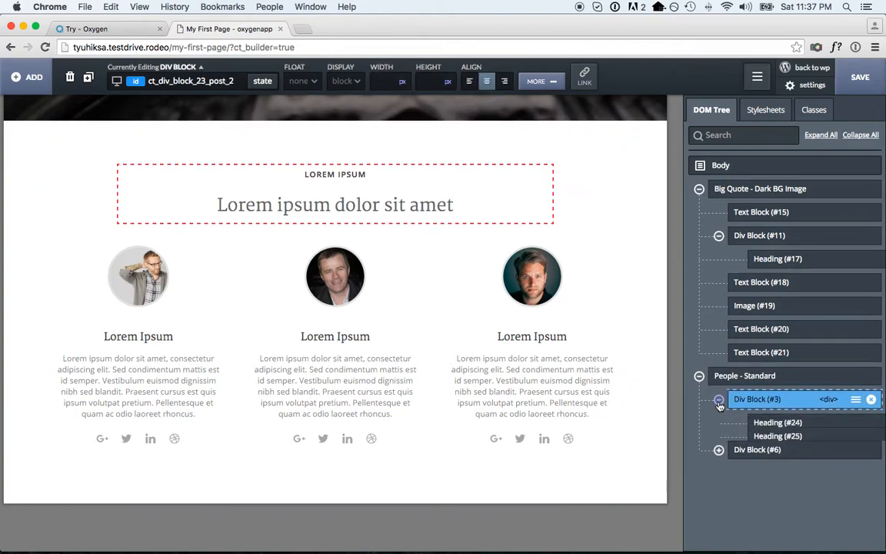
{"action": "left_click", "coordinate": [773, 431]}
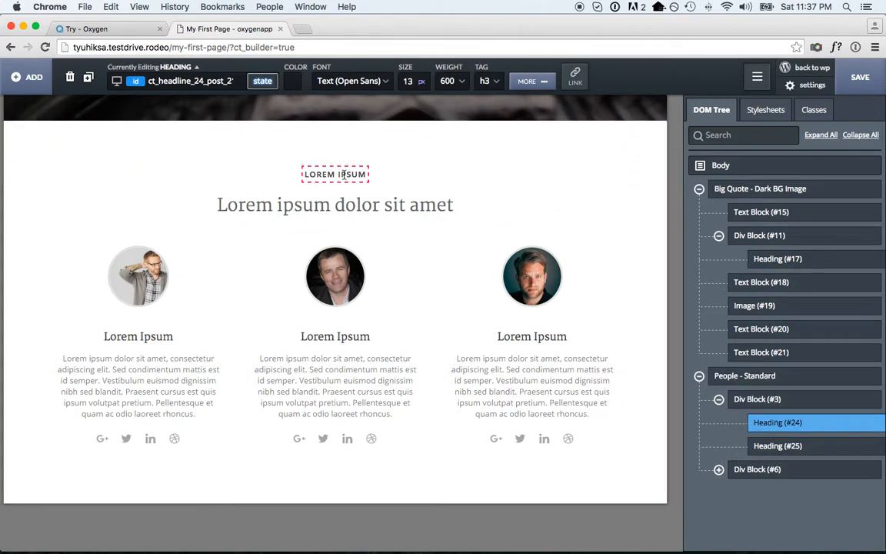
{"action": "left_click", "coordinate": [365, 204]}
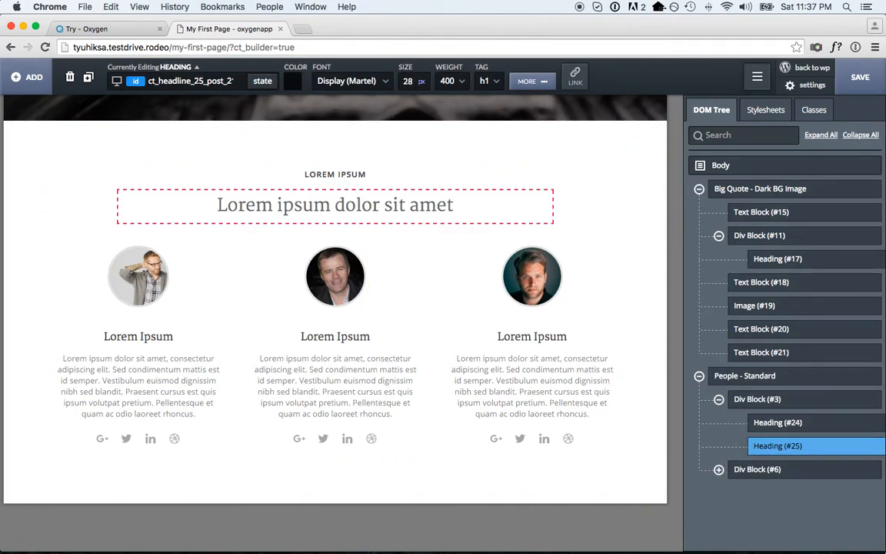
Examine the People - Standard section's lower container div block and the three person column div blocks inside it
{"action": "left_click", "coordinate": [718, 469]}
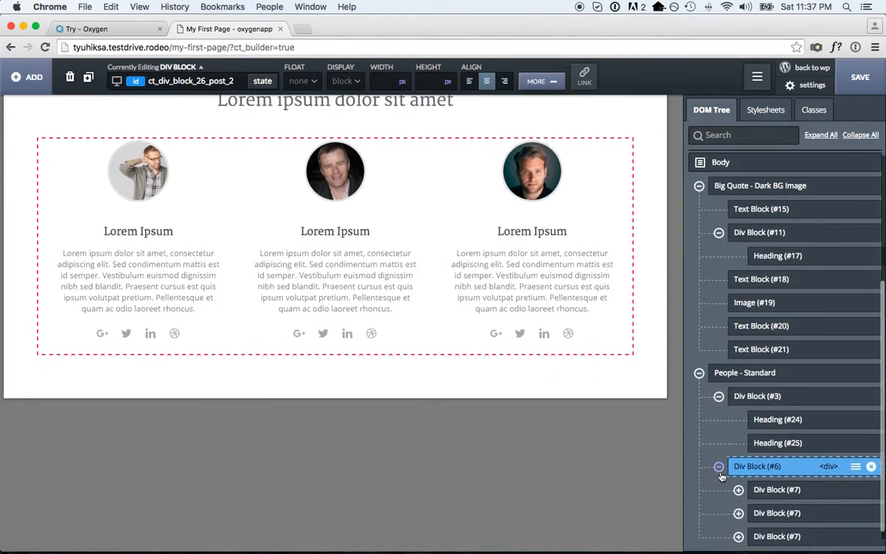
{"action": "left_click", "coordinate": [758, 489]}
{"action": "left_click", "coordinate": [772, 512]}
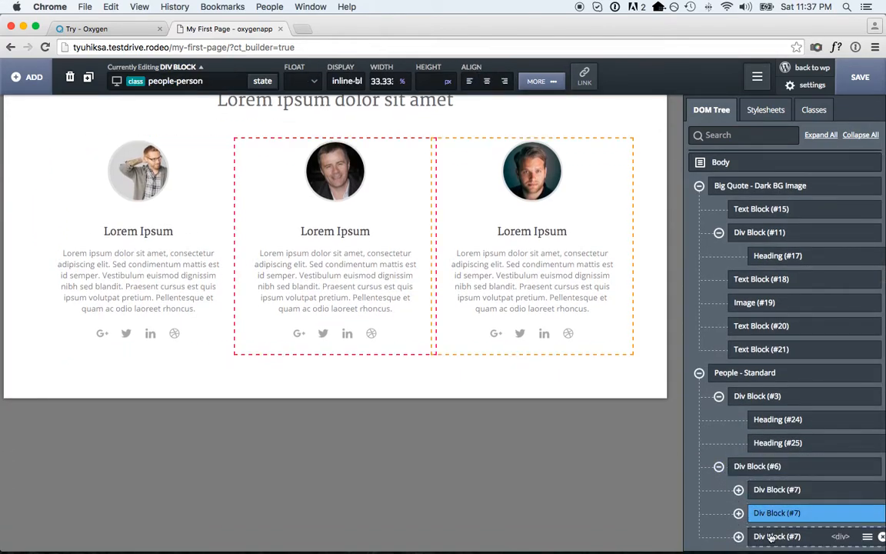
{"action": "left_click", "coordinate": [771, 537]}
Examine the first person column's structure, including its image, inner div block, heading and text block
{"action": "left_click", "coordinate": [739, 490]}
{"action": "scroll", "coordinate": [800, 514], "scroll_direction": "down", "scroll_amount": 2}
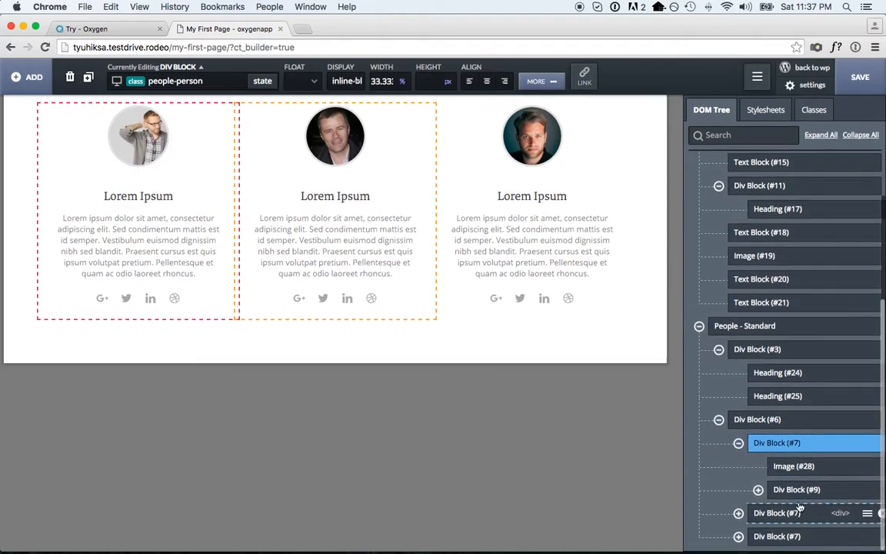
{"action": "left_click", "coordinate": [793, 467]}
{"action": "left_click", "coordinate": [758, 489]}
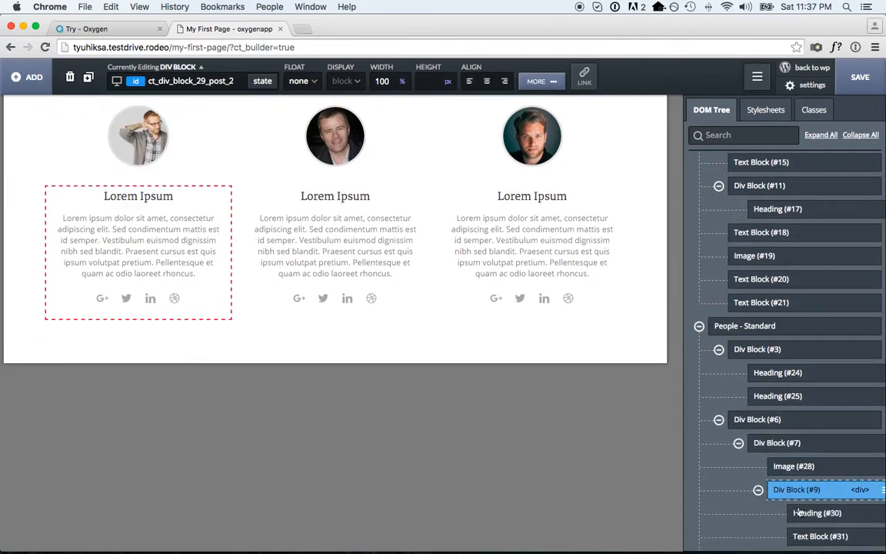
{"action": "left_click", "coordinate": [794, 511]}
{"action": "scroll", "coordinate": [769, 514], "scroll_direction": "down", "scroll_amount": 3}
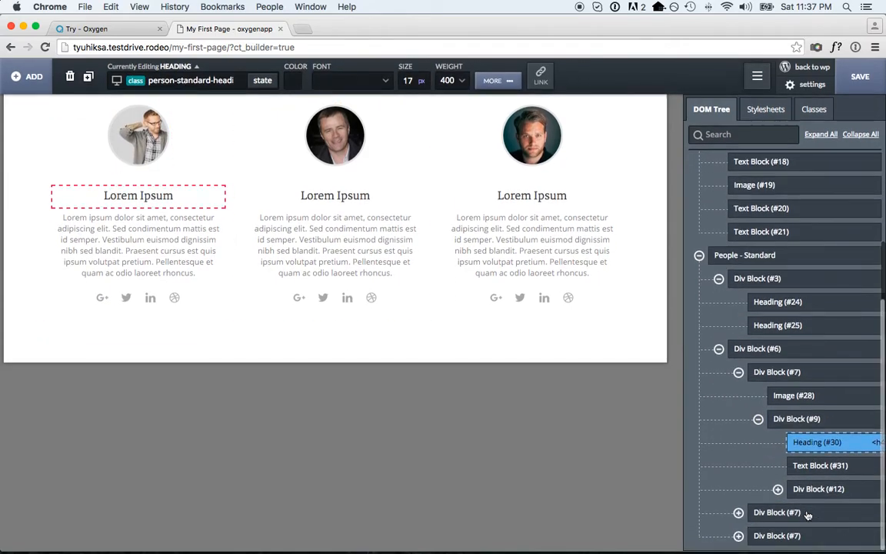
{"action": "left_click", "coordinate": [817, 466]}
Examine the first person's social icon row down to the first link wrapper and the google-plus icon it contains
{"action": "left_click", "coordinate": [816, 489]}
{"action": "left_click", "coordinate": [778, 490]}
{"action": "scroll", "coordinate": [785, 473], "scroll_direction": "down", "scroll_amount": 3}
{"action": "left_click", "coordinate": [800, 452]}
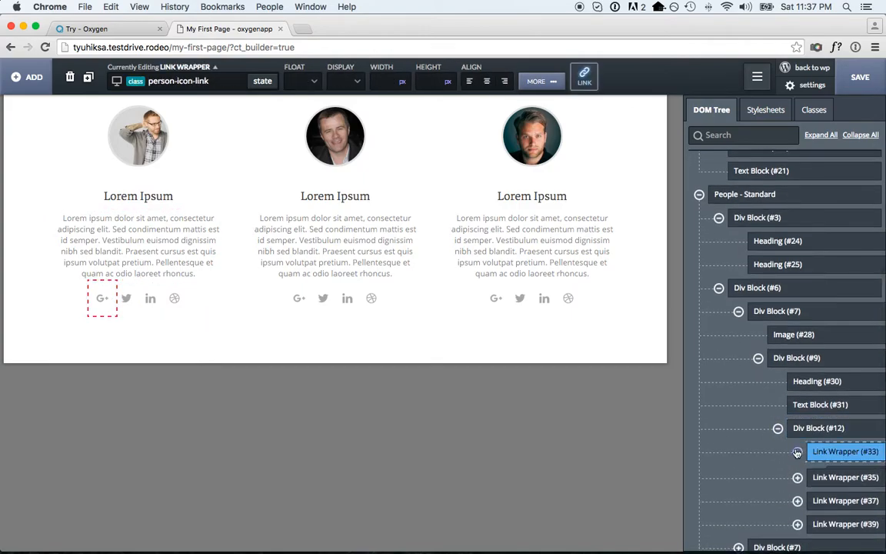
{"action": "left_click", "coordinate": [797, 453]}
{"action": "left_click", "coordinate": [843, 475]}
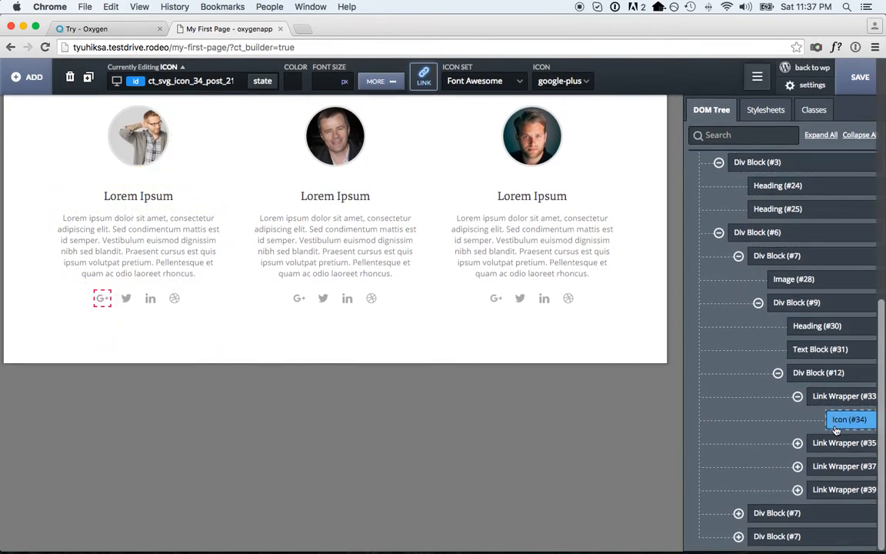
{"action": "scroll", "coordinate": [855, 423], "scroll_direction": "right", "scroll_amount": 3}
{"action": "scroll", "coordinate": [857, 427], "scroll_direction": "right", "scroll_amount": 2}
{"action": "scroll", "coordinate": [821, 478], "scroll_direction": "down", "scroll_amount": 2}
{"action": "scroll", "coordinate": [821, 316], "scroll_direction": "down", "scroll_amount": 1}
{"action": "scroll", "coordinate": [821, 316], "scroll_direction": "up", "scroll_amount": 1}
{"action": "scroll", "coordinate": [821, 316], "scroll_direction": "down", "scroll_amount": 1}
{"action": "scroll", "coordinate": [821, 316], "scroll_direction": "left", "scroll_amount": 3}
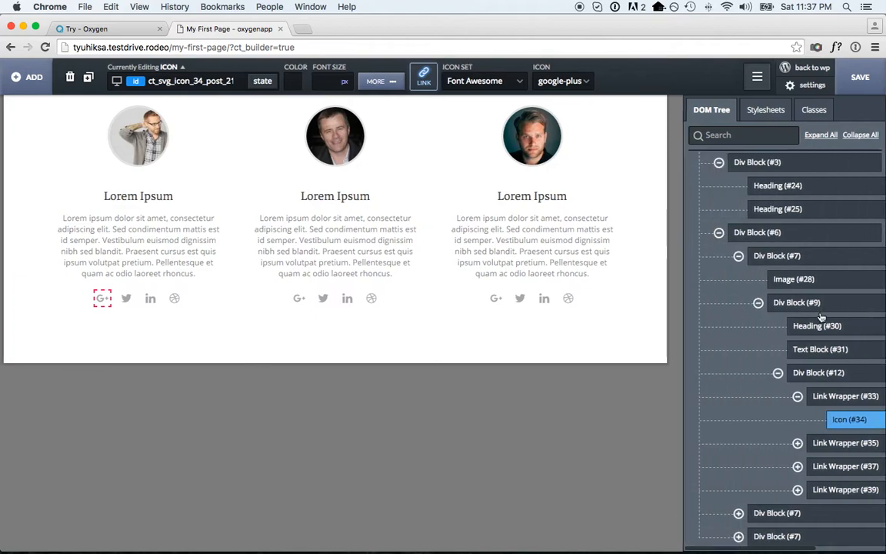
Delete the quotation mark text block from the Big Quote section
{"action": "scroll", "coordinate": [821, 317], "scroll_direction": "up", "scroll_amount": 10}
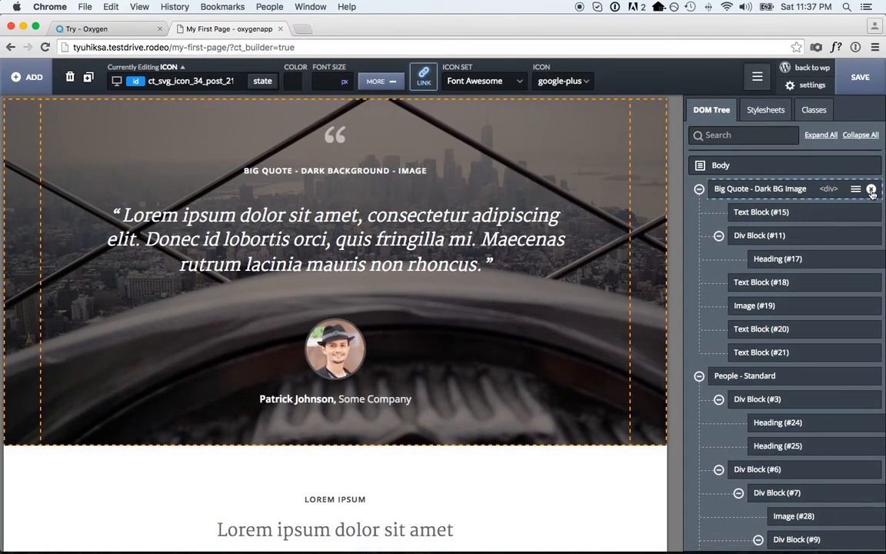
{"action": "left_click", "coordinate": [333, 135]}
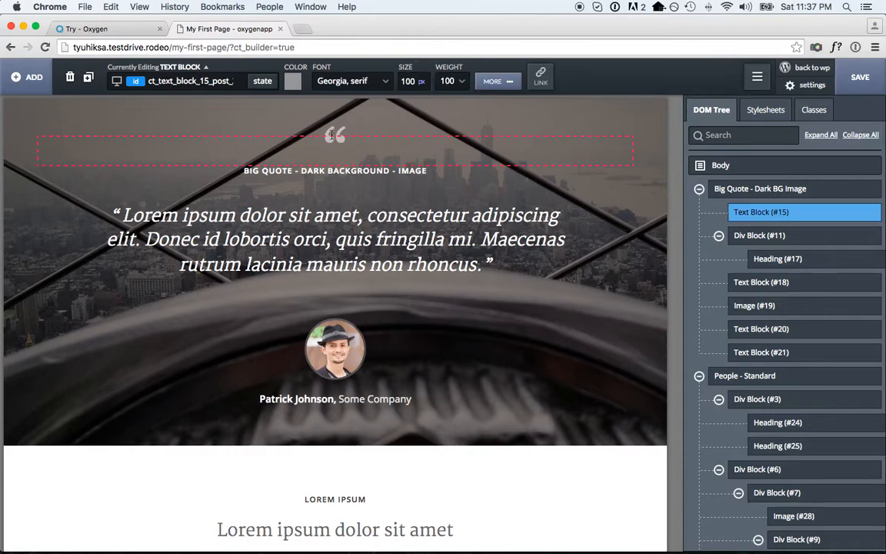
{"action": "left_click", "coordinate": [871, 213]}
Save the Big Quote section as a re-usable part named "Big Quote"
{"action": "left_click", "coordinate": [848, 190]}
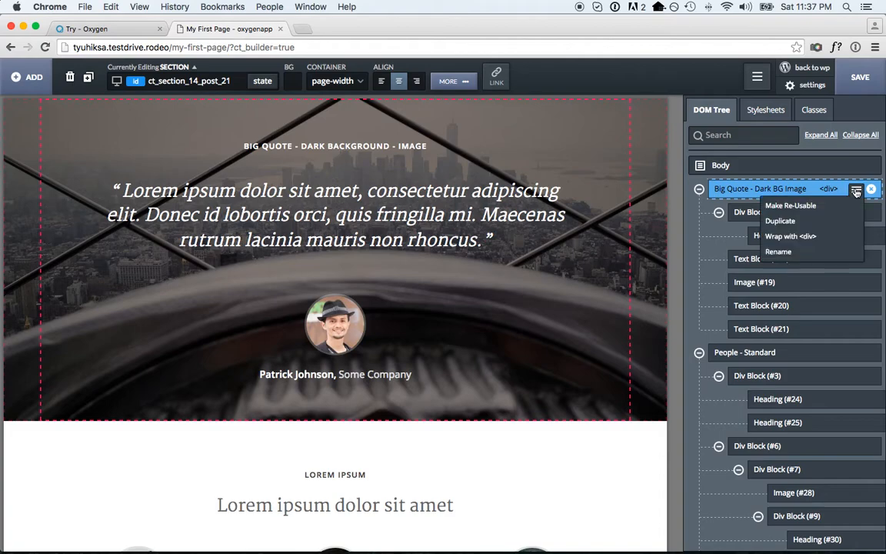
{"action": "left_click", "coordinate": [34, 79]}
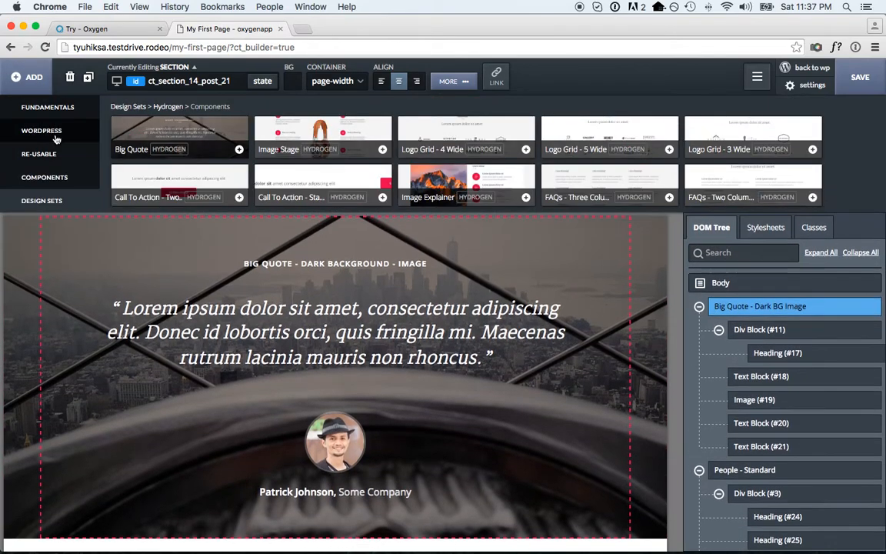
{"action": "left_click", "coordinate": [48, 77]}
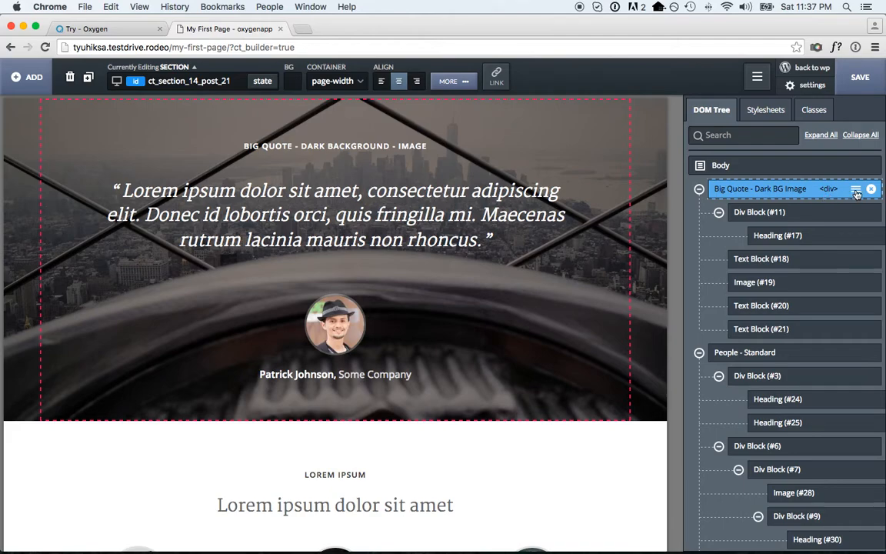
{"action": "left_click", "coordinate": [857, 190]}
{"action": "left_click", "coordinate": [800, 206]}
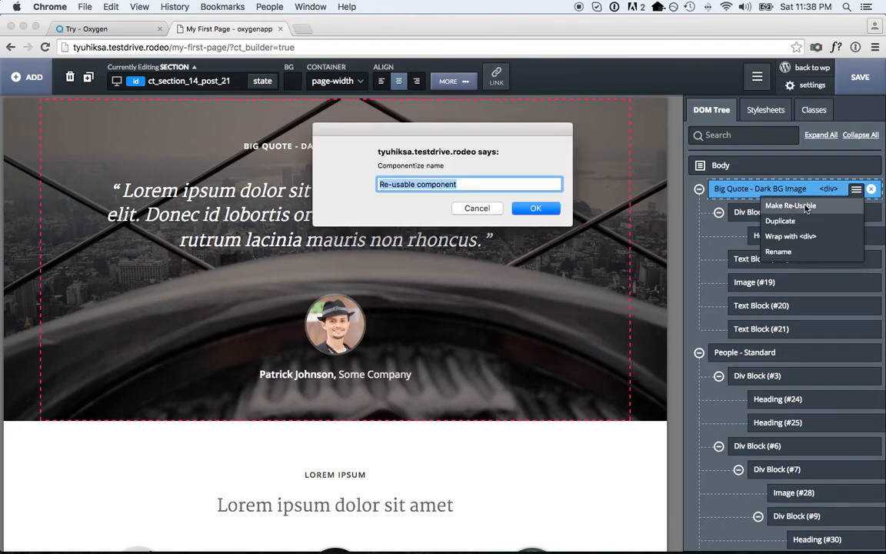
{"action": "type", "text": "Big Quo"}
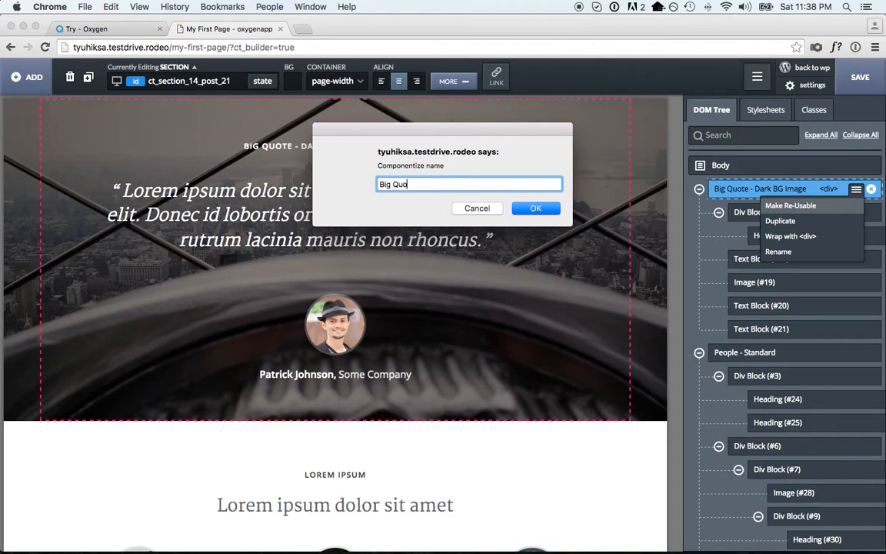
{"action": "key", "text": "Return"}
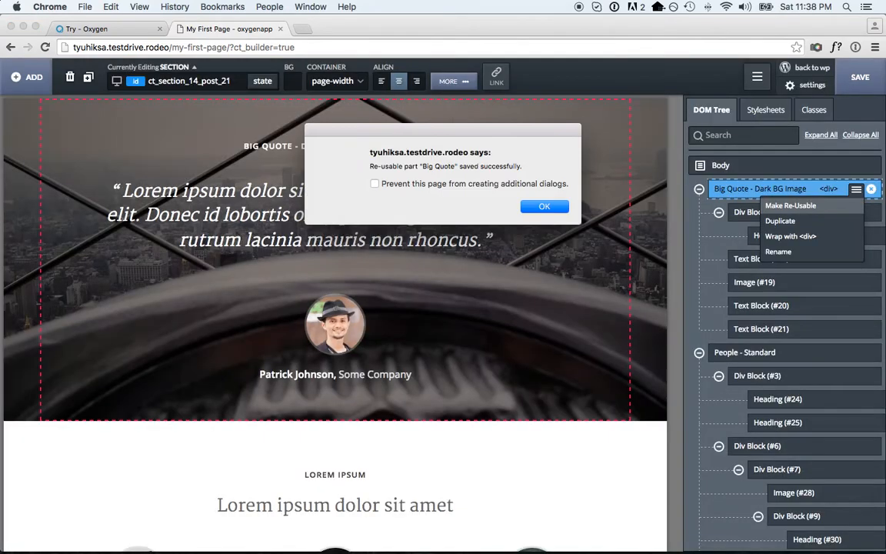
{"action": "left_click", "coordinate": [544, 206]}
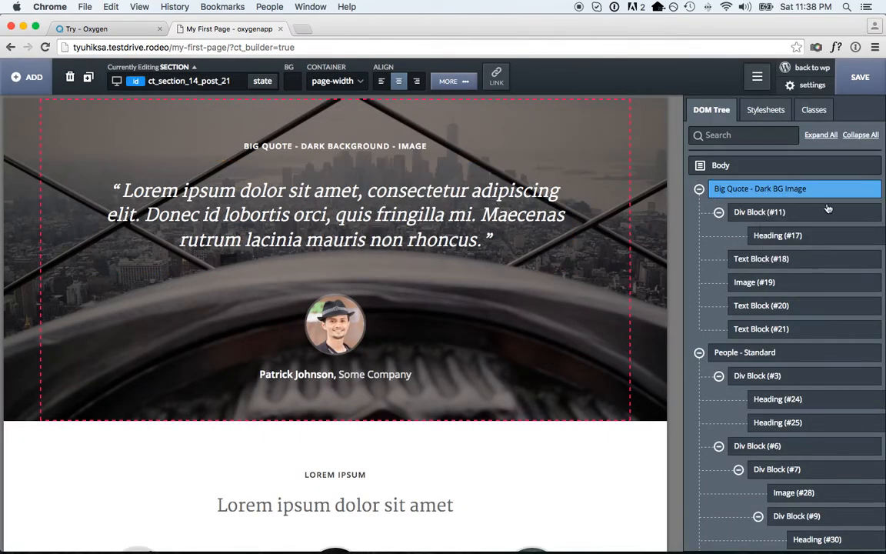
Duplicate the Big Quote section
{"action": "left_click", "coordinate": [852, 192]}
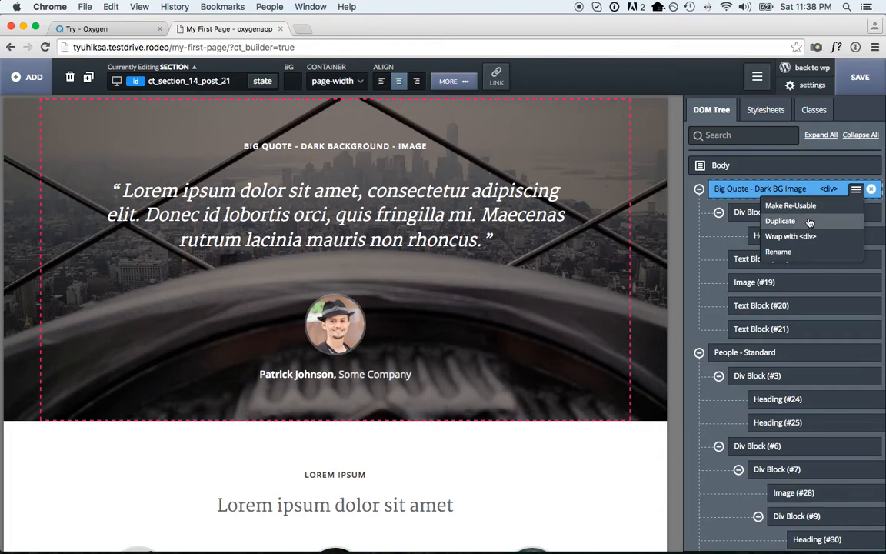
{"action": "left_click", "coordinate": [780, 220]}
{"action": "scroll", "coordinate": [605, 443], "scroll_direction": "down", "scroll_amount": 5}
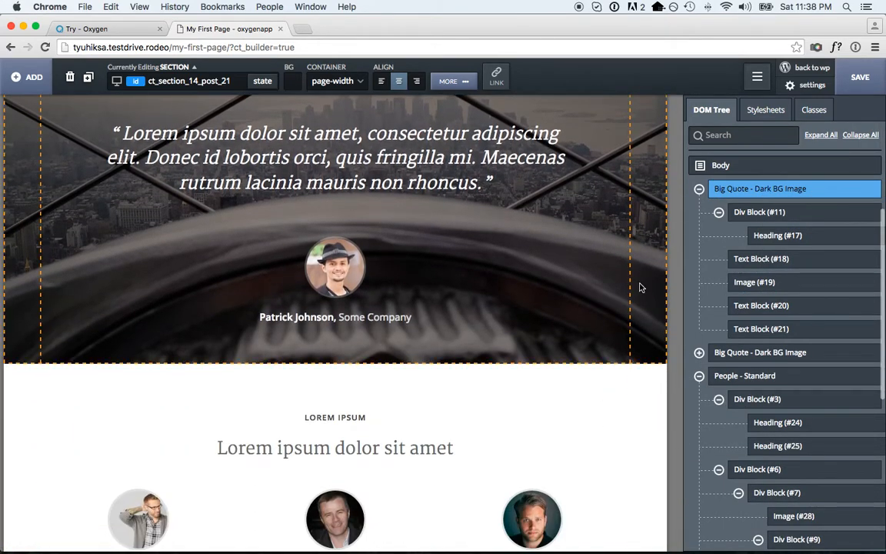
Delete the duplicated copy of the Big Quote section
{"action": "left_click", "coordinate": [641, 287]}
{"action": "scroll", "coordinate": [846, 261], "scroll_direction": "down", "scroll_amount": 3}
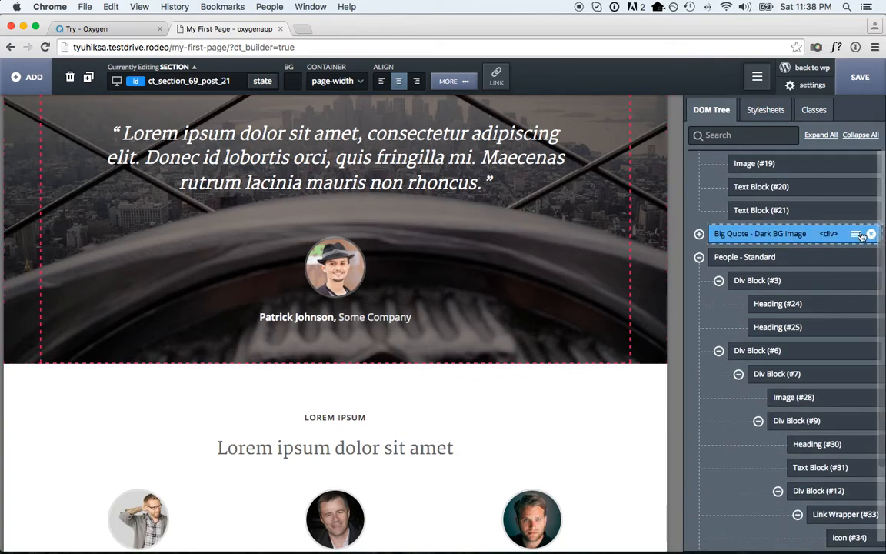
{"action": "left_click", "coordinate": [871, 234]}
Rename the portrait image element in the Big Quote section to "Person Photo"
{"action": "scroll", "coordinate": [793, 284], "scroll_direction": "up", "scroll_amount": 3}
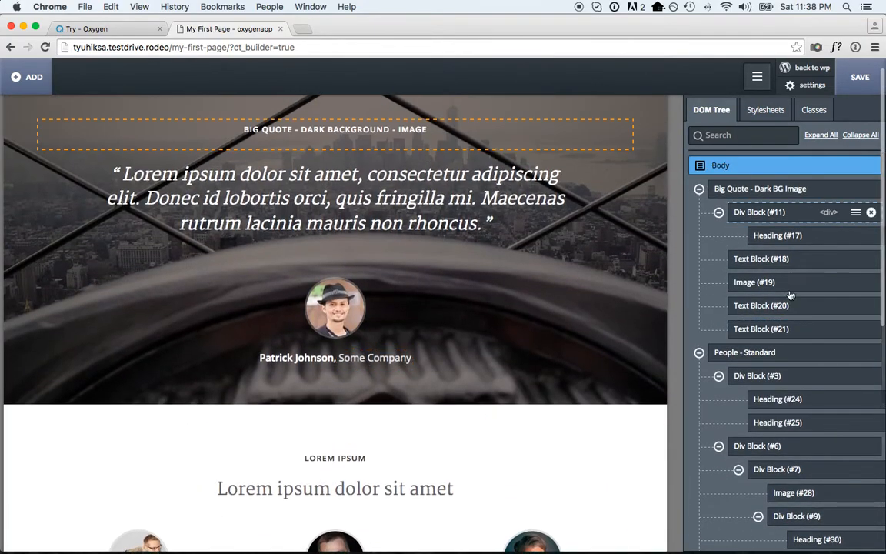
{"action": "left_click", "coordinate": [792, 284]}
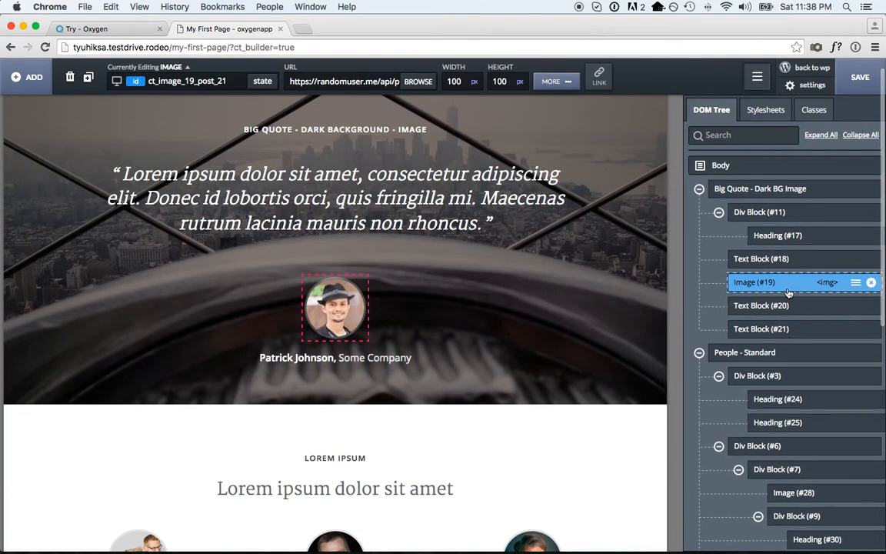
{"action": "left_click", "coordinate": [856, 282]}
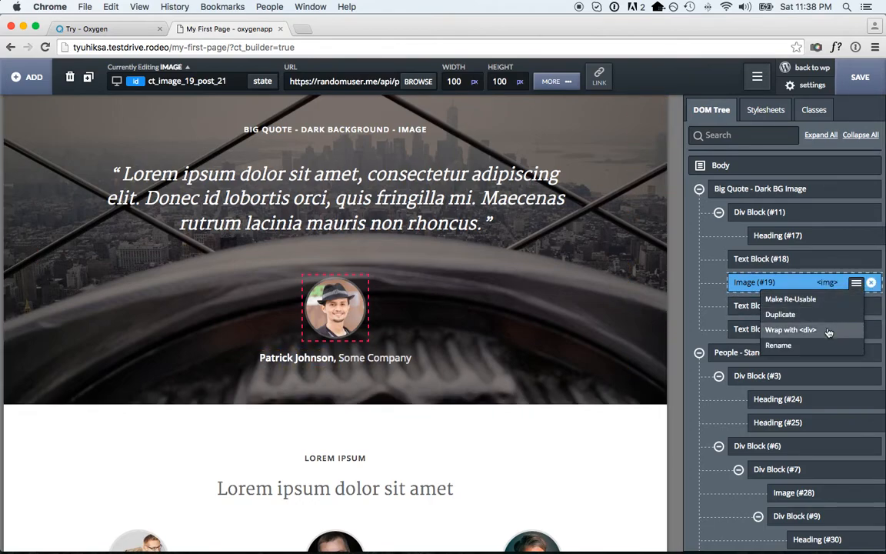
{"action": "left_click", "coordinate": [779, 345]}
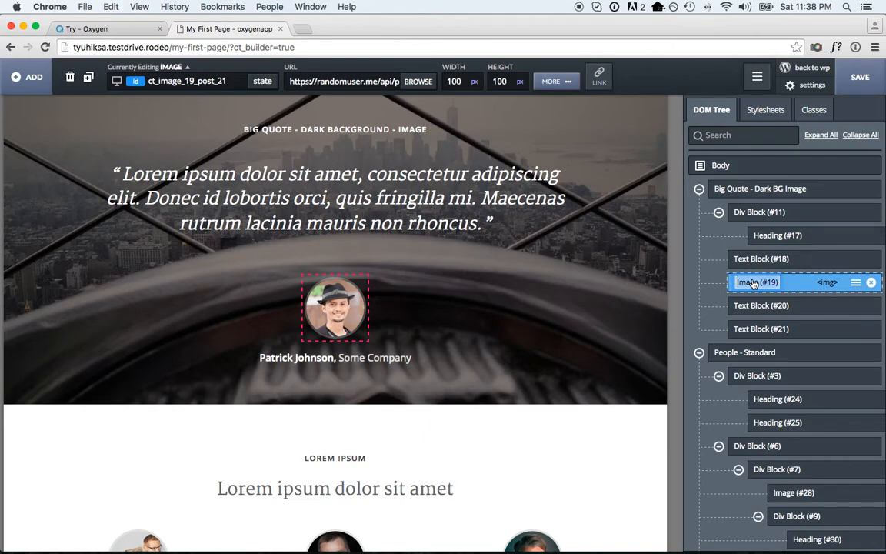
{"action": "type", "text": "Person Photo"}
{"action": "key", "text": "Return"}
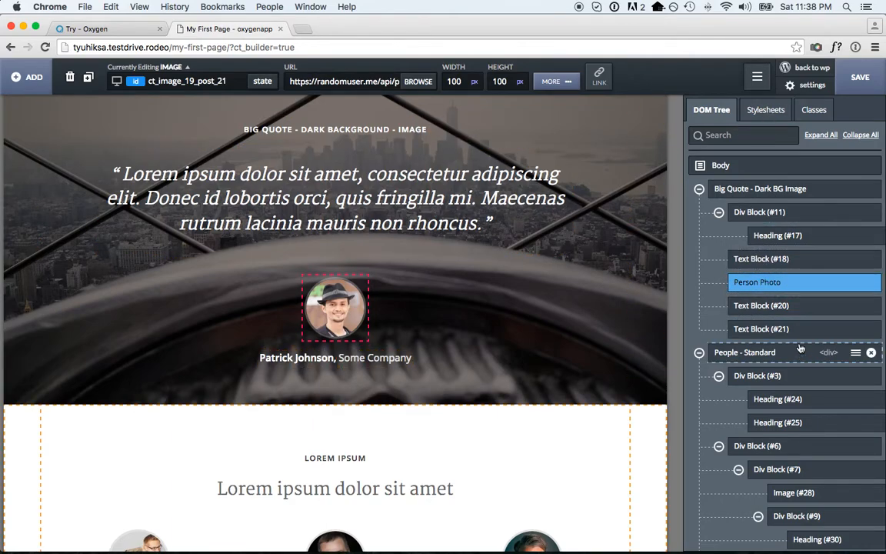
Search the element tree for "heading", inspect the top matching headings of both sections, and clear the search
{"action": "scroll", "coordinate": [800, 351], "scroll_direction": "down", "scroll_amount": 1}
{"action": "scroll", "coordinate": [800, 351], "scroll_direction": "up", "scroll_amount": 2}
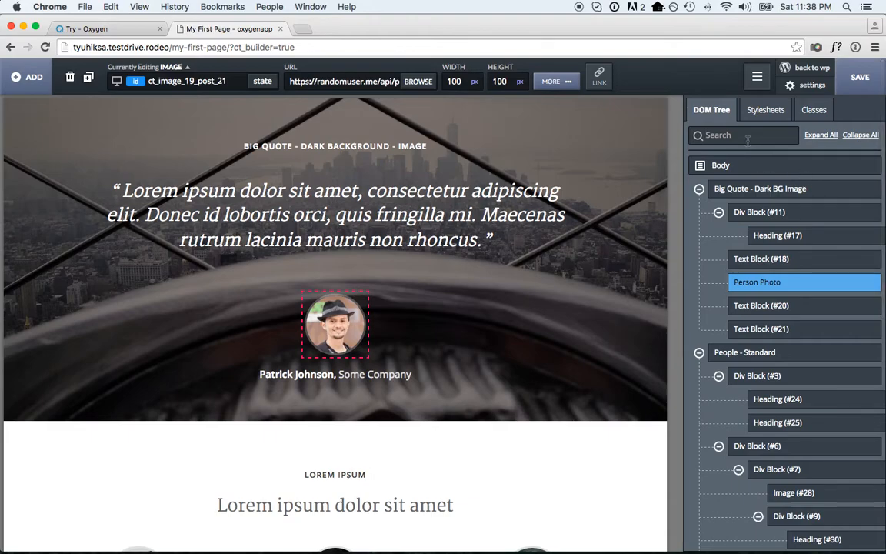
{"action": "type", "text": "heading"}
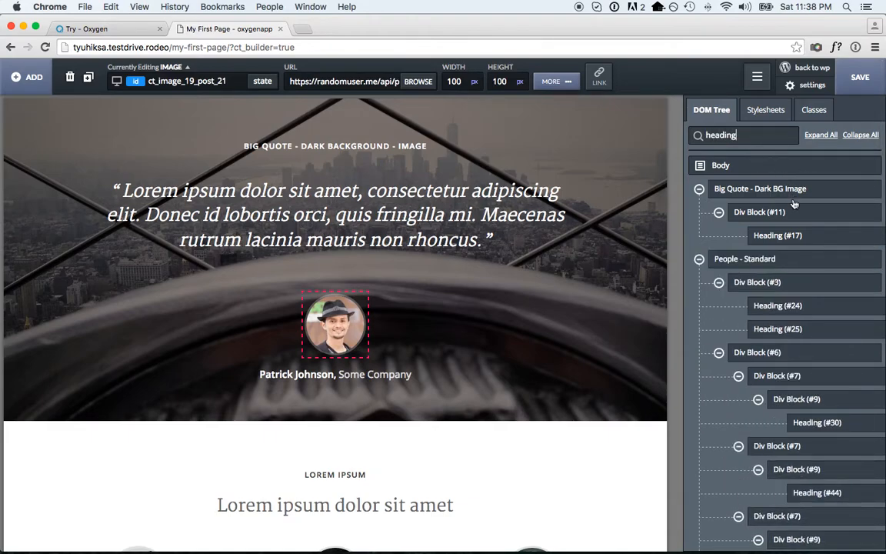
{"action": "left_click", "coordinate": [792, 235]}
{"action": "left_click", "coordinate": [788, 306]}
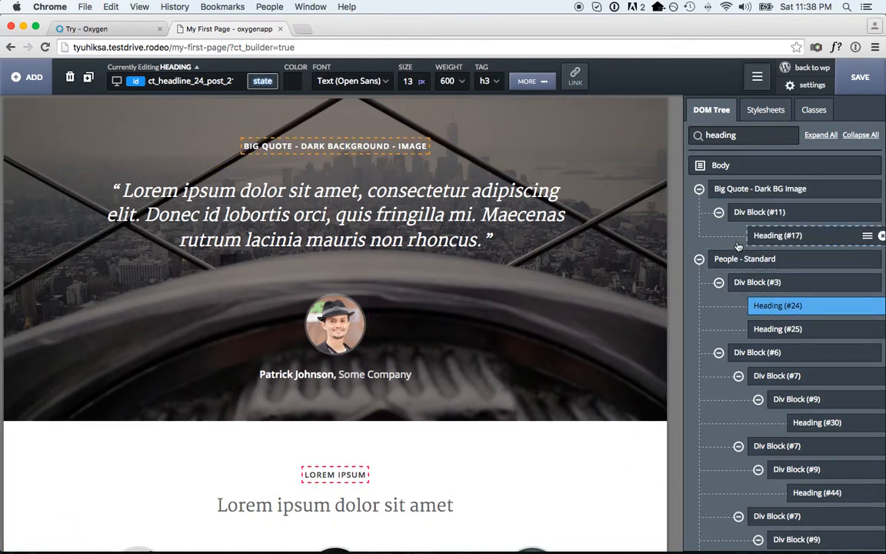
{"action": "left_click", "coordinate": [782, 336]}
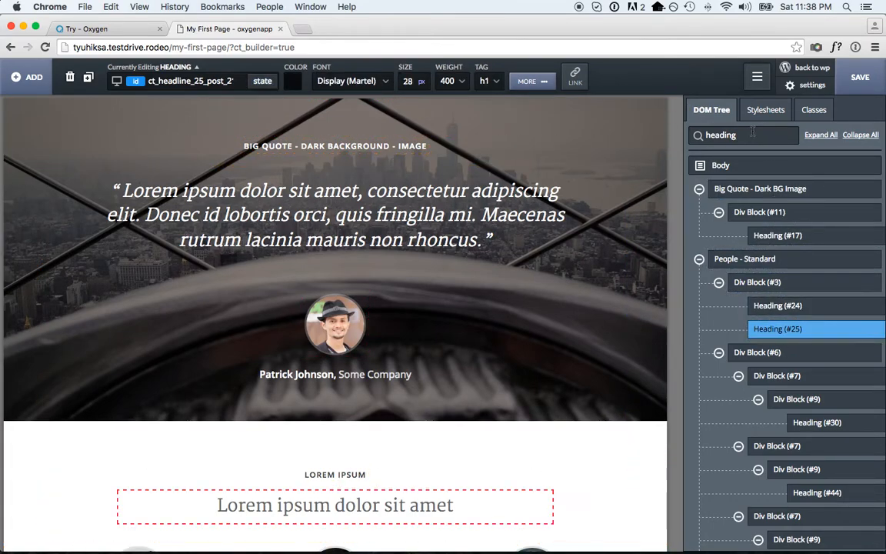
{"action": "key", "text": "super+a"}
{"action": "key", "text": "BackSpace"}
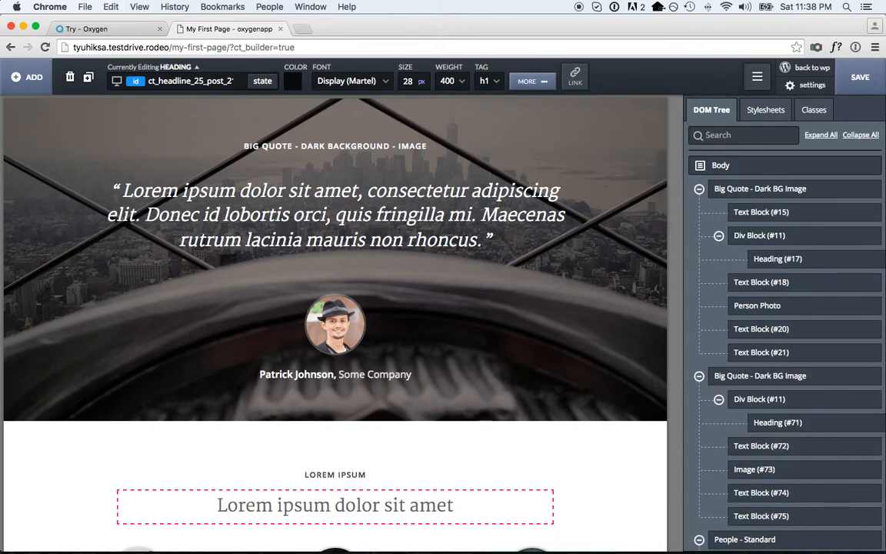
Collapse and re-expand the whole element tree, and view the stylesheets list
{"action": "left_click", "coordinate": [856, 136]}
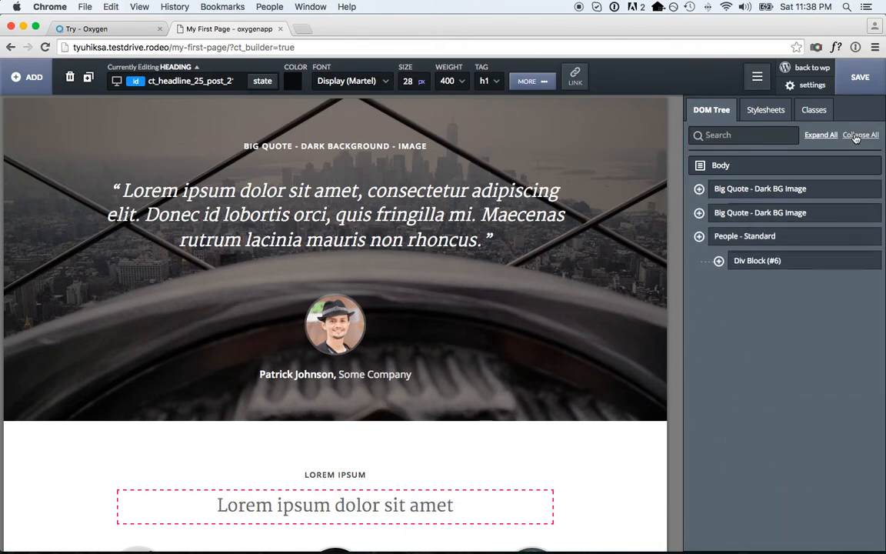
{"action": "left_click", "coordinate": [821, 137]}
{"action": "scroll", "coordinate": [778, 259], "scroll_direction": "down", "scroll_amount": 10}
{"action": "scroll", "coordinate": [769, 231], "scroll_direction": "up", "scroll_amount": 10}
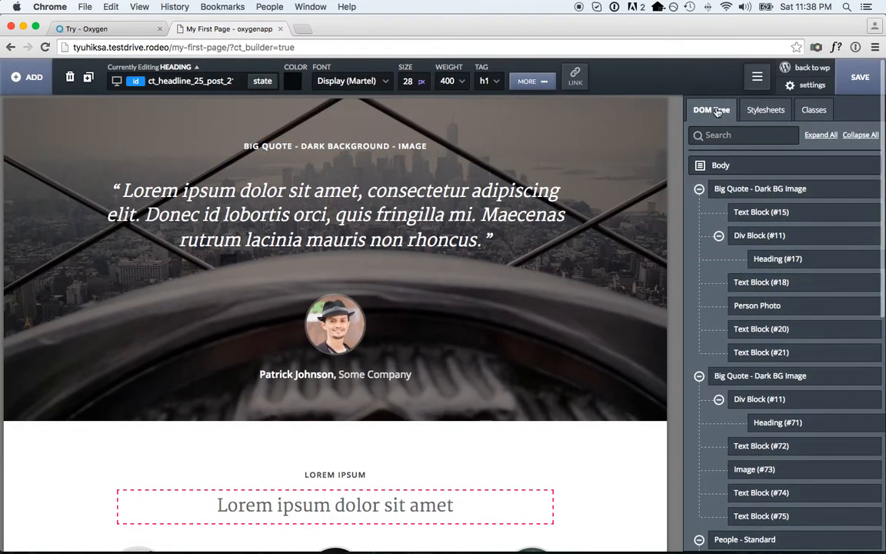
{"action": "left_click", "coordinate": [755, 109]}
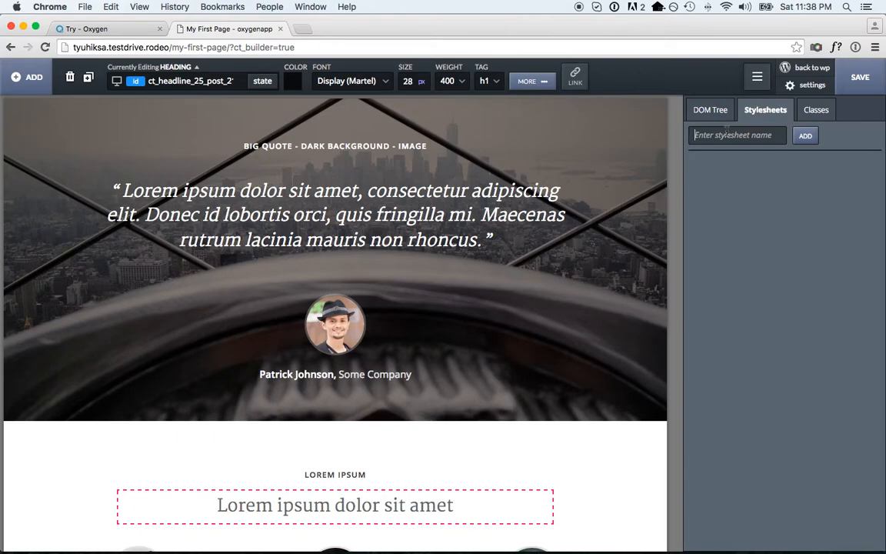
Delete the Big Quote section and the people section from the page
{"action": "left_click", "coordinate": [639, 123]}
{"action": "left_click", "coordinate": [68, 76]}
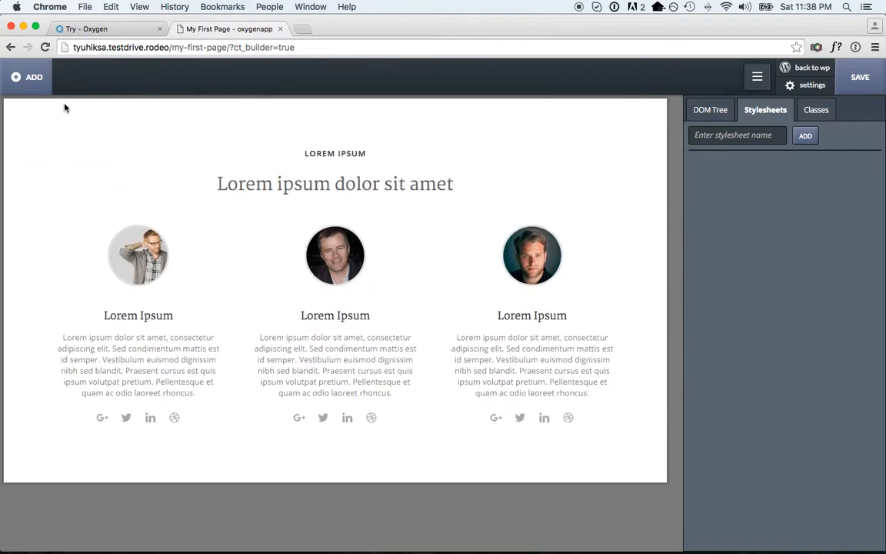
{"action": "left_click", "coordinate": [52, 117]}
{"action": "left_click", "coordinate": [67, 76]}
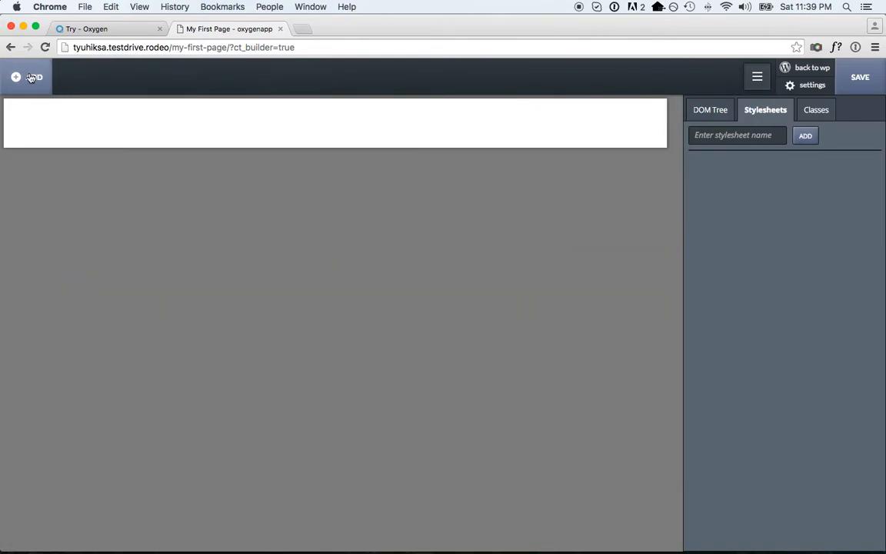
Add a Code Block to the page and replace its HTML with <div class='myclass'>html i got from somewhere</div>
{"action": "left_click", "coordinate": [31, 78]}
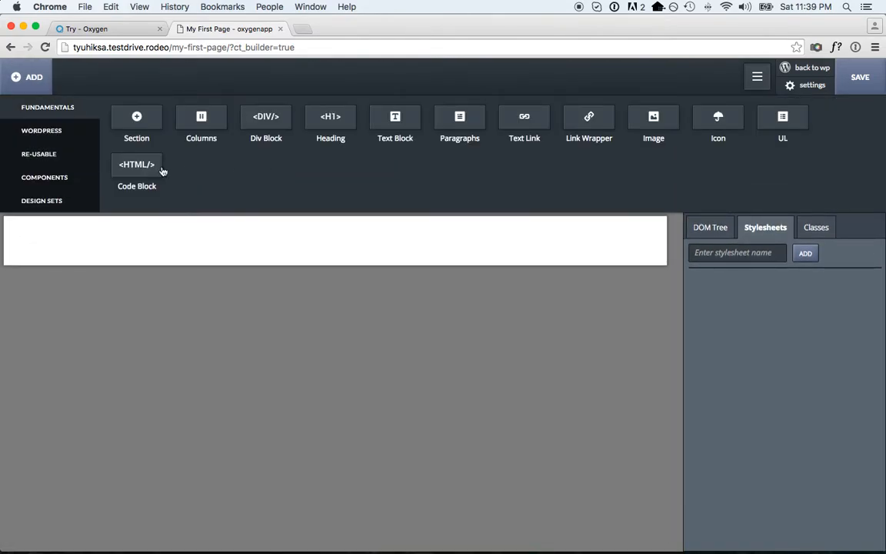
{"action": "left_click", "coordinate": [146, 170]}
{"action": "left_click", "coordinate": [317, 83]}
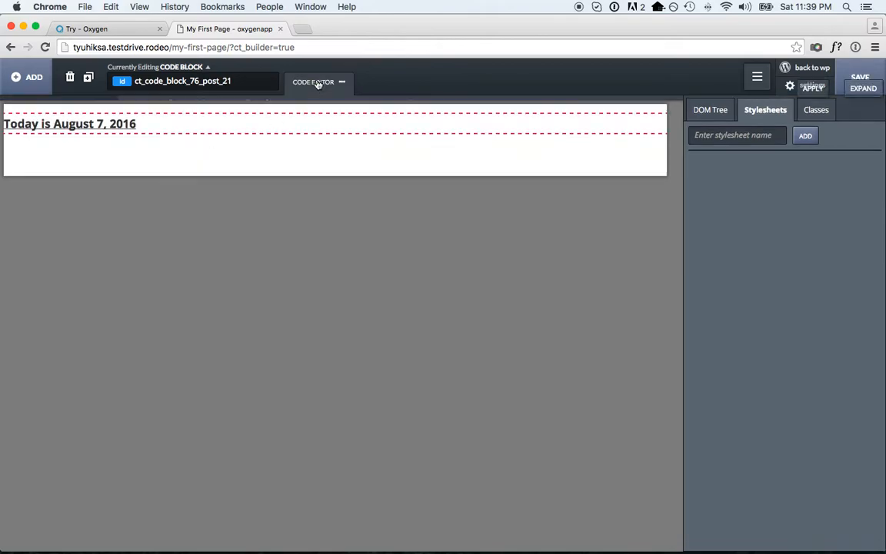
{"action": "left_click", "coordinate": [289, 132]}
{"action": "key", "text": "super+a"}
{"action": "type", "text": "<"}
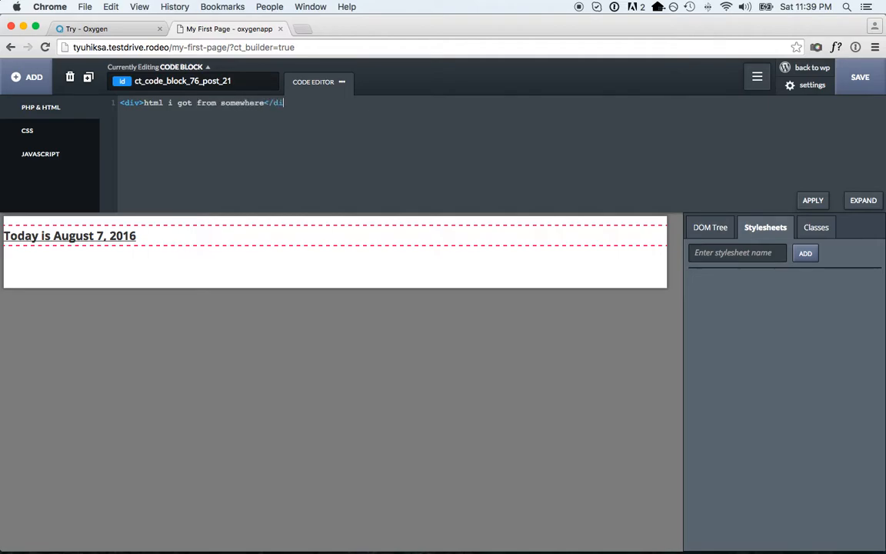
{"action": "type", "text": "div class='myc"}
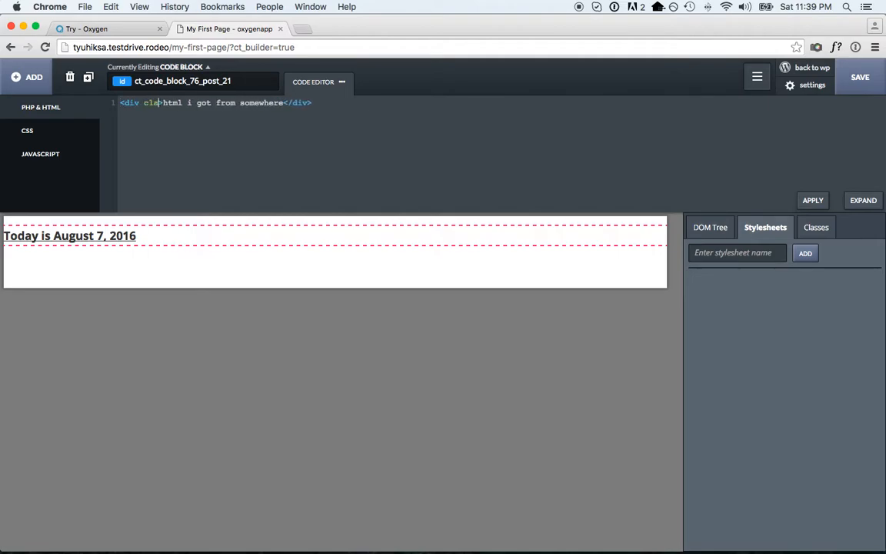
{"action": "type", "text": "lass'>"}
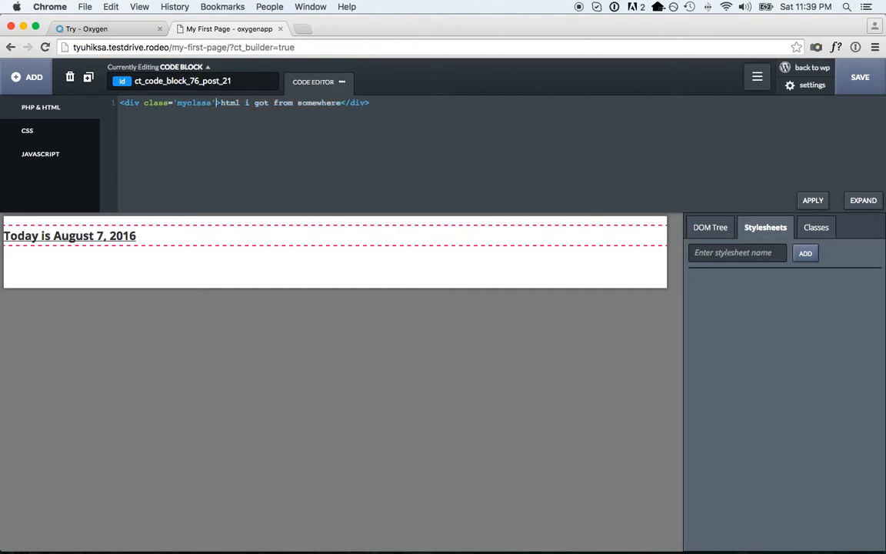
Replace the code block's CSS with a .myclass rule that sets the text color to #ff0000
{"action": "left_click", "coordinate": [71, 133]}
{"action": "key", "text": "ctrl+a"}
{"action": "key", "text": "BackSpace"}
{"action": "type", "text": ".myclas"}
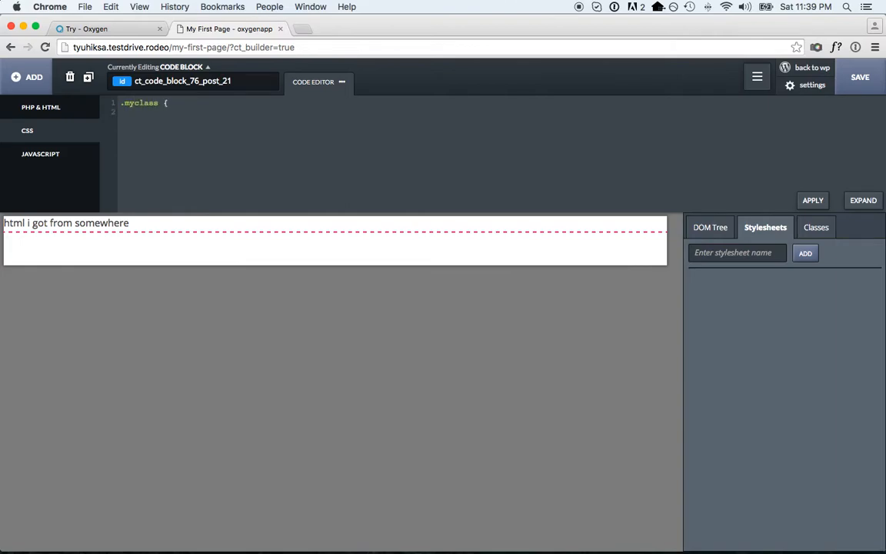
{"action": "type", "text": "fff;"}
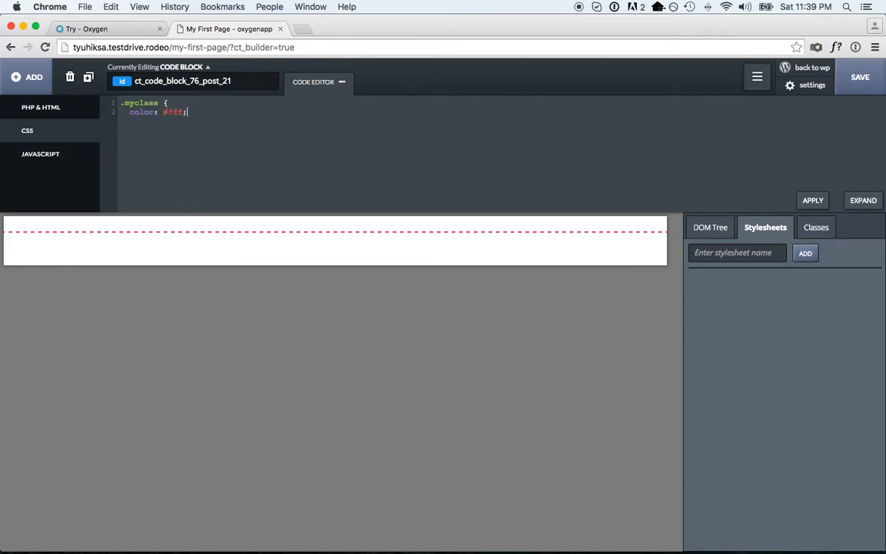
{"action": "key", "text": "BackSpace"}
{"action": "key", "text": "BackSpace"}
{"action": "key", "text": "BackSpace"}
{"action": "key", "text": "BackSpace"}
{"action": "type", "text": "ff0000"}
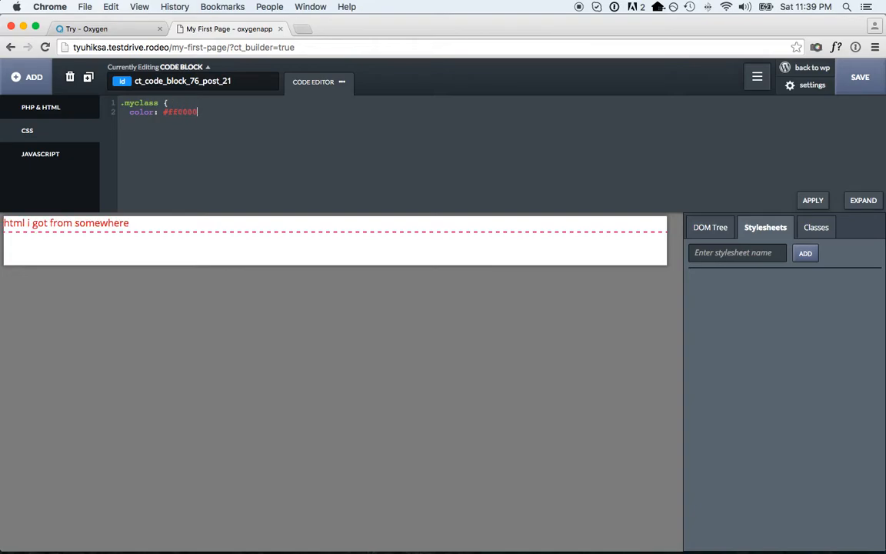
Clear all of the code block's CSS and go back to its PHP & HTML code
{"action": "key", "text": "ctrl+a"}
{"action": "key", "text": "BackSpace"}
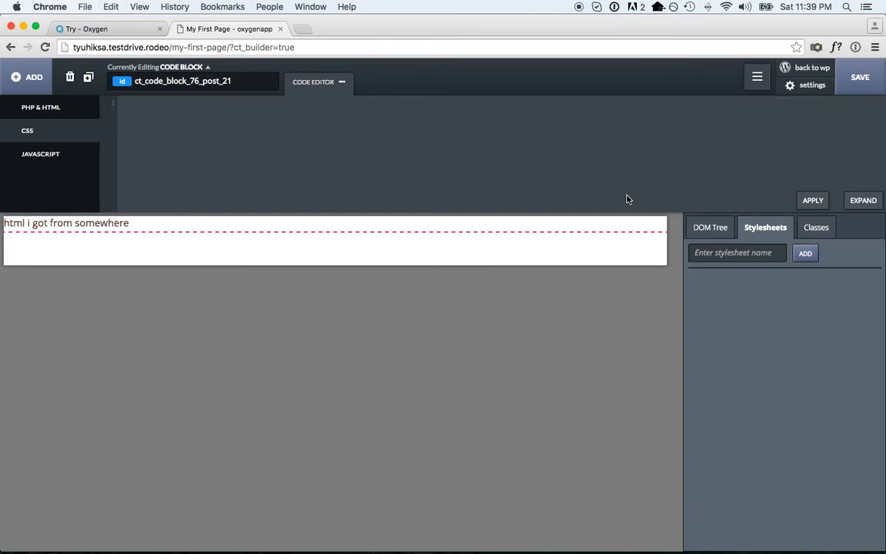
{"action": "left_click", "coordinate": [67, 106]}
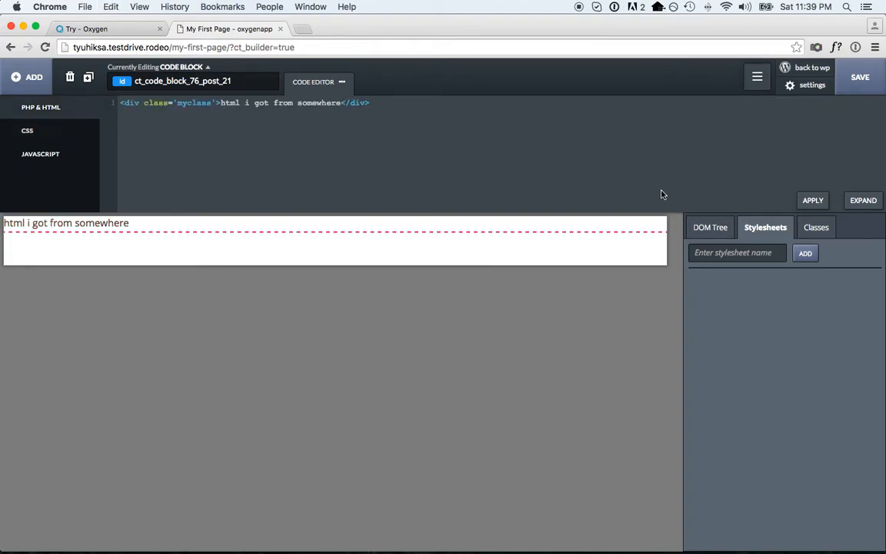
Create a stylesheet "mystyles" styling .myclass with color #ff0000, padding 20px and background-color #00ff00, plus hover background-color #0000ff
{"action": "type", "text": "mystyles"}
{"action": "left_click", "coordinate": [804, 253]}
{"action": "left_click", "coordinate": [852, 284]}
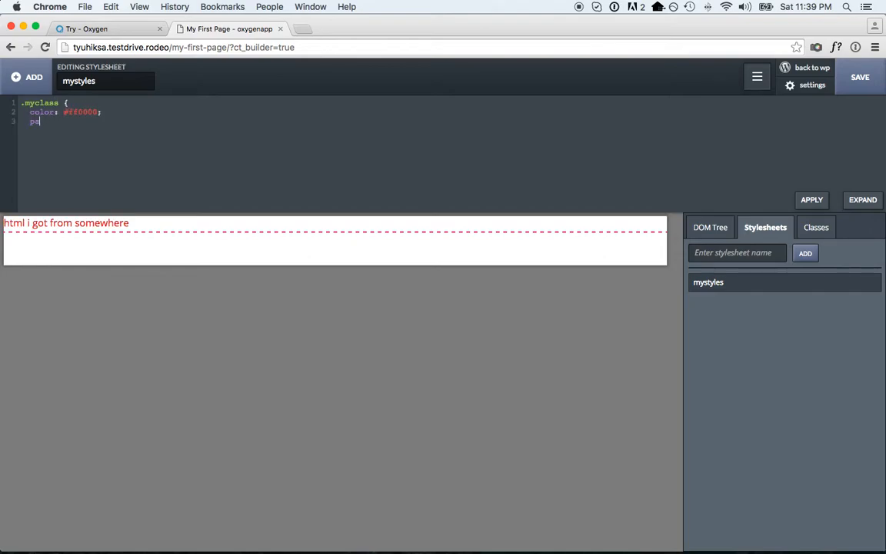
{"action": "type", "text": "x;   background-"}
{"action": "type", "text": "color: #00ff00;"}
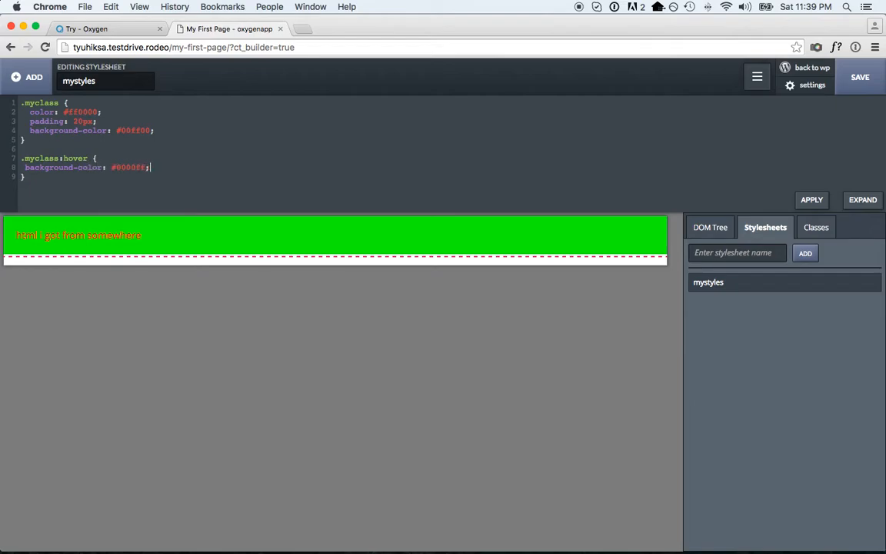
Empty and delete the mystyles stylesheet, and delete the code block from the page
{"action": "key", "text": "super+a"}
{"action": "key", "text": "BackSpace"}
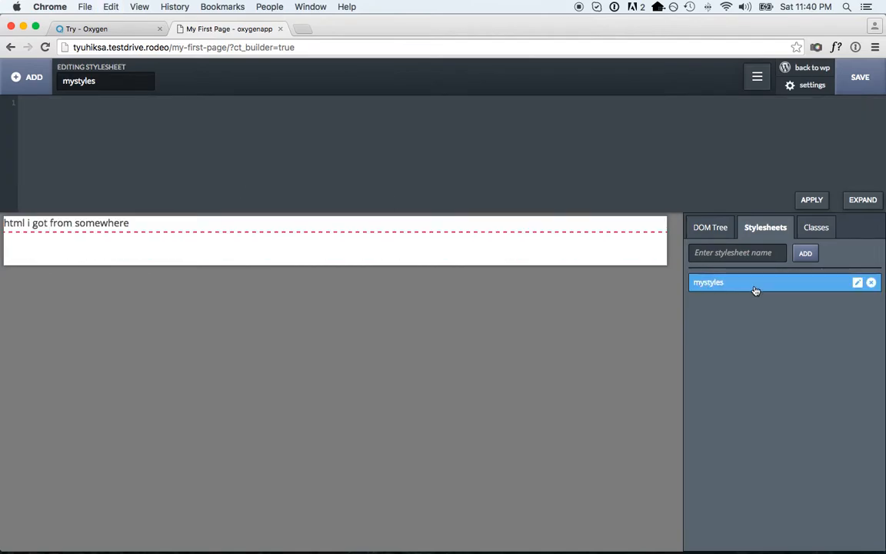
{"action": "left_click", "coordinate": [873, 284]}
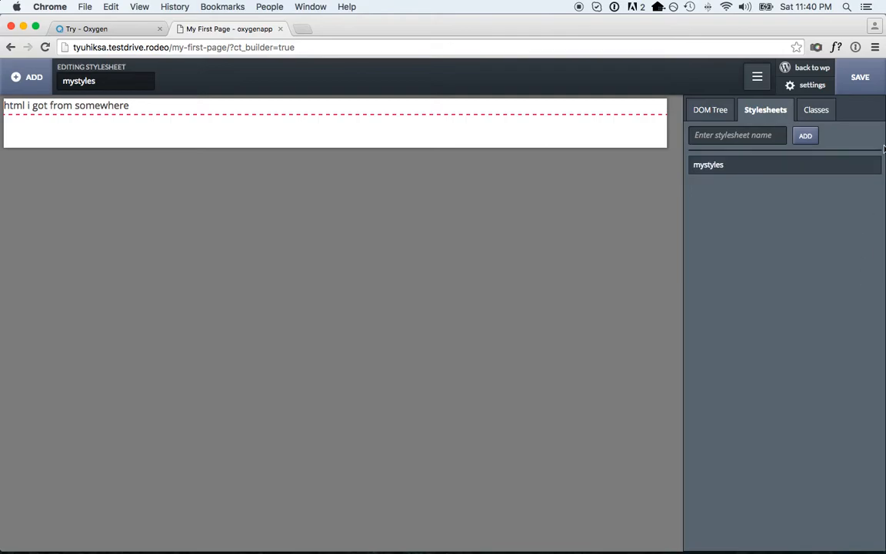
{"action": "left_click", "coordinate": [866, 166]}
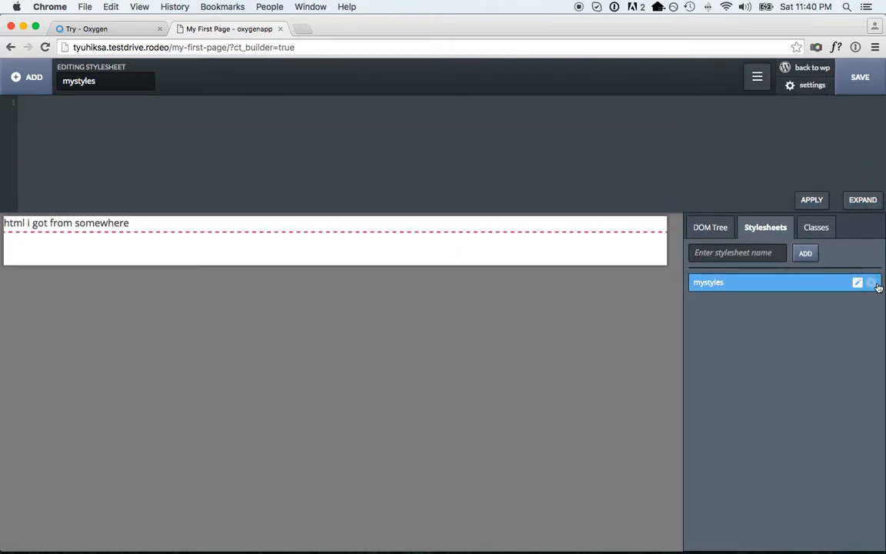
{"action": "left_click", "coordinate": [878, 284]}
{"action": "left_click", "coordinate": [552, 209]}
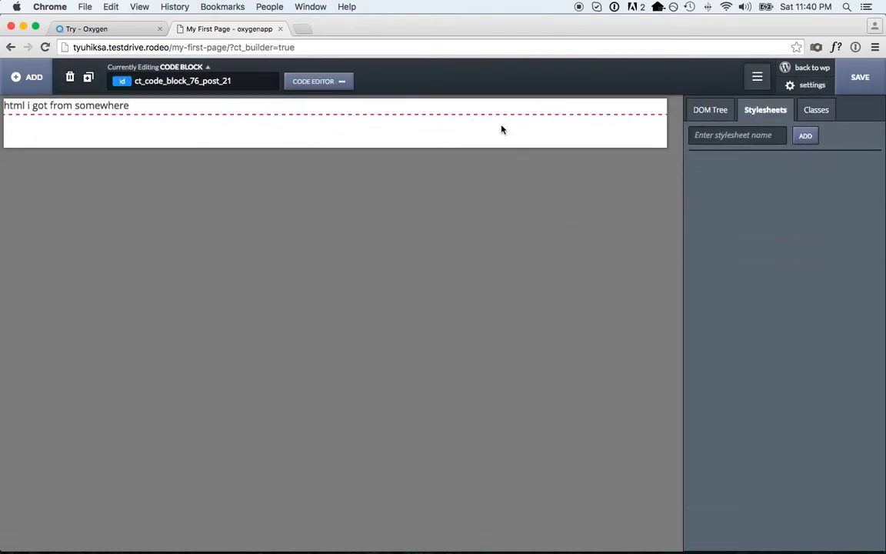
{"action": "left_click", "coordinate": [72, 78]}
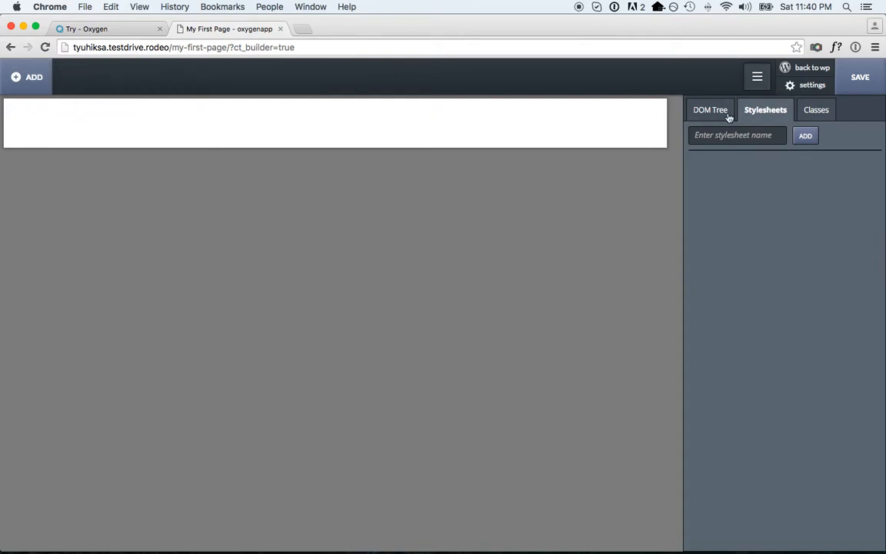
View the classes list and inspect the .responsive-nav-show-hide-controler, .standard-menu-link and .people-person selectors
{"action": "left_click", "coordinate": [814, 112]}
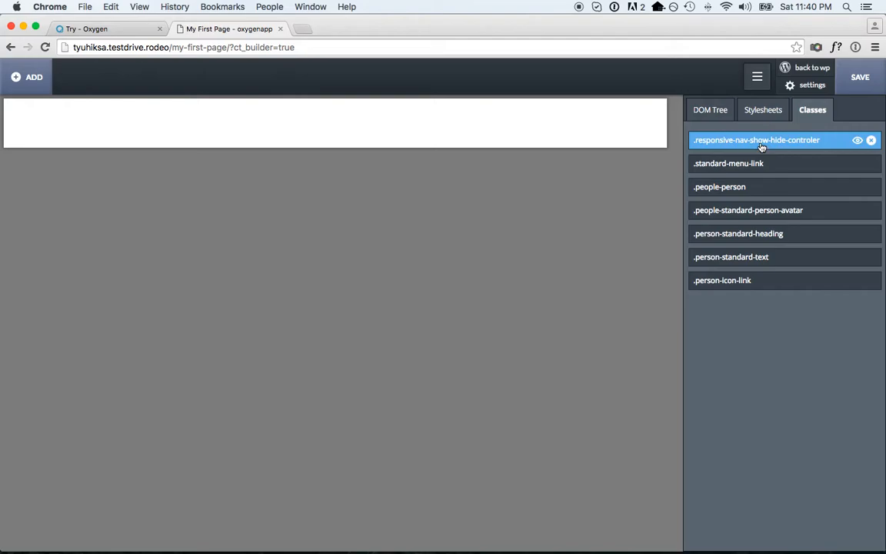
{"action": "left_click", "coordinate": [759, 140]}
{"action": "left_click", "coordinate": [760, 164]}
{"action": "left_click", "coordinate": [760, 187]}
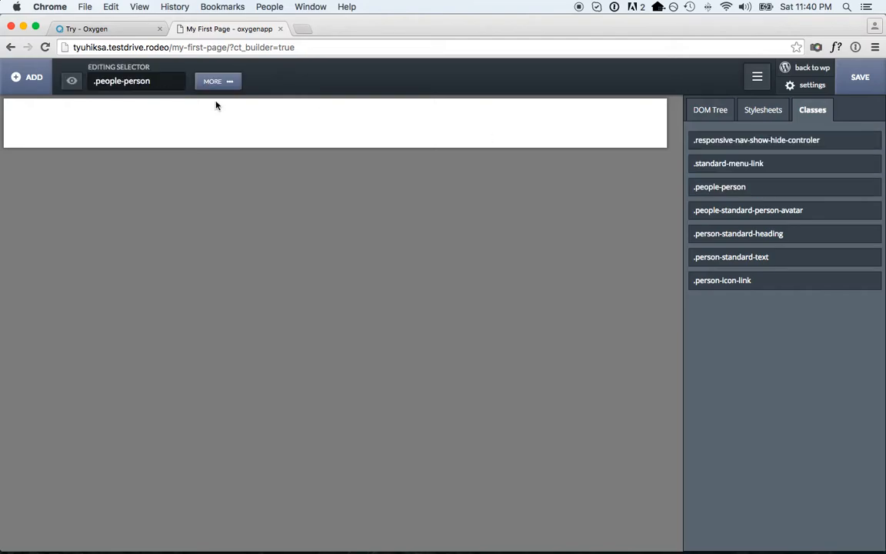
Browse the Headers components, and review the stylesheets, DOM tree and classes lists
{"action": "left_click", "coordinate": [30, 78]}
{"action": "left_click", "coordinate": [68, 177]}
{"action": "left_click", "coordinate": [172, 150]}
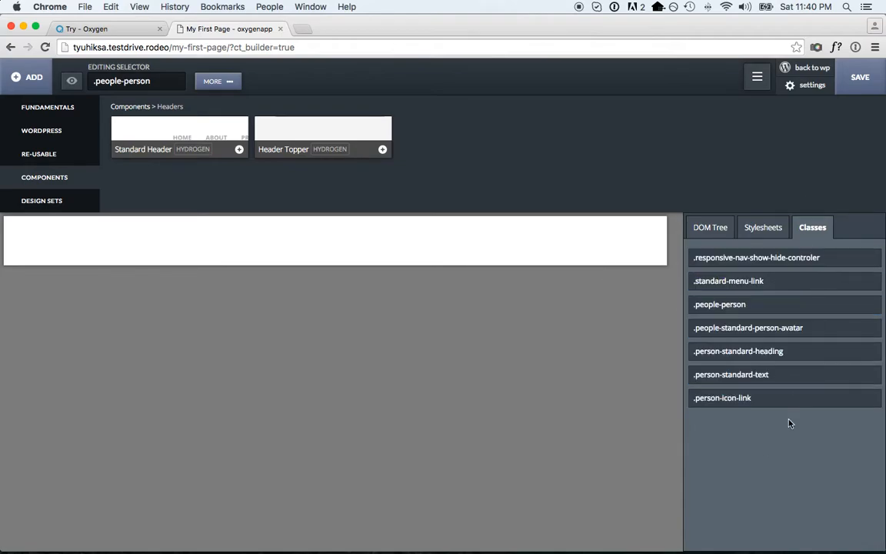
{"action": "left_click", "coordinate": [766, 225]}
{"action": "left_click", "coordinate": [711, 225]}
{"action": "left_click", "coordinate": [814, 227]}
Add a fundamental Section element to the empty page
{"action": "left_click", "coordinate": [67, 107]}
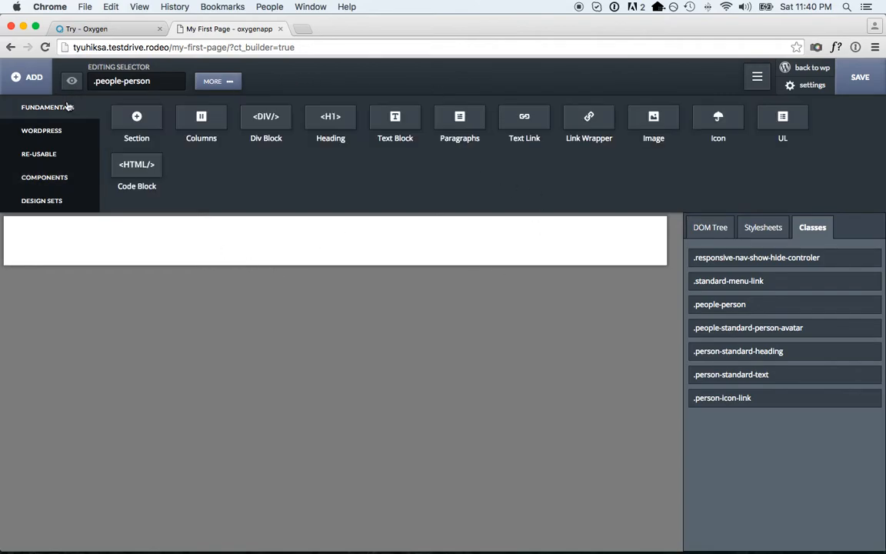
{"action": "left_click", "coordinate": [140, 108]}
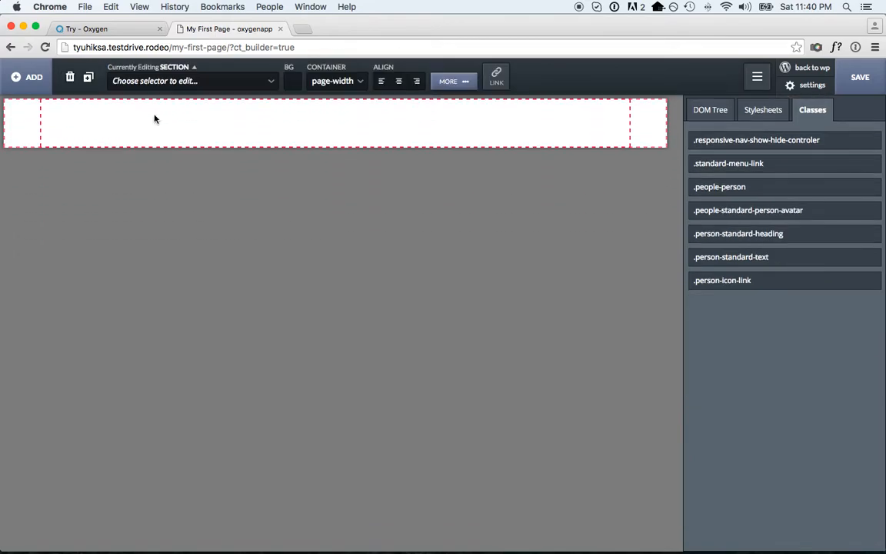
Duplicate the new section three times and delete the extra sections again
{"action": "left_click", "coordinate": [88, 77]}
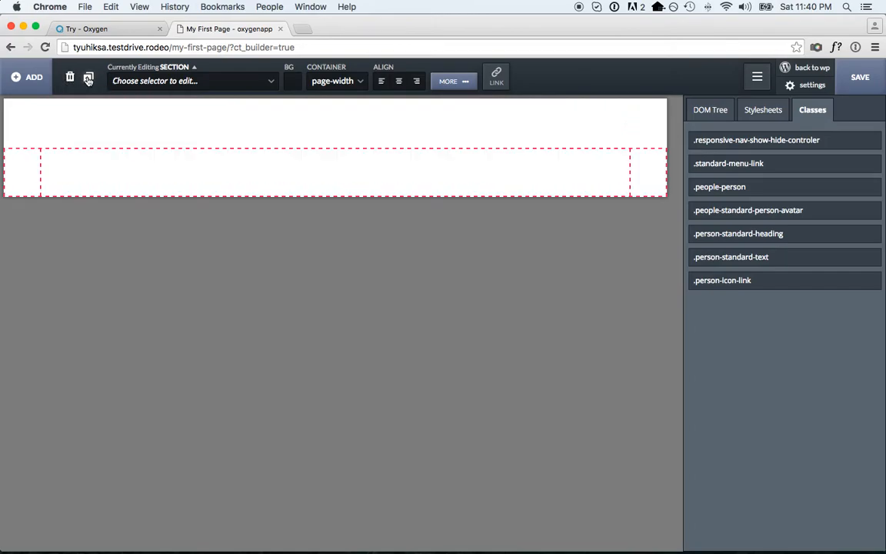
{"action": "left_click", "coordinate": [88, 77]}
{"action": "left_click", "coordinate": [87, 77]}
{"action": "left_click", "coordinate": [69, 77]}
{"action": "left_click", "coordinate": [86, 166]}
{"action": "left_click", "coordinate": [67, 77]}
{"action": "left_click", "coordinate": [127, 175]}
{"action": "left_click", "coordinate": [68, 76]}
Give the remaining section a light gray background and center its content alignment
{"action": "left_click", "coordinate": [154, 127]}
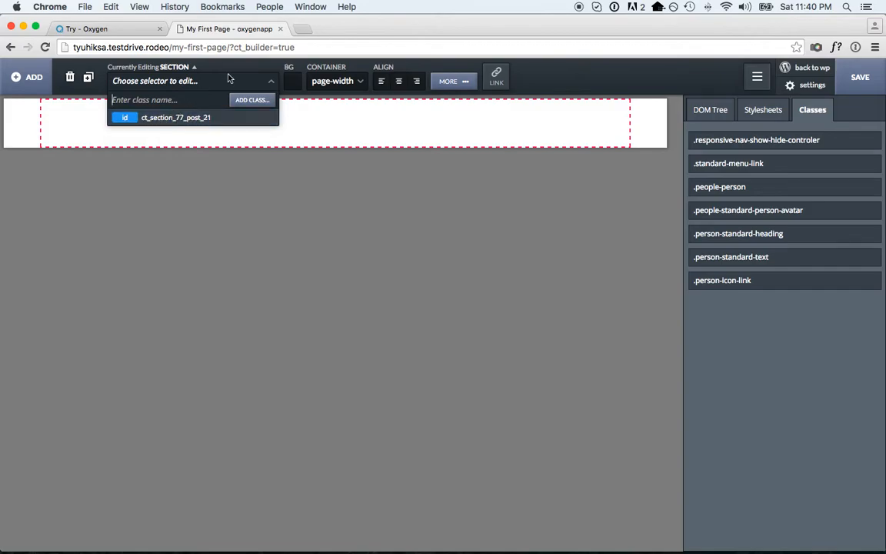
{"action": "left_click", "coordinate": [208, 85]}
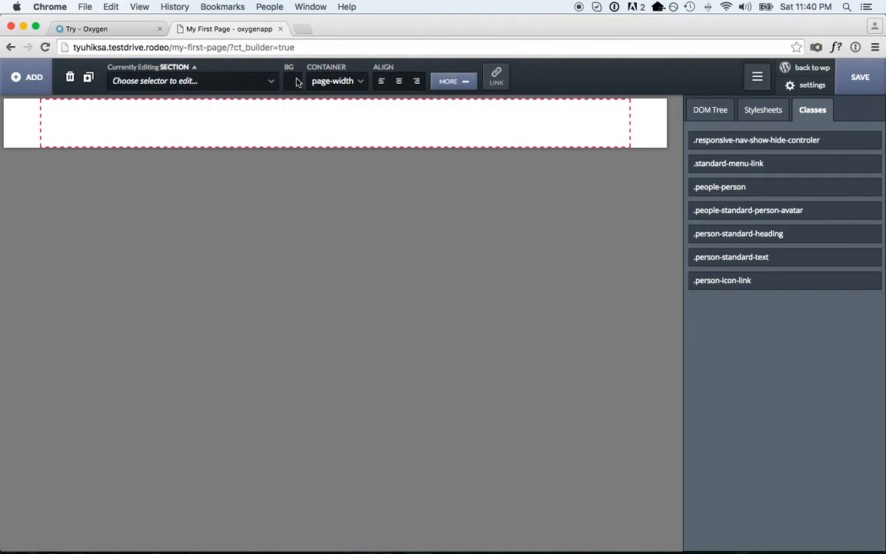
{"action": "left_click", "coordinate": [231, 86]}
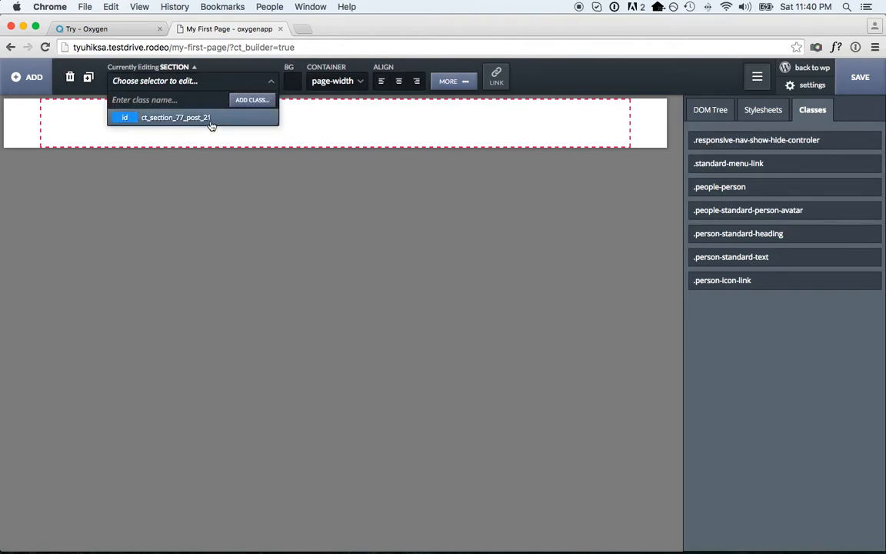
{"action": "left_click", "coordinate": [291, 82]}
{"action": "left_click_drag", "start_coordinate": [298, 131], "coordinate": [277, 127]}
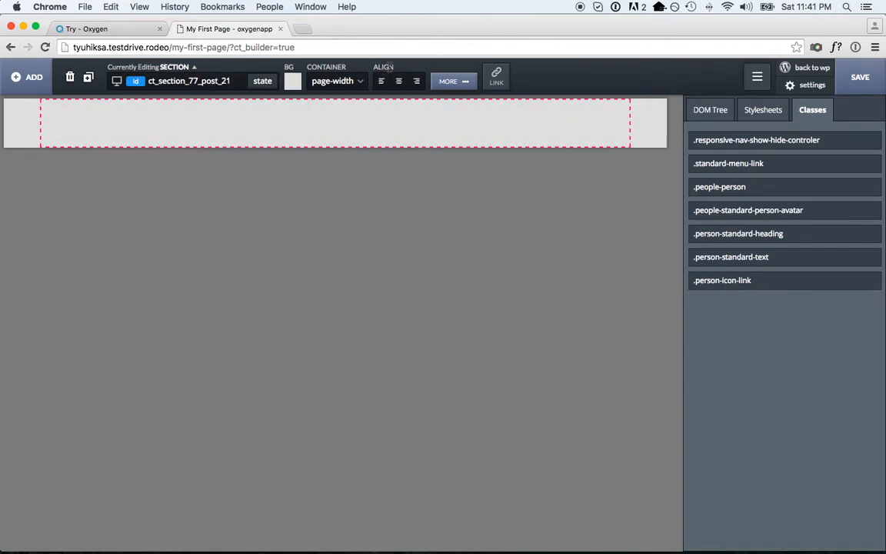
{"action": "left_click", "coordinate": [400, 82]}
Examine the section's selector choices, including its ID and the class name entry
{"action": "double_click", "coordinate": [153, 82]}
{"action": "left_click", "coordinate": [165, 81]}
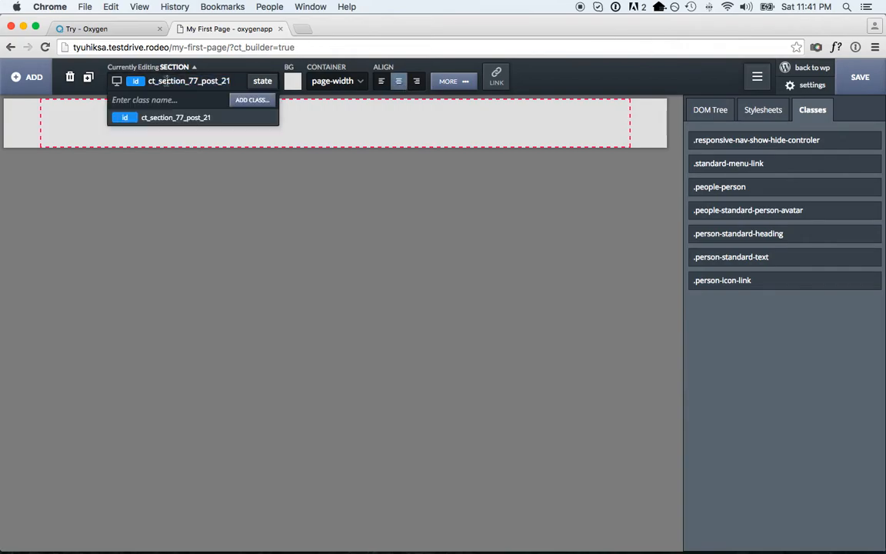
{"action": "left_click", "coordinate": [164, 81]}
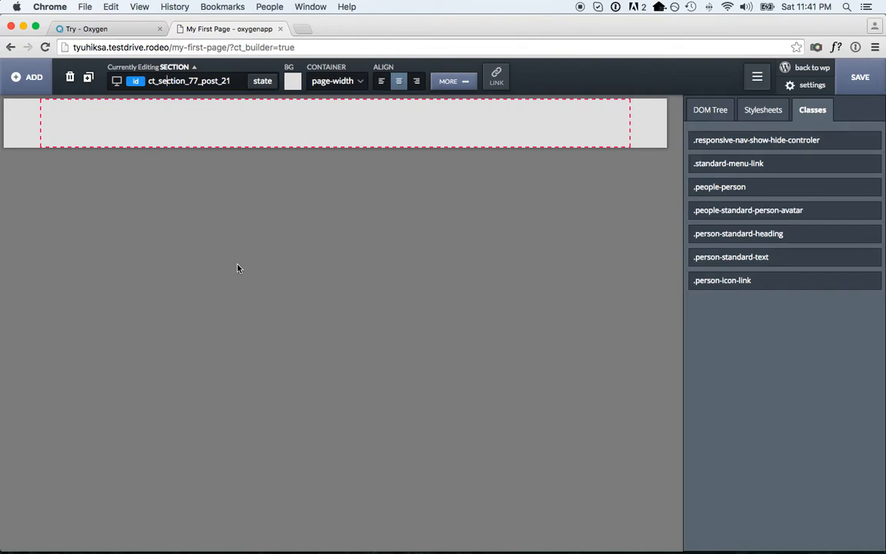
{"action": "left_click", "coordinate": [189, 83]}
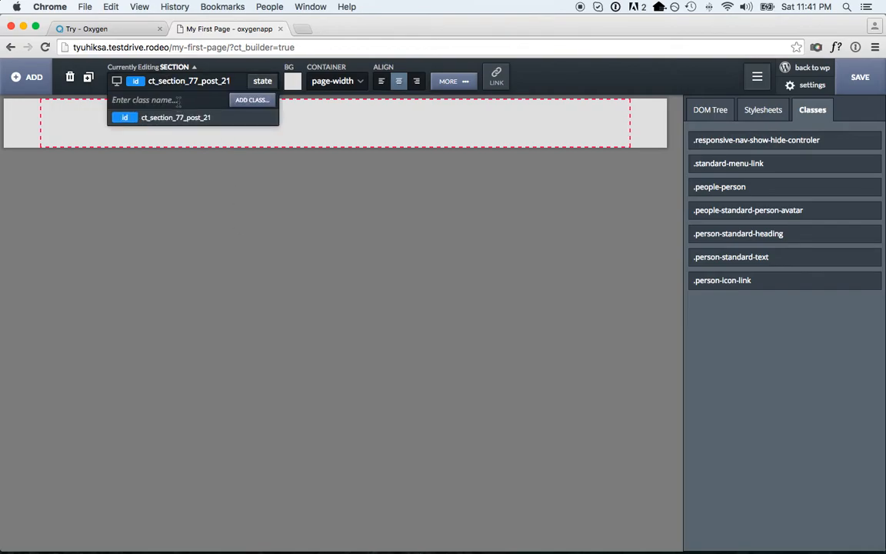
{"action": "left_click", "coordinate": [206, 81]}
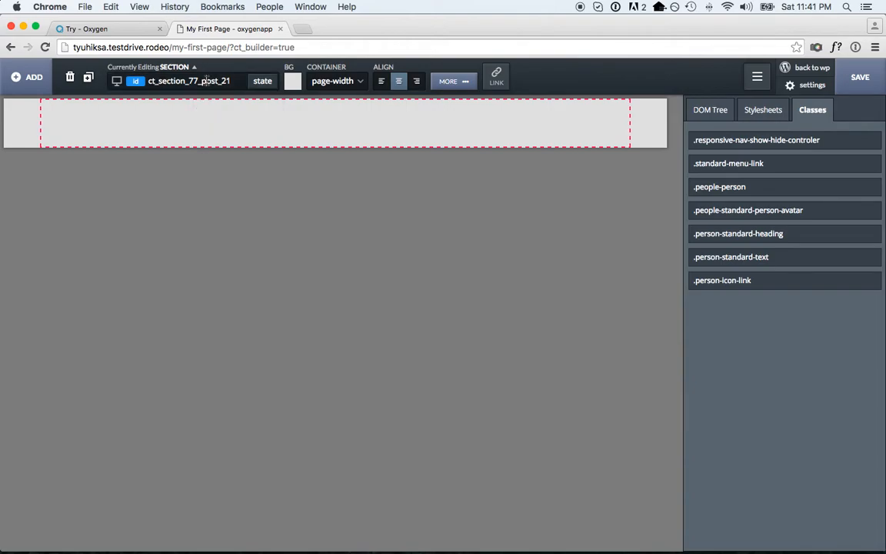
Add a Div Block inside the gray section and set its float to right
{"action": "left_click", "coordinate": [27, 78]}
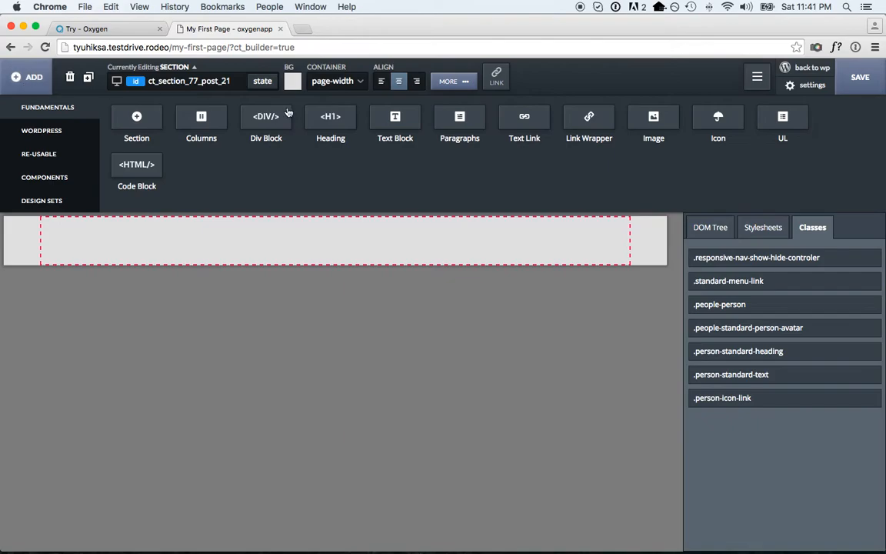
{"action": "left_click", "coordinate": [266, 120]}
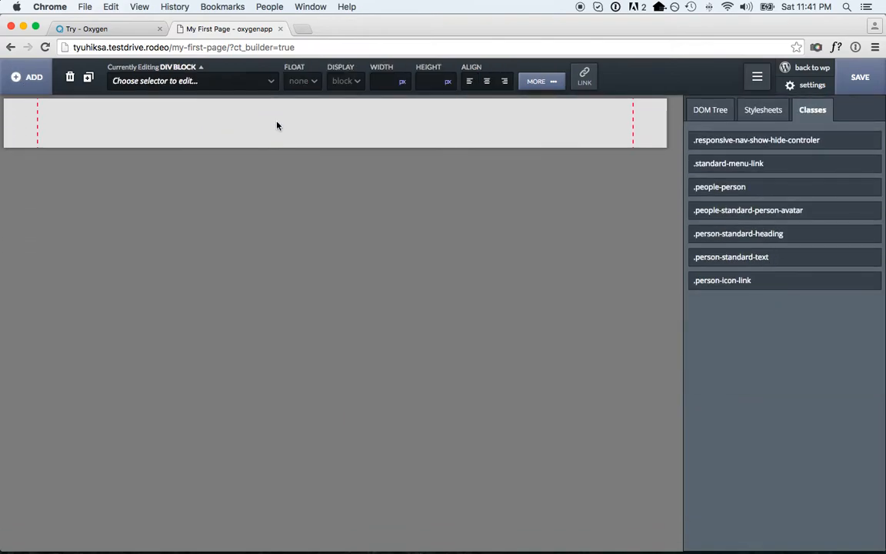
{"action": "left_click", "coordinate": [308, 82]}
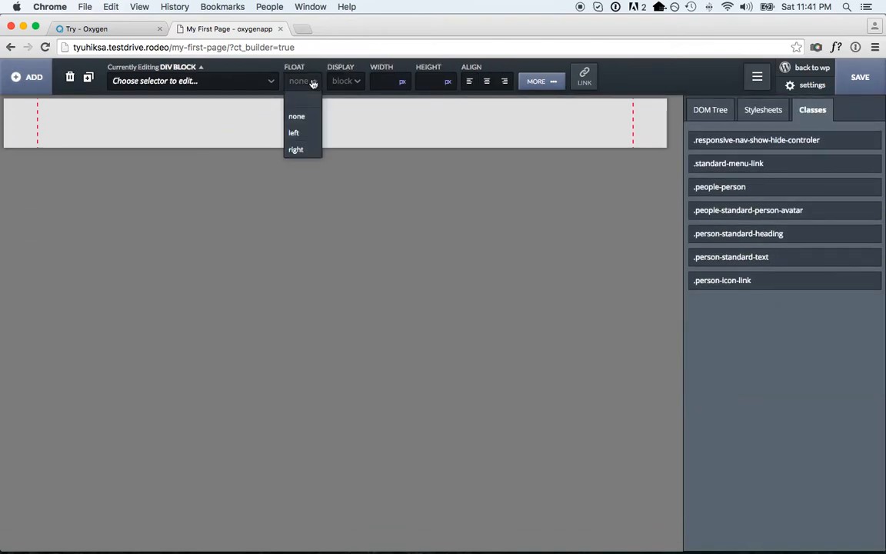
{"action": "left_click", "coordinate": [305, 149]}
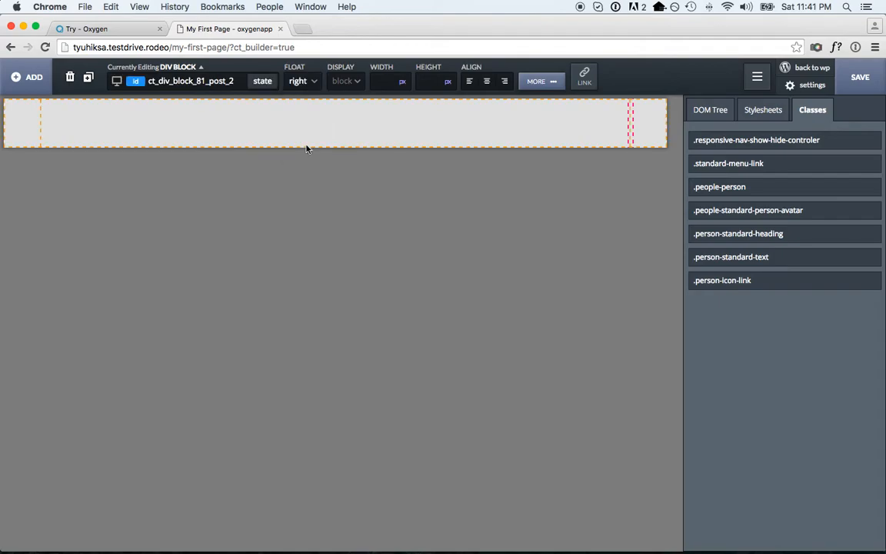
Add a Text Link inside the right-floated Div Block and assign it the new class my_menu_link
{"action": "left_click", "coordinate": [29, 78]}
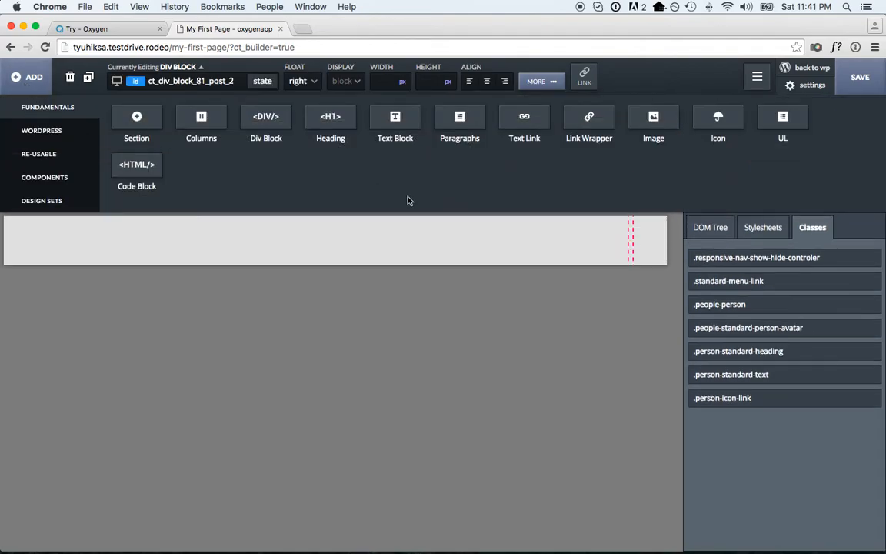
{"action": "left_click", "coordinate": [525, 129]}
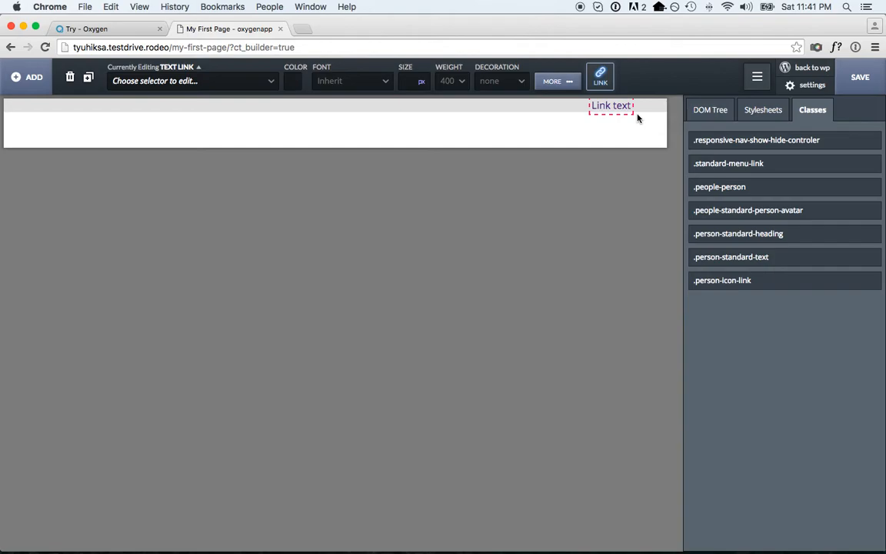
{"action": "left_click", "coordinate": [159, 87]}
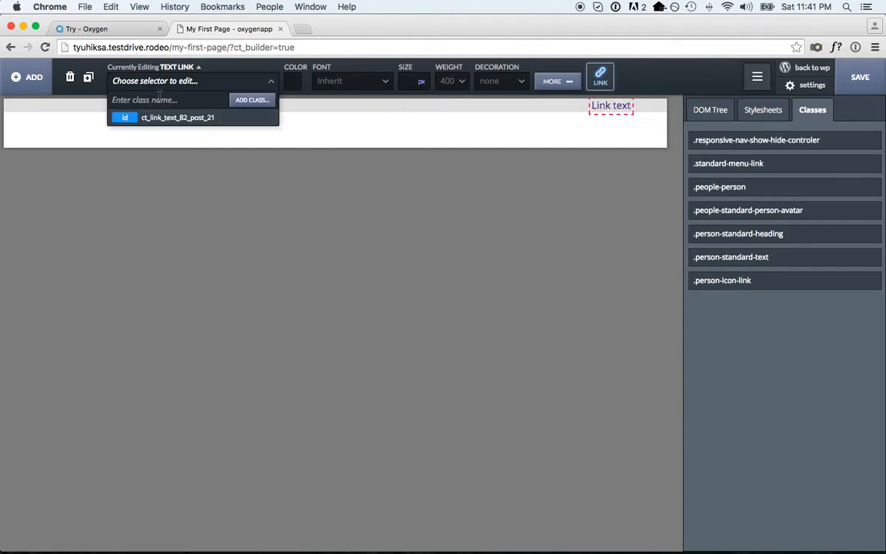
{"action": "type", "text": "my_menu_link"}
{"action": "key", "text": "Return"}
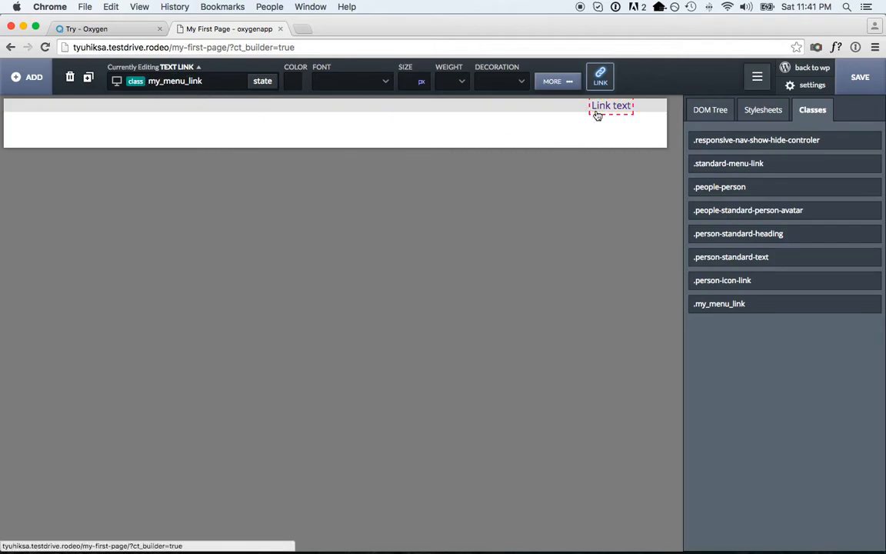
Duplicate the my_menu_link text link four times to make five links in a row
{"action": "left_click", "coordinate": [89, 77]}
{"action": "left_click", "coordinate": [88, 78]}
{"action": "left_click", "coordinate": [89, 79]}
{"action": "left_click", "coordinate": [89, 79]}
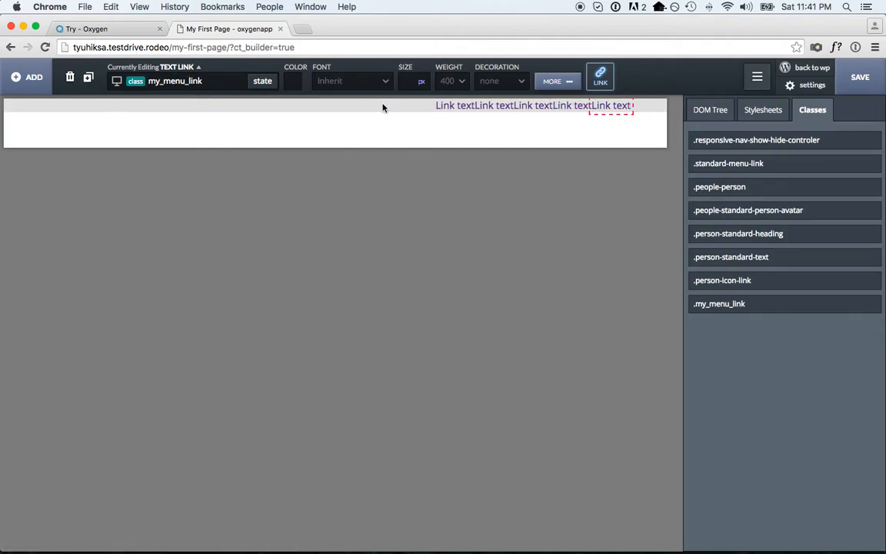
Rename the five text links as Home, Another, Link, Hello and Good Bye
{"action": "triple_click", "coordinate": [453, 108]}
{"action": "type", "text": "Home"}
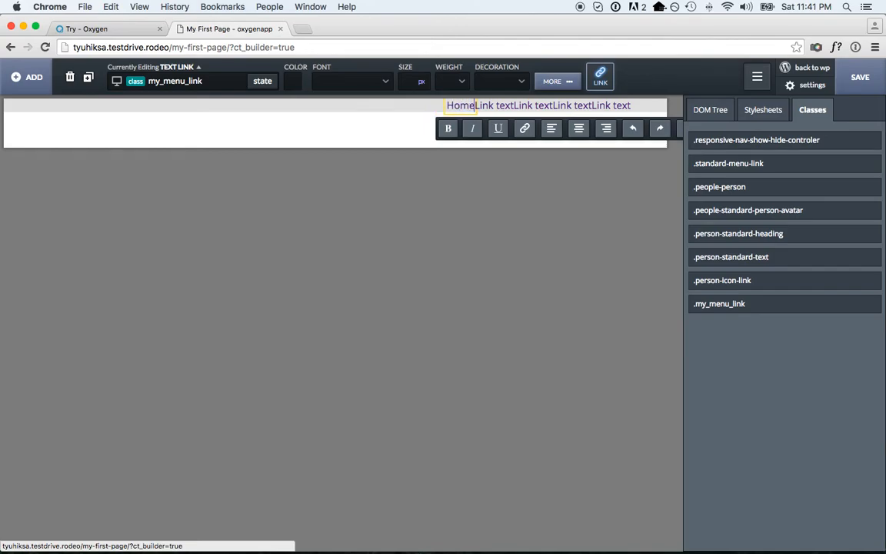
{"action": "triple_click", "coordinate": [482, 112]}
{"action": "type", "text": "Another"}
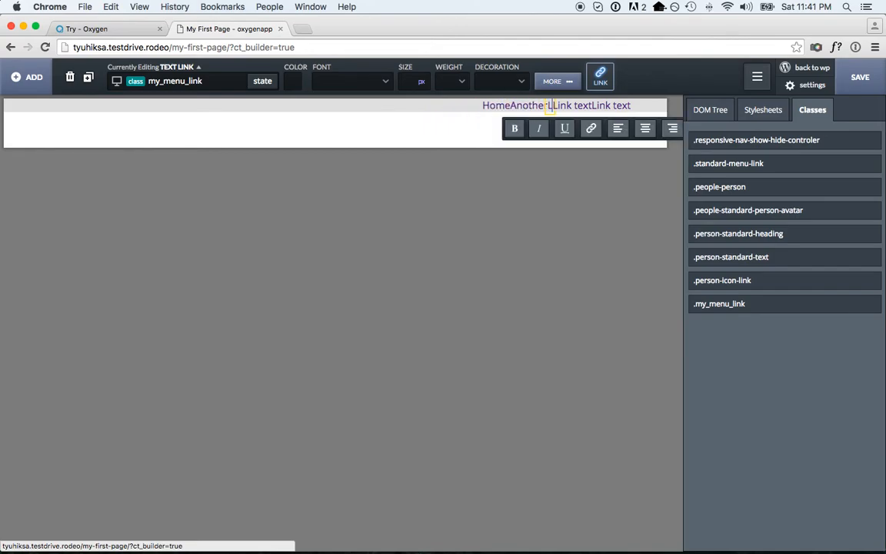
{"action": "triple_click", "coordinate": [569, 105]}
{"action": "type", "text": "Hello"}
{"action": "triple_click", "coordinate": [626, 108]}
{"action": "type", "text": "Good Bye"}
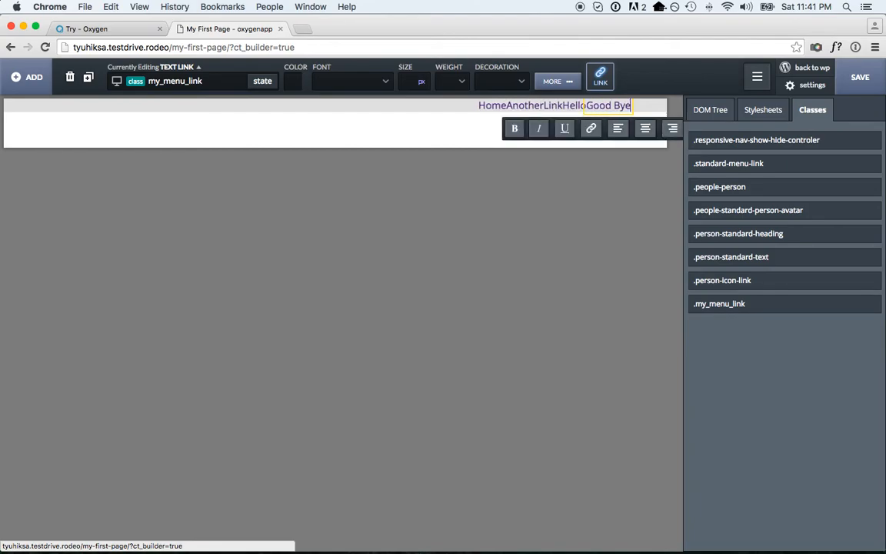
Select the Home link and set the my_menu_link class's text color to blue, rgba(22,172,204,1.0)
{"action": "left_click", "coordinate": [196, 85]}
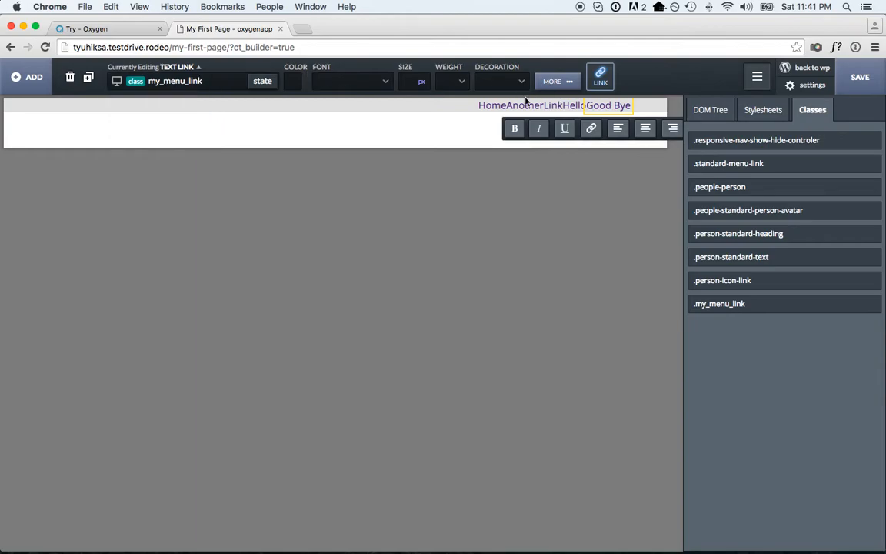
{"action": "left_click", "coordinate": [495, 107]}
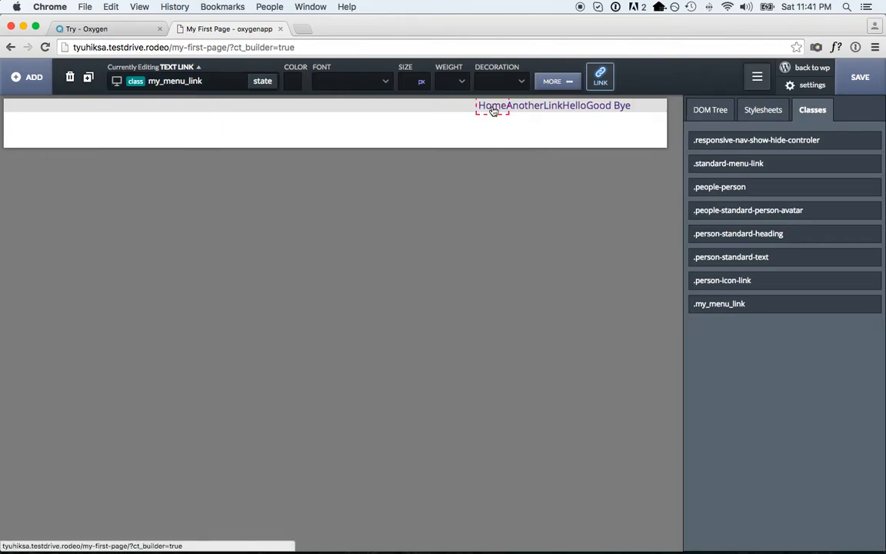
{"action": "left_click", "coordinate": [292, 80]}
{"action": "left_click", "coordinate": [322, 137]}
{"action": "left_click_drag", "start_coordinate": [360, 144], "coordinate": [346, 131]}
{"action": "left_click", "coordinate": [367, 70]}
Set the font of the my_menu_link class to Lato
{"action": "left_click", "coordinate": [364, 84]}
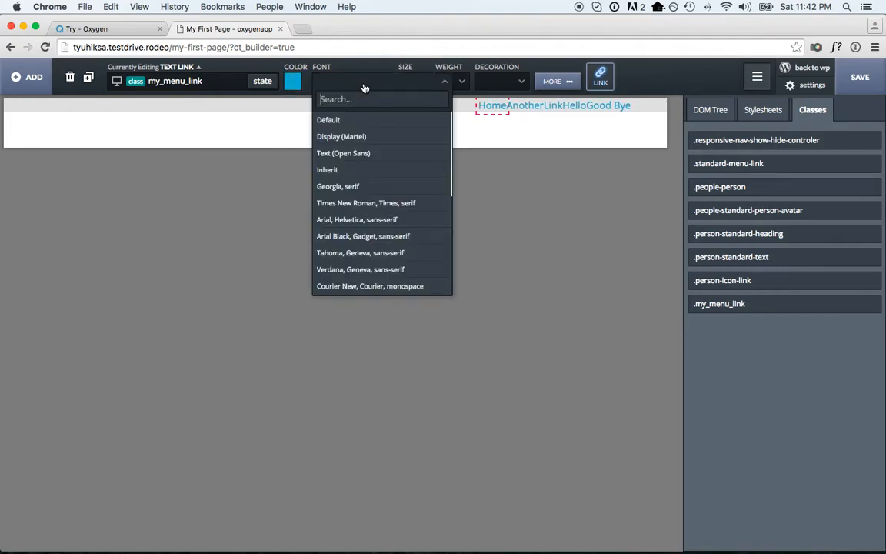
{"action": "scroll", "coordinate": [366, 219], "scroll_direction": "down", "scroll_amount": 5}
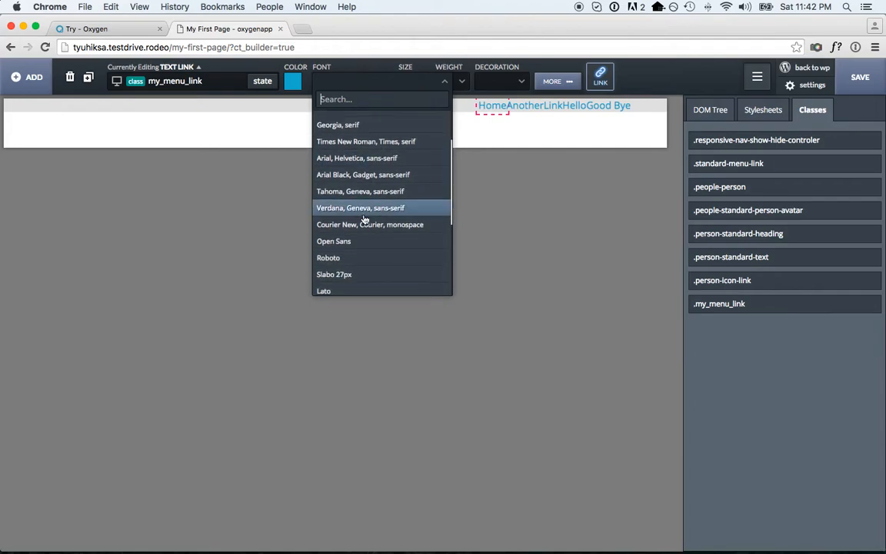
{"action": "scroll", "coordinate": [366, 220], "scroll_direction": "up", "scroll_amount": 5}
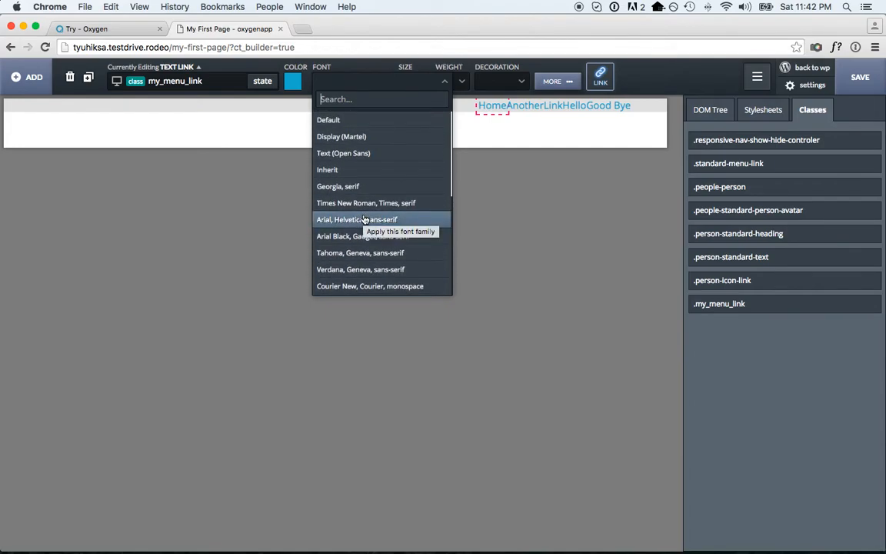
{"action": "type", "text": "lato"}
{"action": "left_click", "coordinate": [361, 171]}
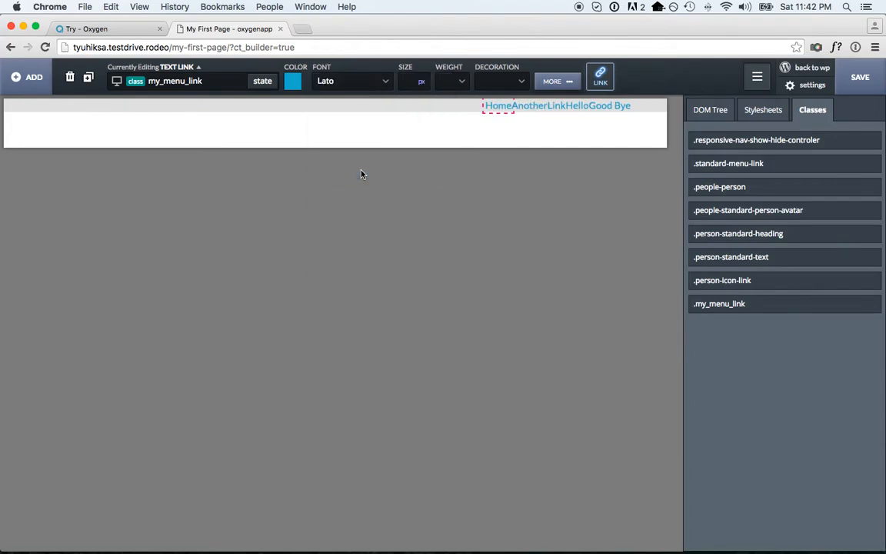
Style the my_menu_link text with size 20 px, weight 900 and an underline decoration
{"action": "left_click", "coordinate": [413, 81]}
{"action": "type", "text": "20"}
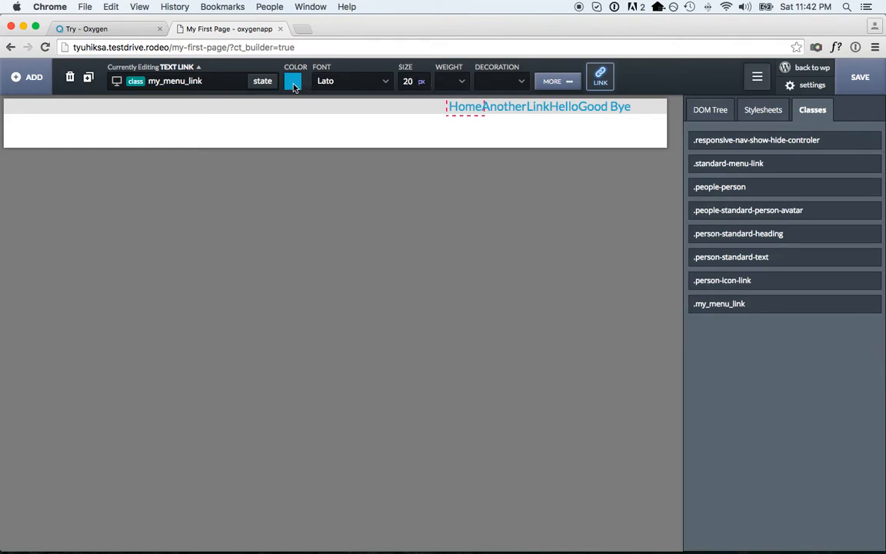
{"action": "left_click", "coordinate": [453, 81]}
{"action": "left_click", "coordinate": [454, 249]}
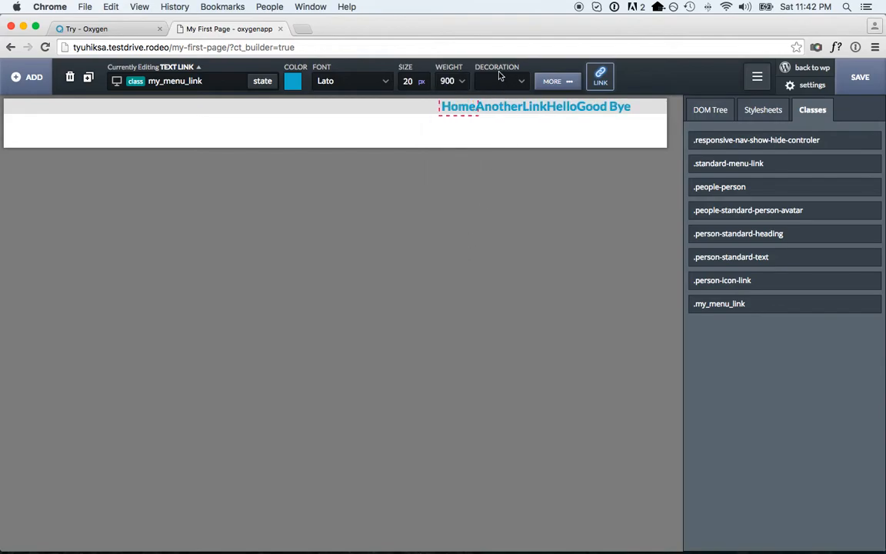
{"action": "left_click", "coordinate": [500, 81]}
{"action": "left_click", "coordinate": [504, 132]}
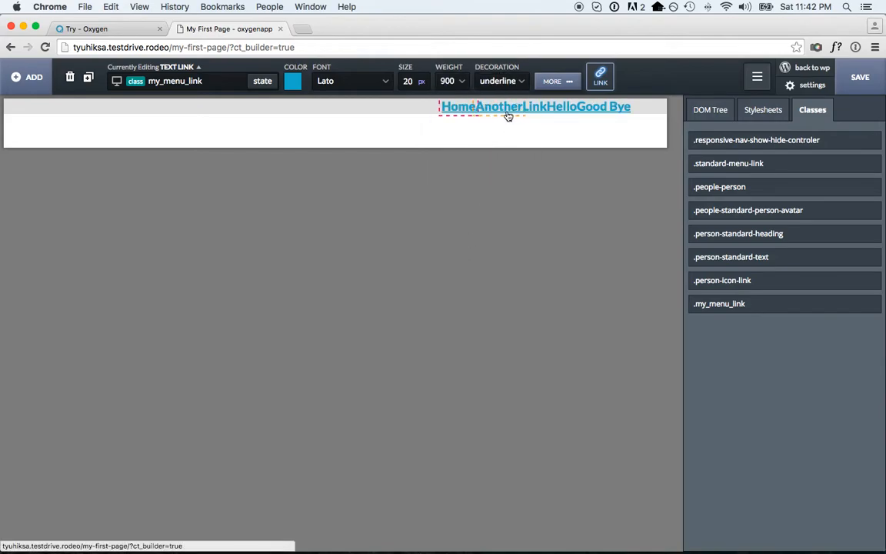
Reselect the Home link and give its my_menu_link class a red background, rgba(255,0,0,1.0)
{"action": "left_click", "coordinate": [238, 113]}
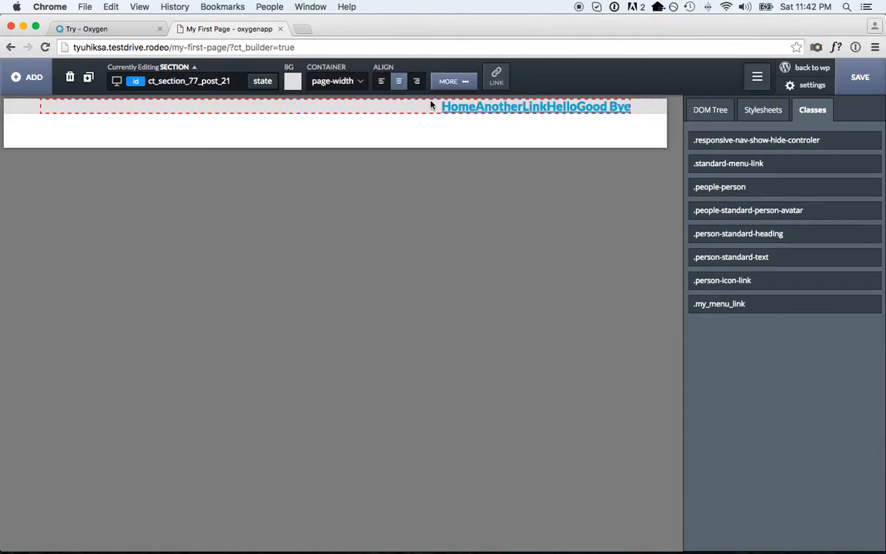
{"action": "left_click", "coordinate": [461, 108]}
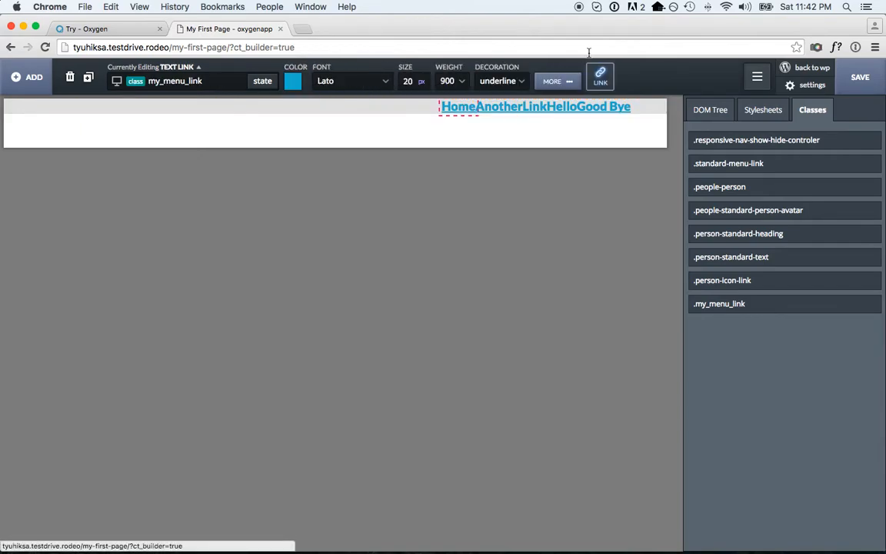
{"action": "left_click", "coordinate": [562, 82]}
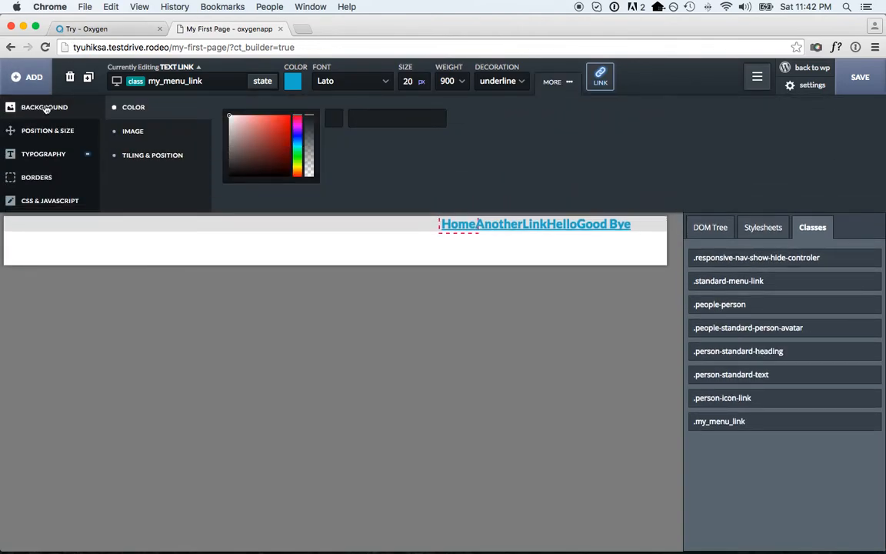
{"action": "left_click_drag", "start_coordinate": [273, 127], "coordinate": [335, 114]}
{"action": "left_click", "coordinate": [168, 137]}
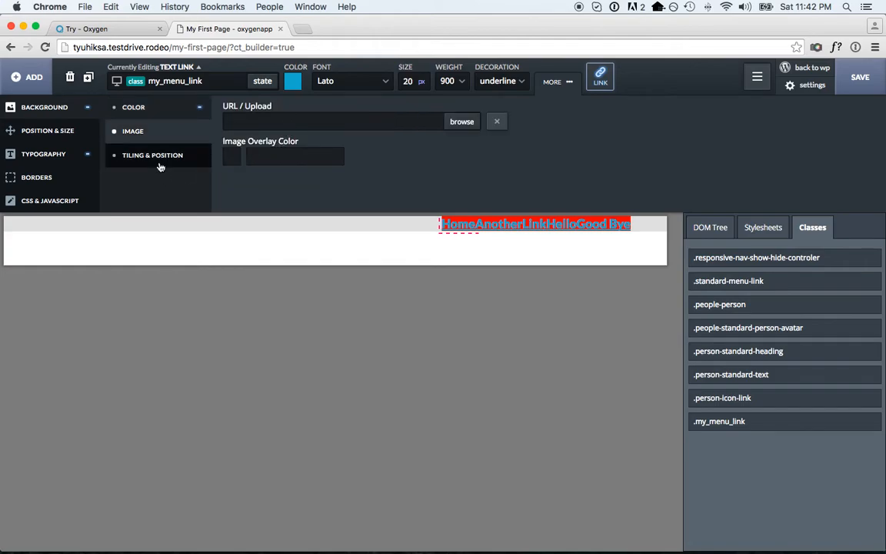
{"action": "left_click", "coordinate": [158, 156]}
Set the my_menu_link class's padding to 20 px on all four sides
{"action": "left_click", "coordinate": [77, 133]}
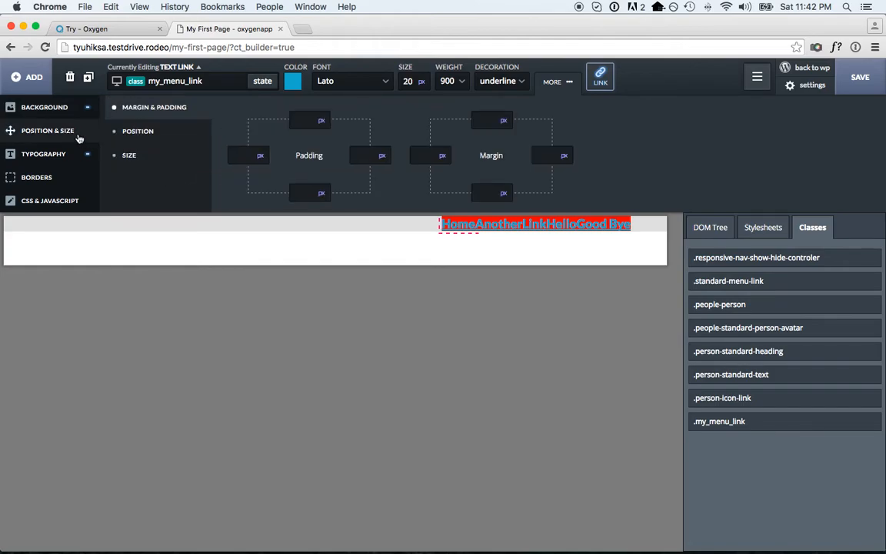
{"action": "left_click", "coordinate": [302, 122]}
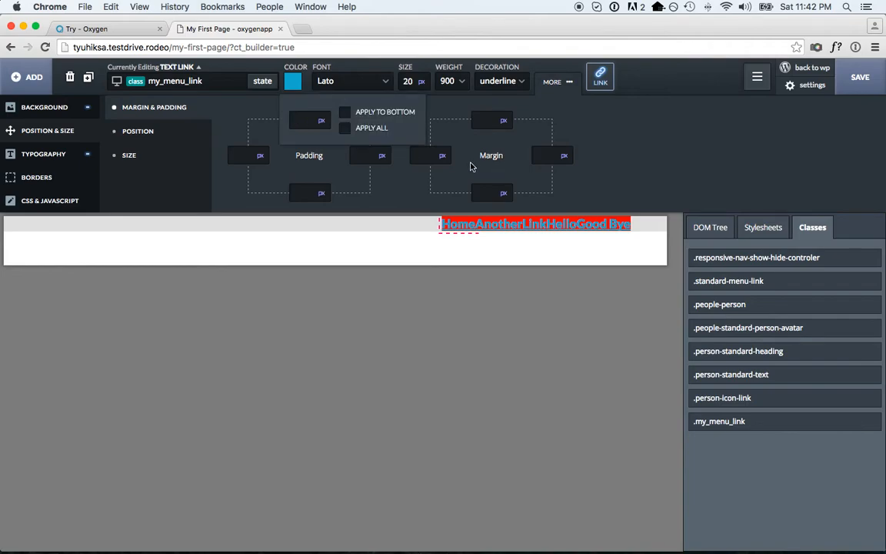
{"action": "type", "text": "20"}
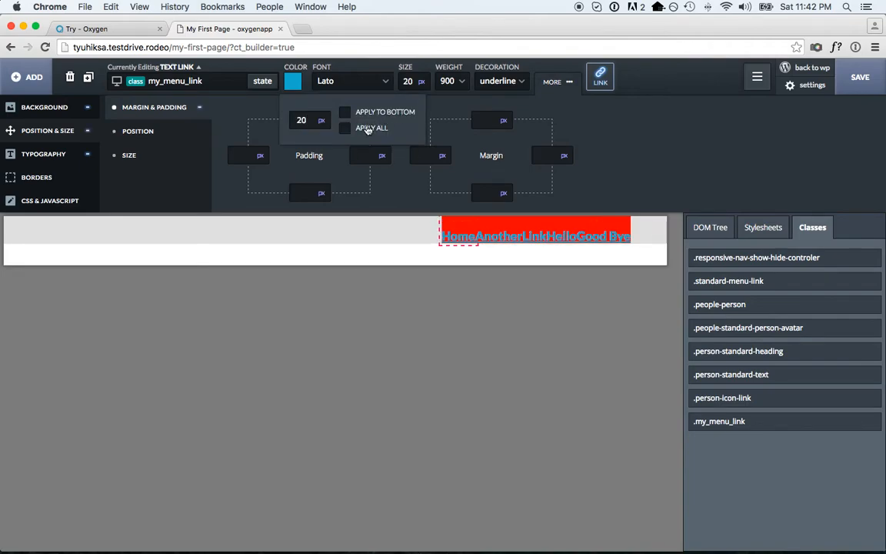
{"action": "left_click", "coordinate": [367, 130]}
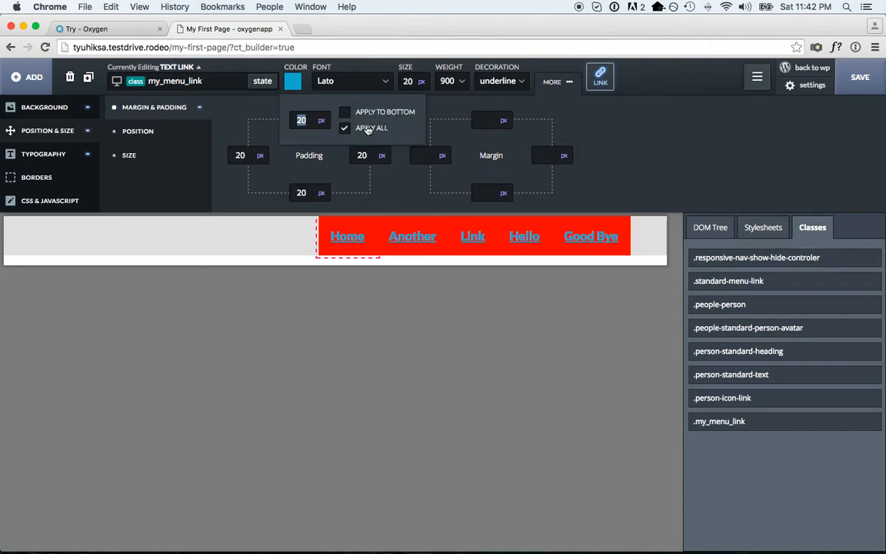
Try a width of 300 px on the my_menu_link class and clear it again
{"action": "left_click", "coordinate": [177, 145]}
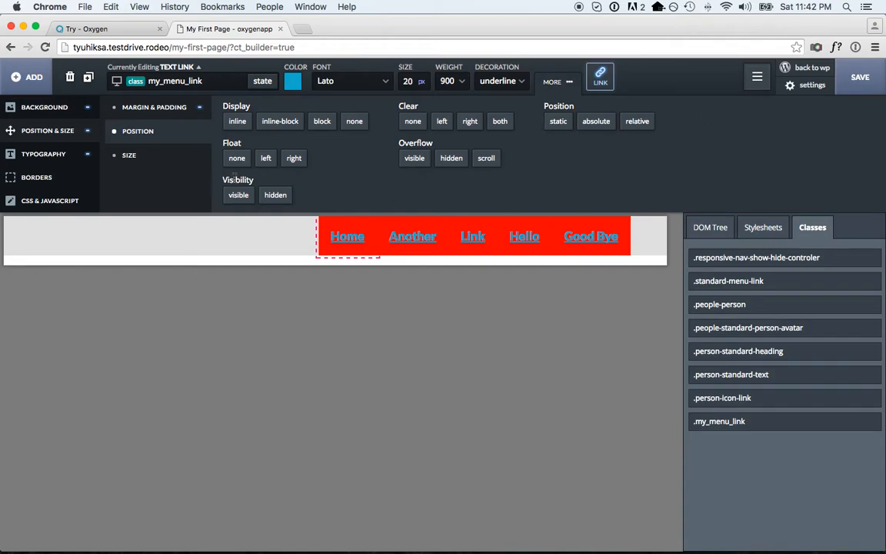
{"action": "left_click", "coordinate": [169, 167]}
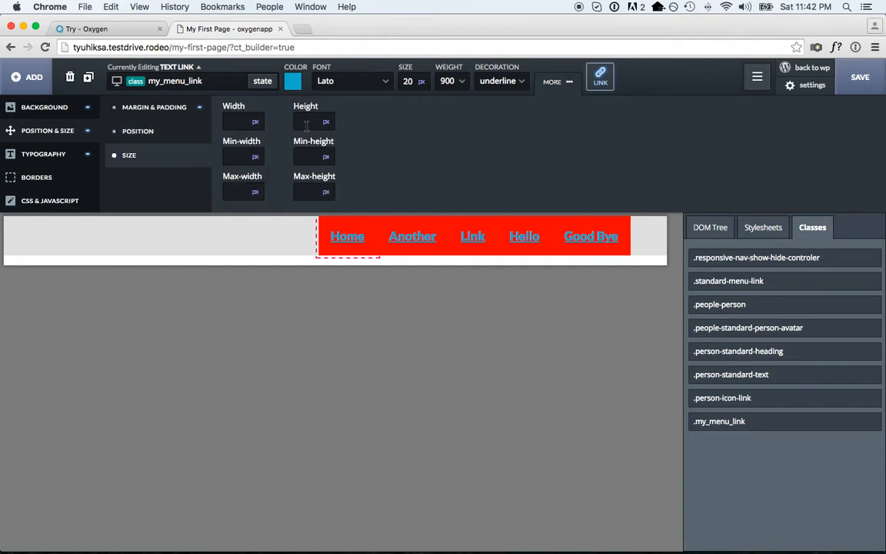
{"action": "type", "text": "300"}
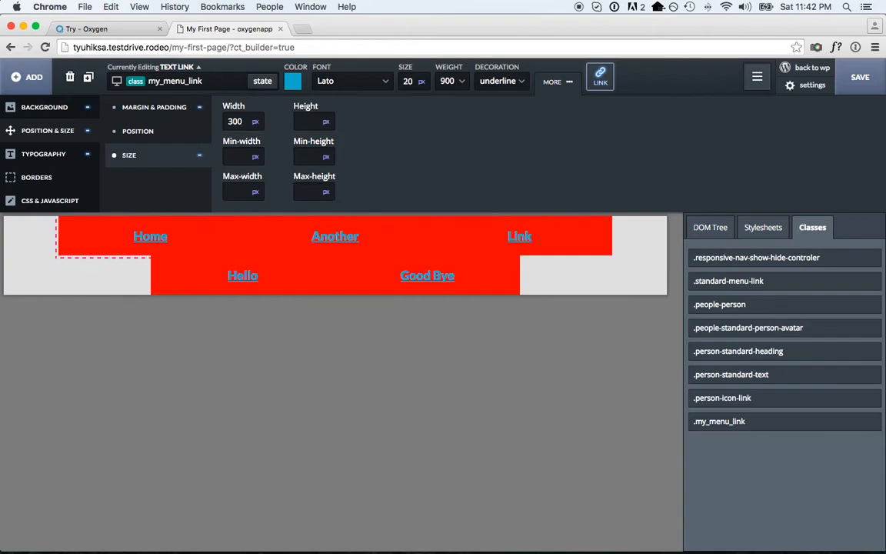
{"action": "key", "text": "BackSpace"}
{"action": "key", "text": "BackSpace"}
{"action": "key", "text": "BackSpace"}
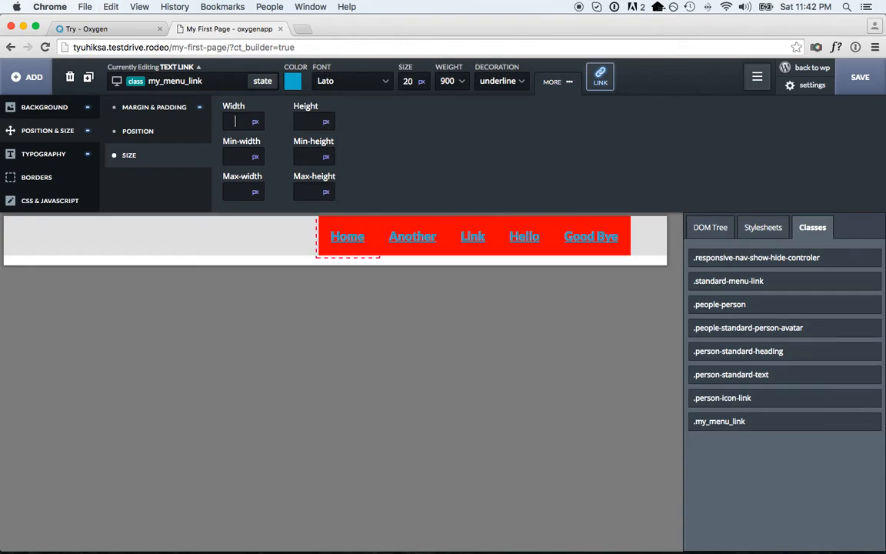
Widen the menu links' letter spacing and give all their sides a solid 1 px black border
{"action": "left_click", "coordinate": [49, 159]}
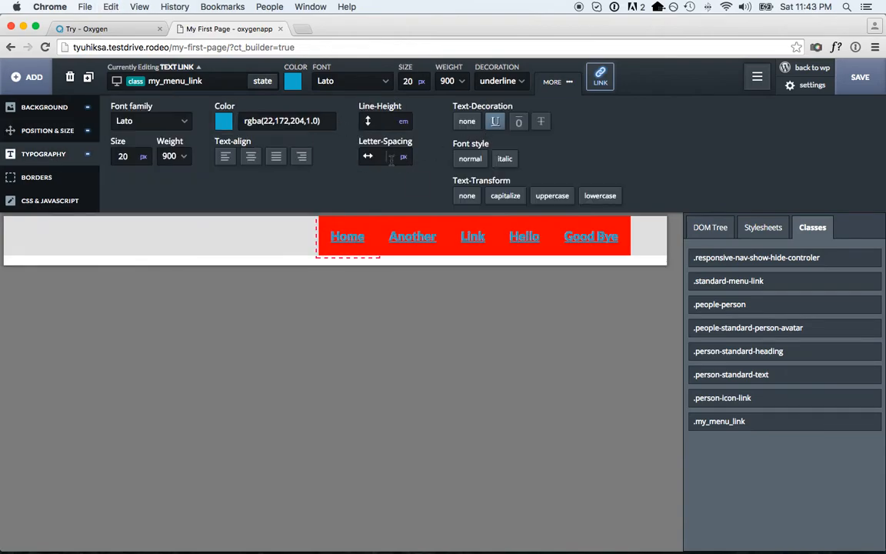
{"action": "left_click", "coordinate": [36, 177]}
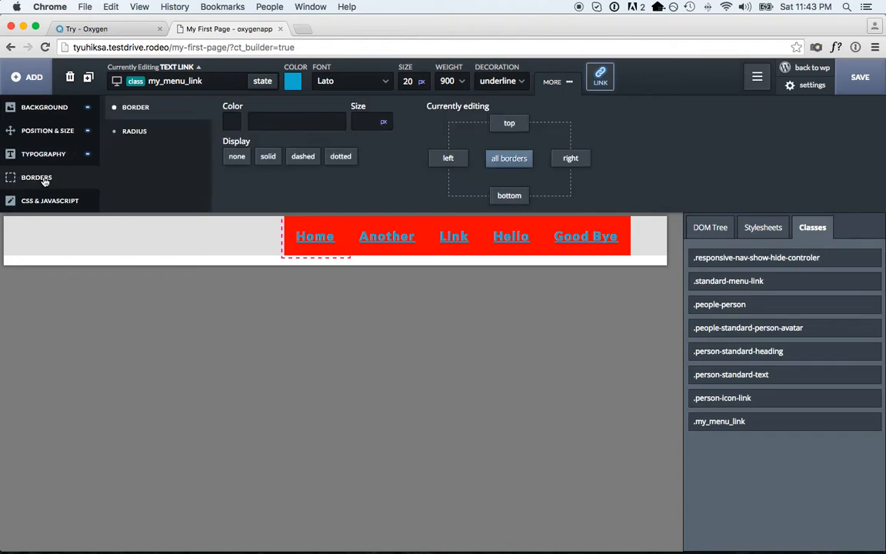
{"action": "left_click", "coordinate": [238, 121]}
{"action": "left_click_drag", "start_coordinate": [253, 175], "coordinate": [198, 250]}
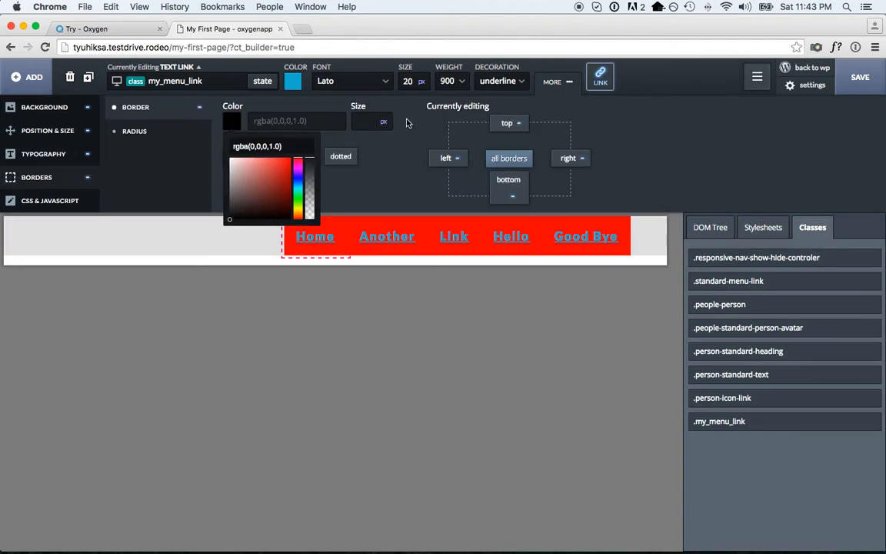
{"action": "left_click", "coordinate": [361, 123]}
{"action": "left_click", "coordinate": [267, 160]}
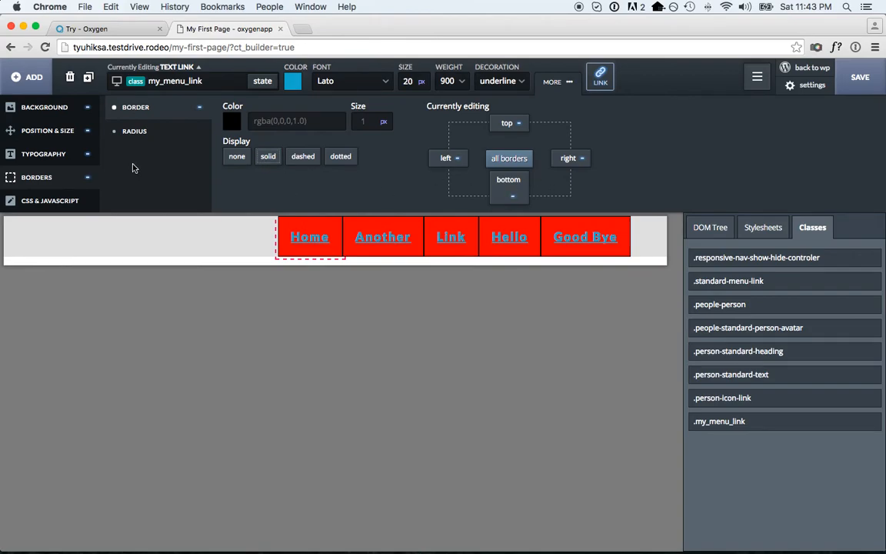
Round all corners of the menu links with a border radius of 10 px
{"action": "left_click", "coordinate": [170, 130]}
{"action": "left_click", "coordinate": [245, 116]}
{"action": "type", "text": "10"}
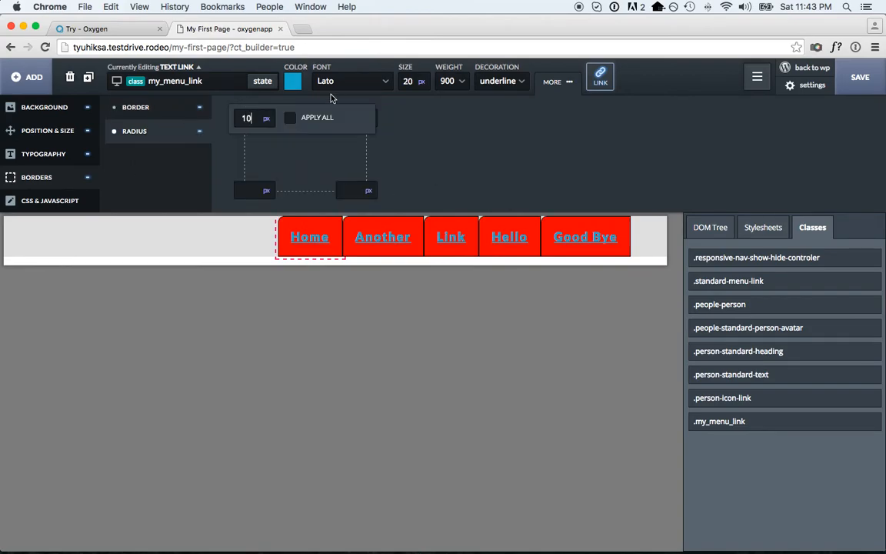
{"action": "left_click", "coordinate": [291, 118]}
Change the my_menu_link class's background color to dark grey and set its left margin to 10 px
{"action": "left_click", "coordinate": [62, 105]}
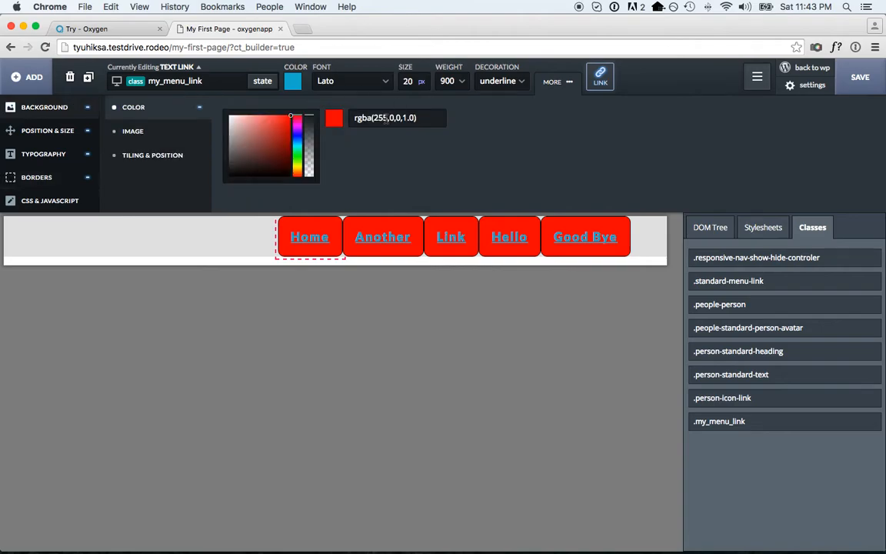
{"action": "mouse_move", "coordinate": [261, 138]}
{"action": "left_mouse_down"}
{"action": "mouse_move", "coordinate": [217, 152]}
{"action": "mouse_move", "coordinate": [221, 159]}
{"action": "left_mouse_up"}
{"action": "left_click", "coordinate": [87, 131]}
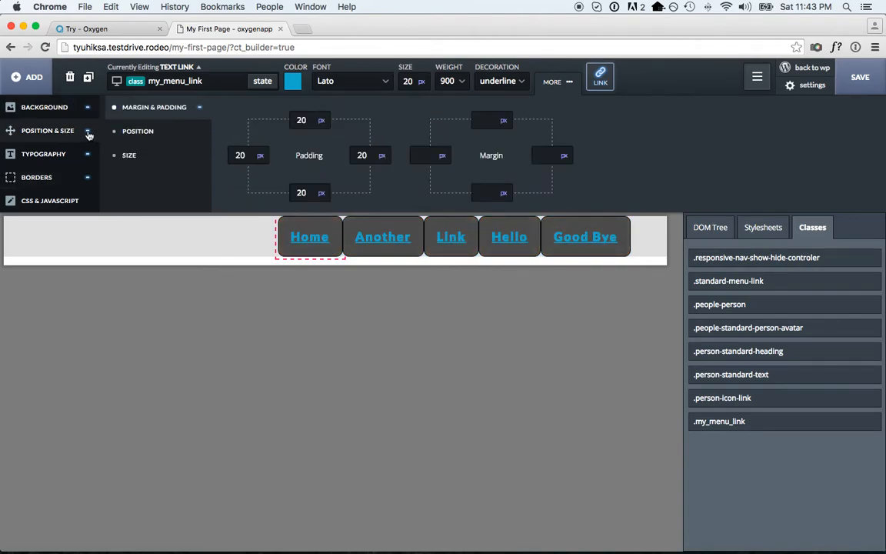
{"action": "left_click", "coordinate": [442, 154]}
{"action": "type", "text": "10"}
{"action": "left_click", "coordinate": [582, 130]}
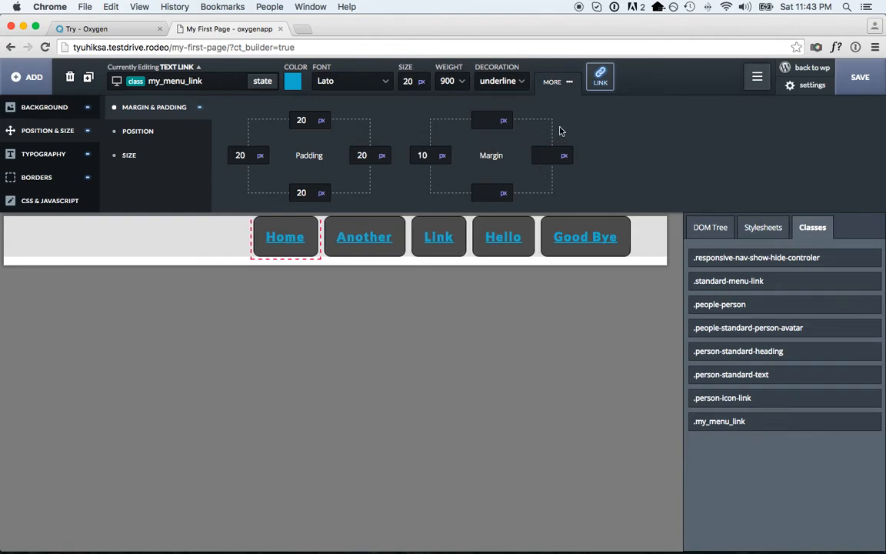
Add the custom CSS "box-shadow: inset 2px 2px 5px rgba(255,255,255,1);" to the my_menu_link class
{"action": "left_click", "coordinate": [68, 200]}
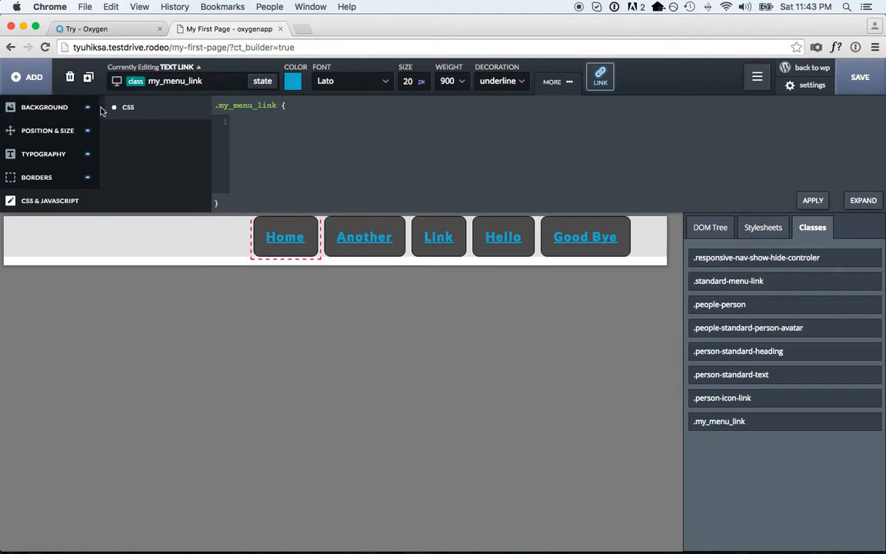
{"action": "left_click", "coordinate": [77, 110]}
{"action": "left_click", "coordinate": [76, 134]}
{"action": "left_click", "coordinate": [73, 156]}
{"action": "left_click", "coordinate": [74, 177]}
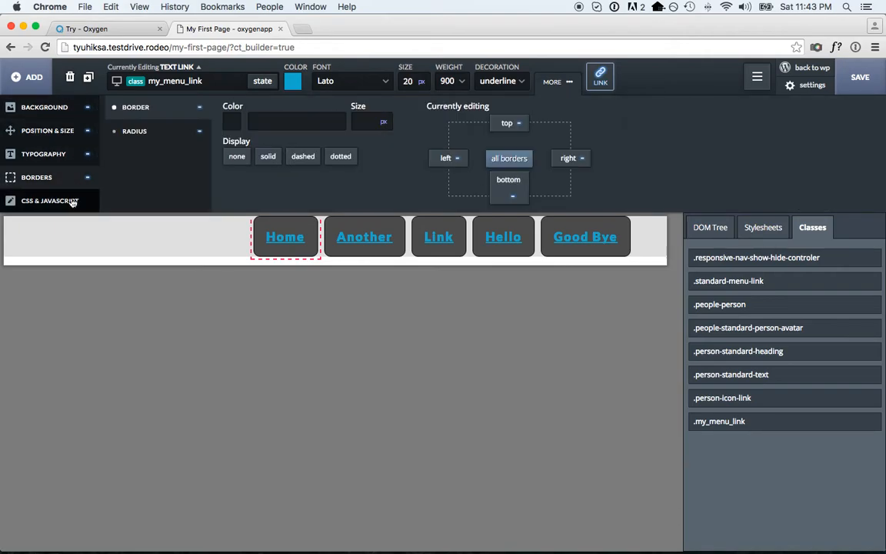
{"action": "left_click", "coordinate": [72, 202]}
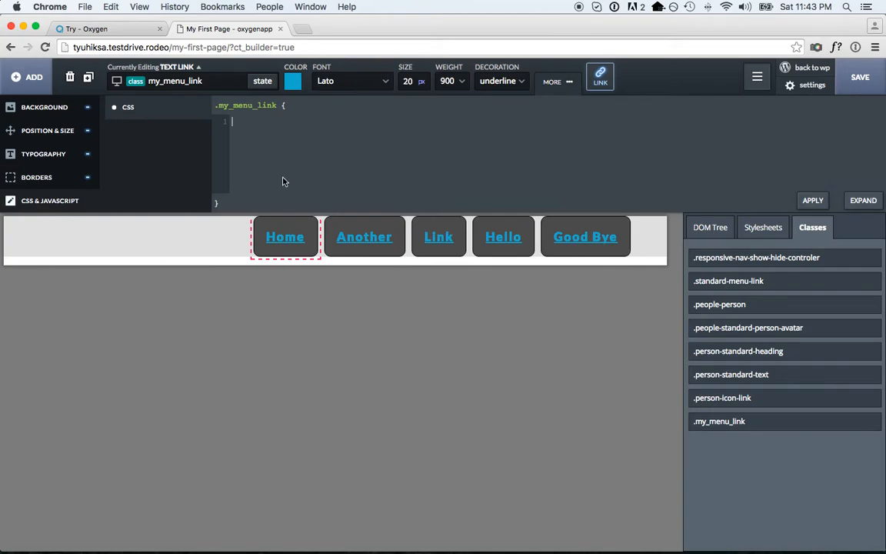
{"action": "type", "text": "box-shadow: inset 2px 2px"}
{"action": "type", "text": "5"}
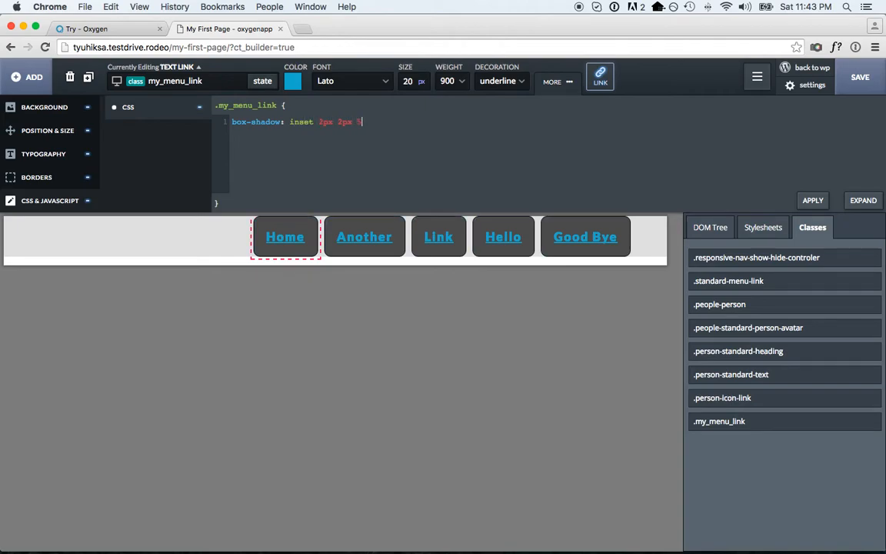
{"action": "type", "text": "px rgba(255,255,255,1);"}
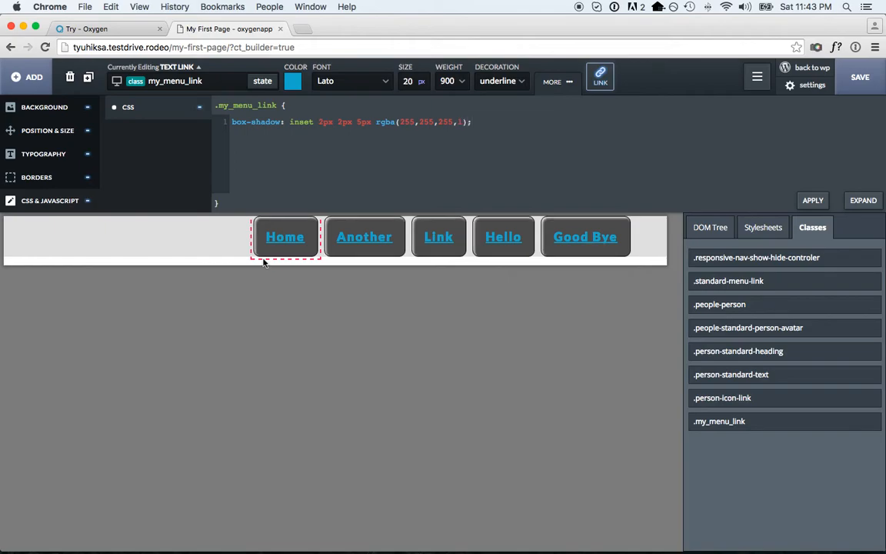
{"action": "left_click", "coordinate": [156, 254]}
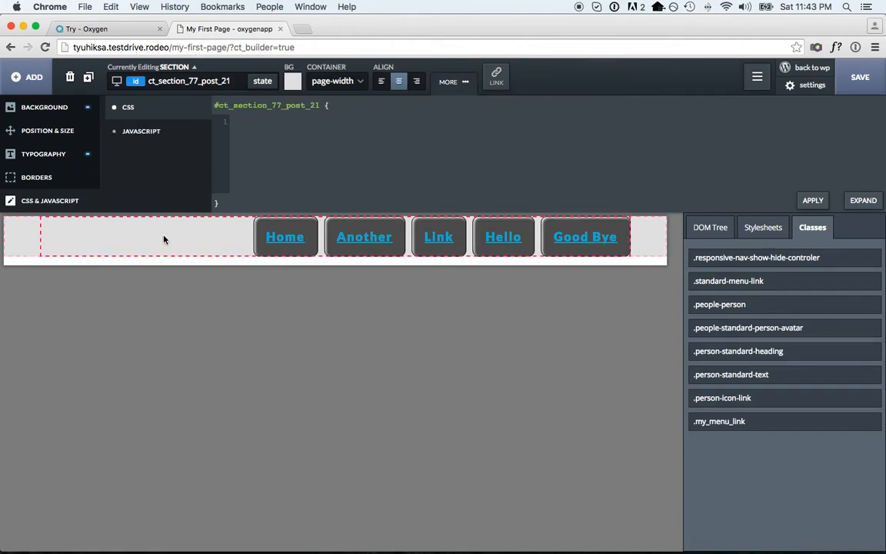
Start a "jQuery(document).ready(function() { });" script in the JavaScript of the Home link's own ID
{"action": "left_click", "coordinate": [315, 233]}
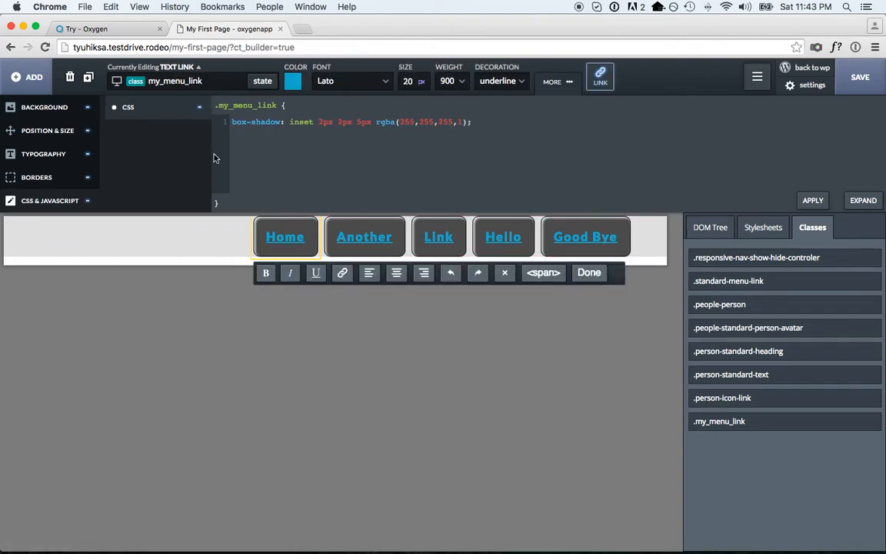
{"action": "left_click", "coordinate": [185, 83]}
{"action": "left_click", "coordinate": [166, 114]}
{"action": "left_click", "coordinate": [157, 132]}
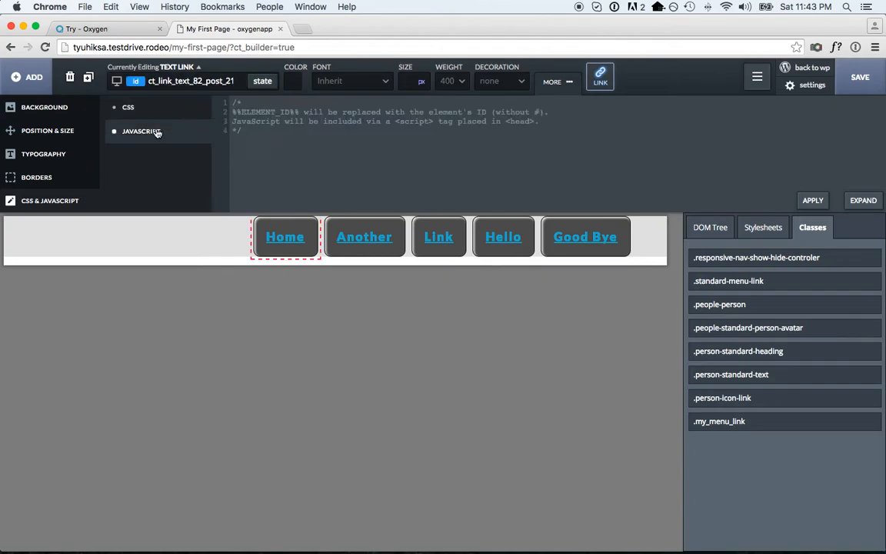
{"action": "key", "text": "Return"}
{"action": "key", "text": "Return"}
{"action": "type", "text": "jQuery(document).ready(functino("}
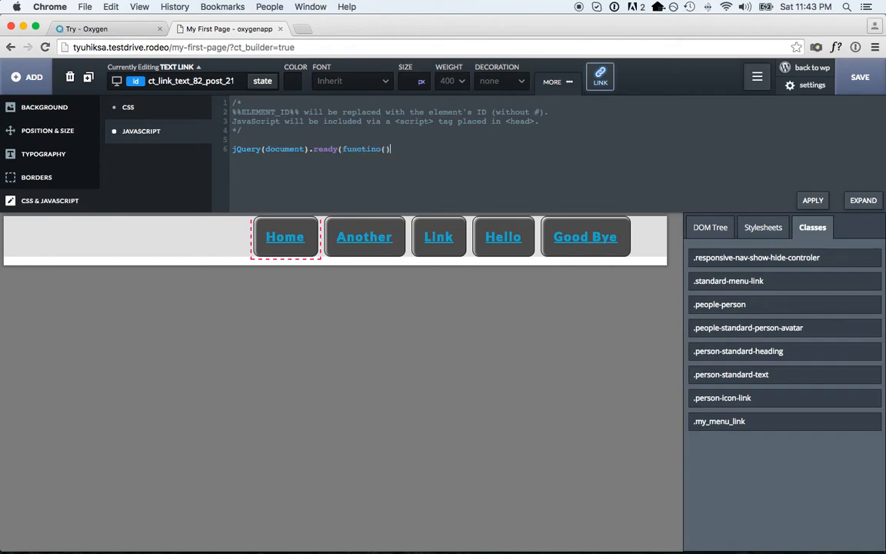
{"action": "key", "text": "BackSpace"}
{"action": "key", "text": "BackSpace"}
{"action": "type", "text": "on()"}
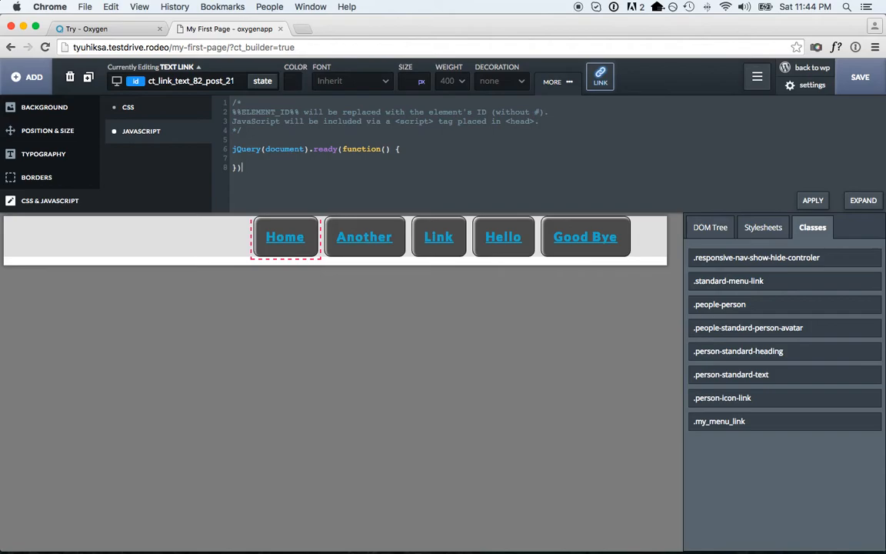
Inside the ready function, begin a click handler with "jQuery('#%%ELEMENT_ID%%').click", reusing the ID placeholder from the comment
{"action": "key", "text": "Return"}
{"action": "type", "text": "jQuery('"}
{"action": "left_click_drag", "start_coordinate": [300, 113], "coordinate": [213, 114]}
{"action": "key", "text": "super+c"}
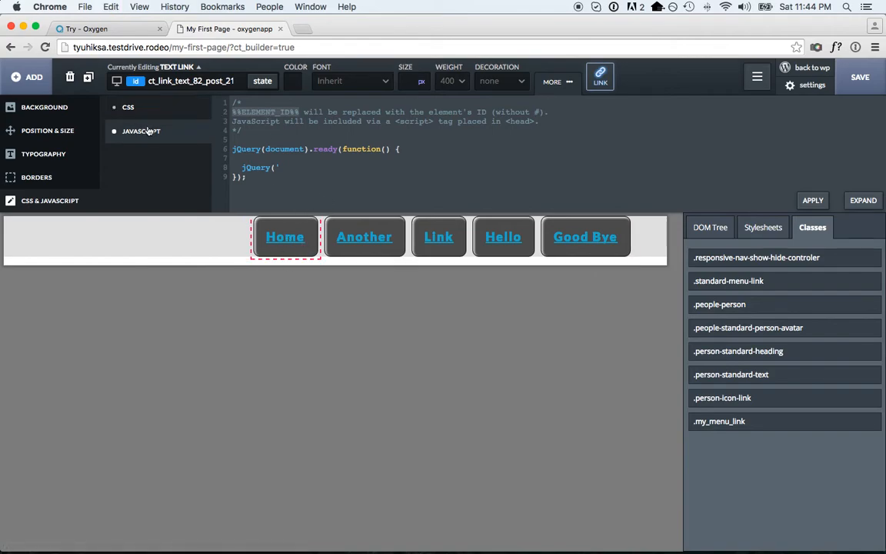
{"action": "left_click", "coordinate": [161, 81]}
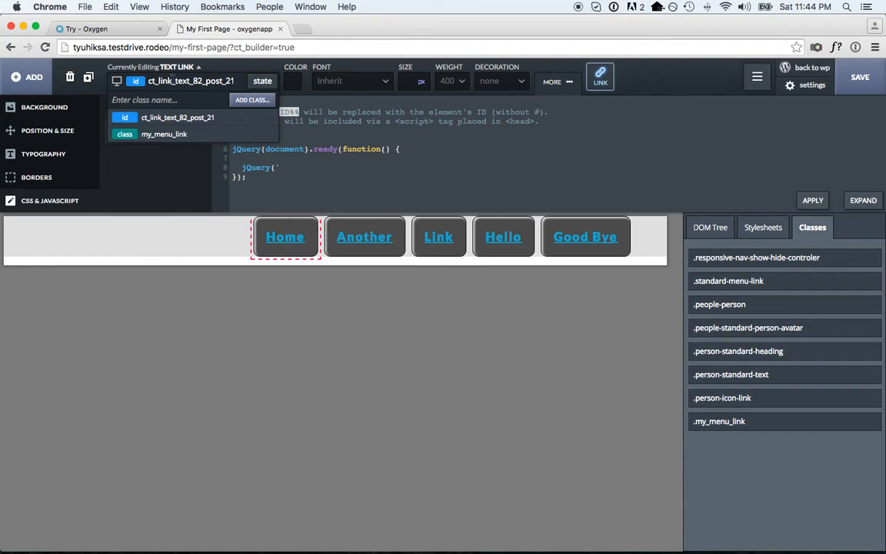
{"action": "double_click", "coordinate": [173, 80]}
{"action": "left_click", "coordinate": [289, 165]}
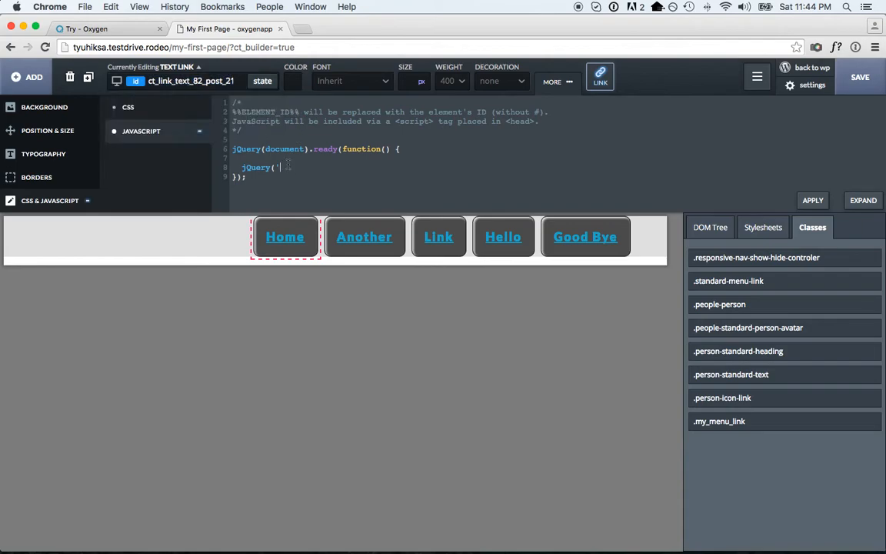
{"action": "type", "text": "#%%ELEMENT_ID%%').click"}
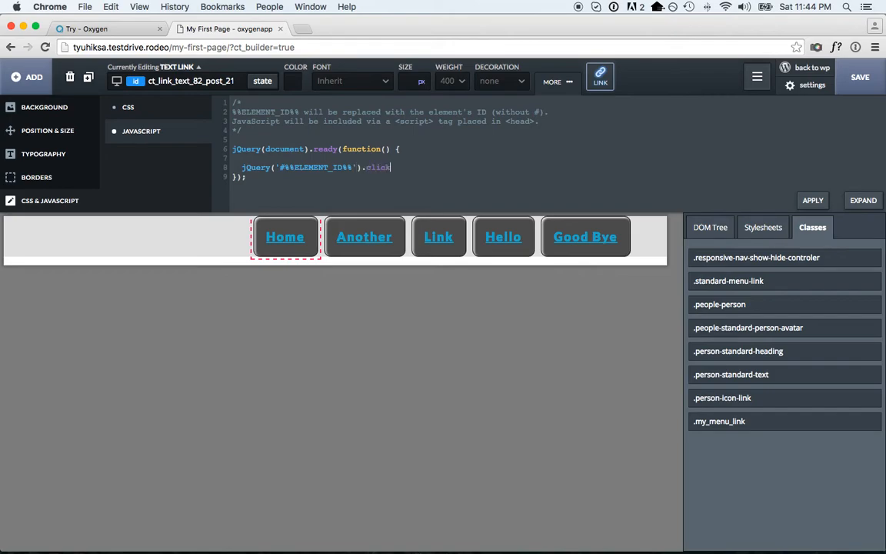
Give the click handler a function containing "alert('hello');"
{"action": "type", "text": "(function() {"}
{"action": "key", "text": "Return"}
{"action": "key", "text": "Return"}
{"action": "key", "text": "Return"}
{"action": "key", "text": "Return"}
{"action": "type", "text": "alert('hello');"}
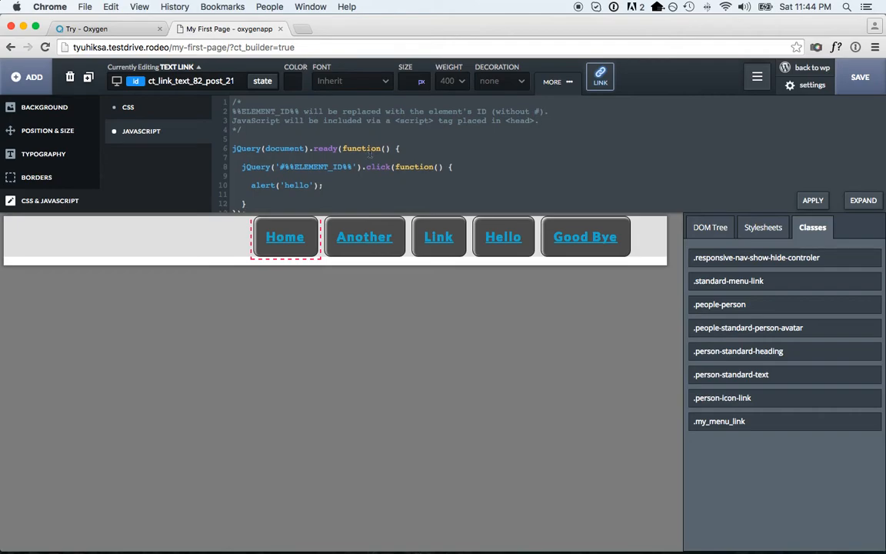
{"action": "scroll", "coordinate": [370, 154], "scroll_direction": "down", "scroll_amount": 1}
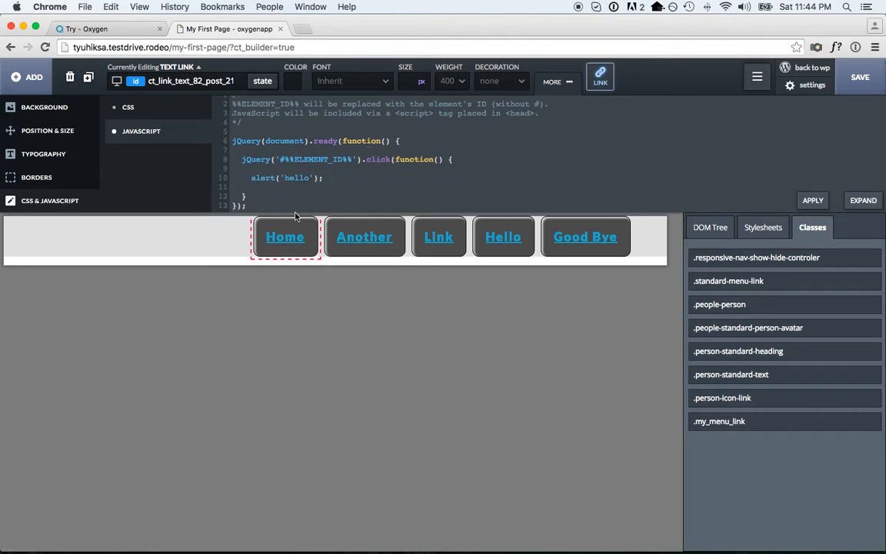
Save the page, open its live version from WordPress, test the Home link and return to the page
{"action": "left_click", "coordinate": [861, 77]}
{"action": "left_click", "coordinate": [817, 71]}
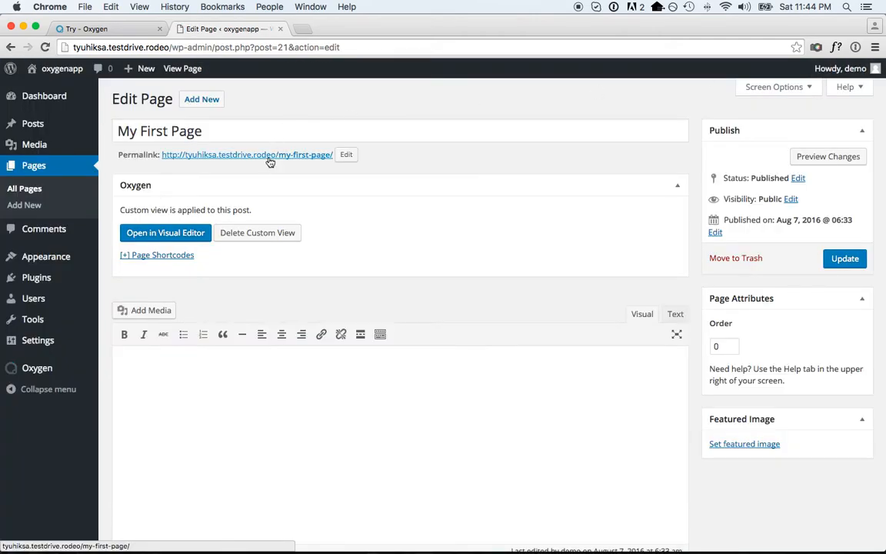
{"action": "left_click", "coordinate": [270, 162]}
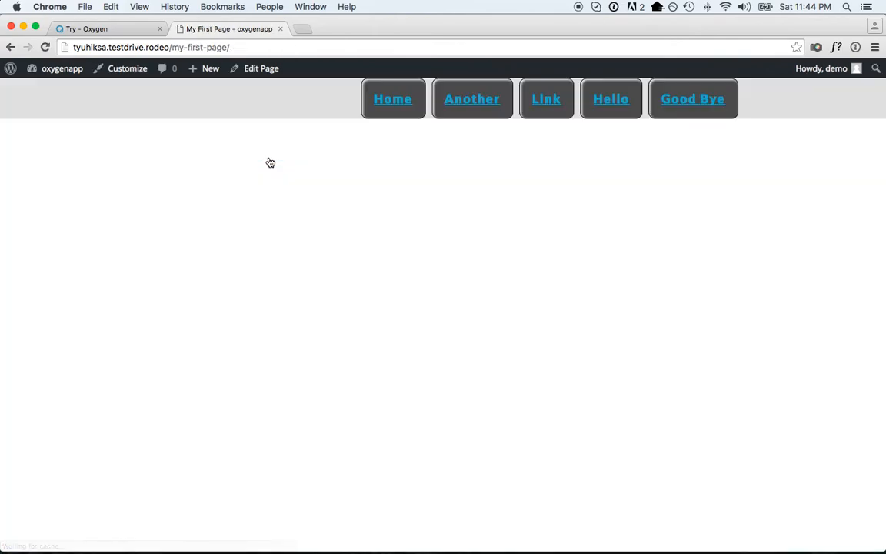
{"action": "left_click", "coordinate": [410, 106]}
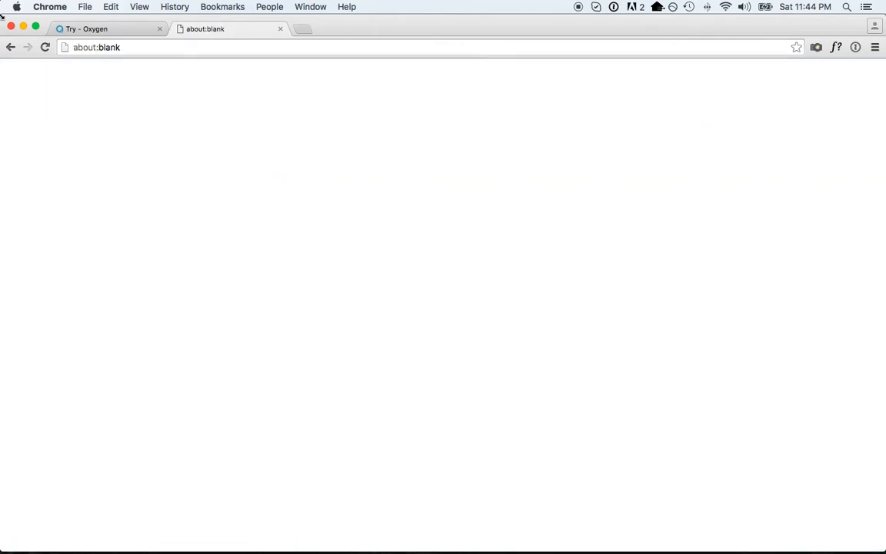
{"action": "left_click", "coordinate": [11, 47]}
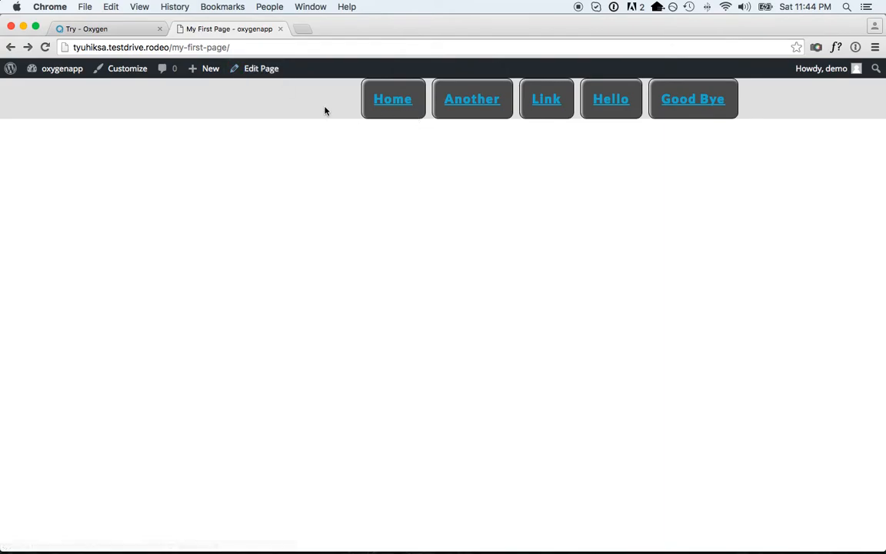
Open My First Page for editing in WordPress and load it in the Oxygen visual editor
{"action": "left_click", "coordinate": [264, 76]}
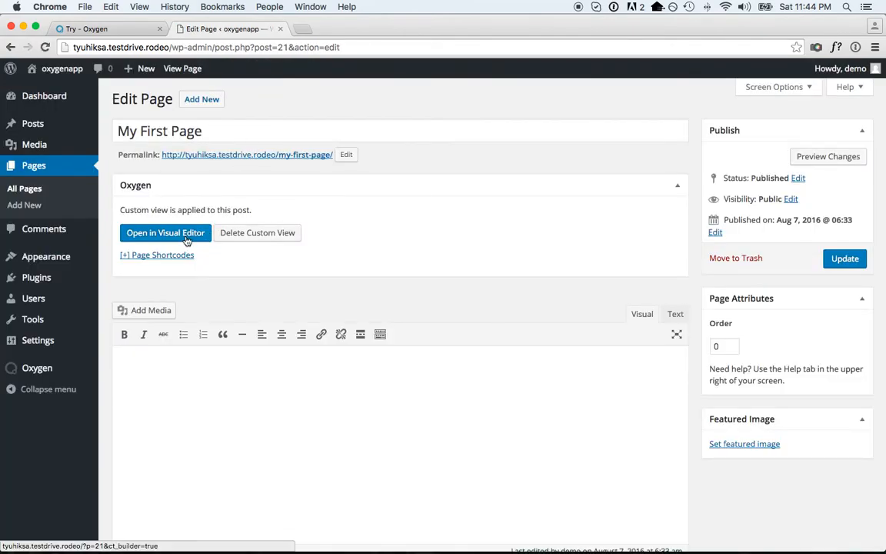
{"action": "double_click", "coordinate": [123, 206]}
{"action": "left_click_drag", "start_coordinate": [123, 206], "coordinate": [186, 206]}
{"action": "left_click", "coordinate": [184, 206]}
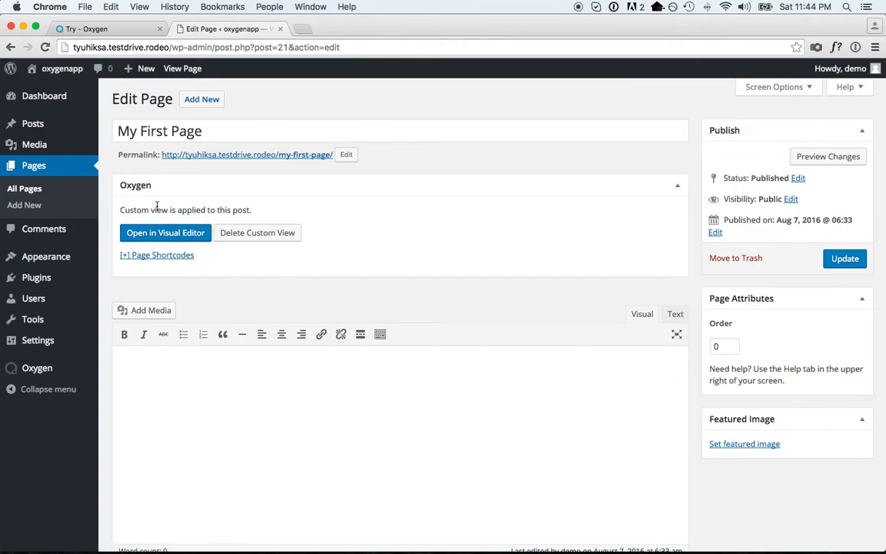
{"action": "left_click", "coordinate": [171, 237]}
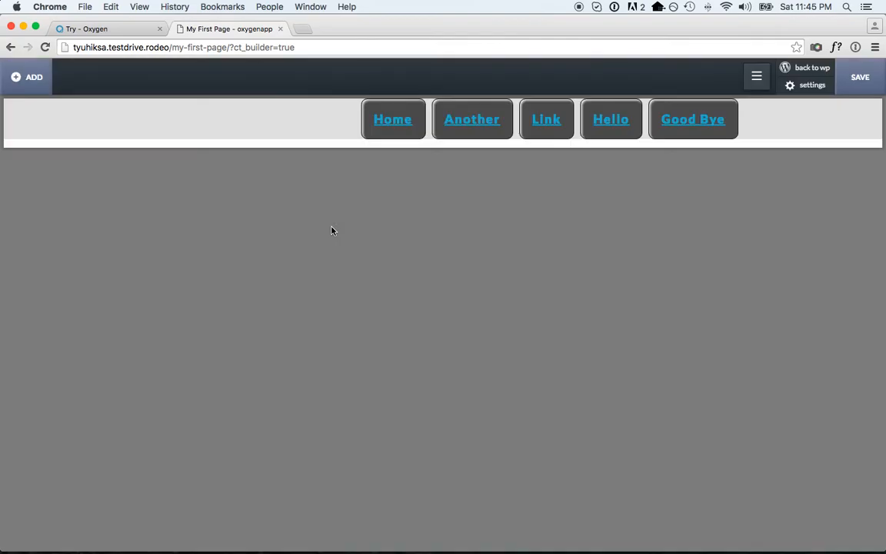
Complete the Home link's click handler in its JavaScript with the missing ");" and apply the code
{"action": "left_click", "coordinate": [407, 126]}
{"action": "left_click", "coordinate": [559, 82]}
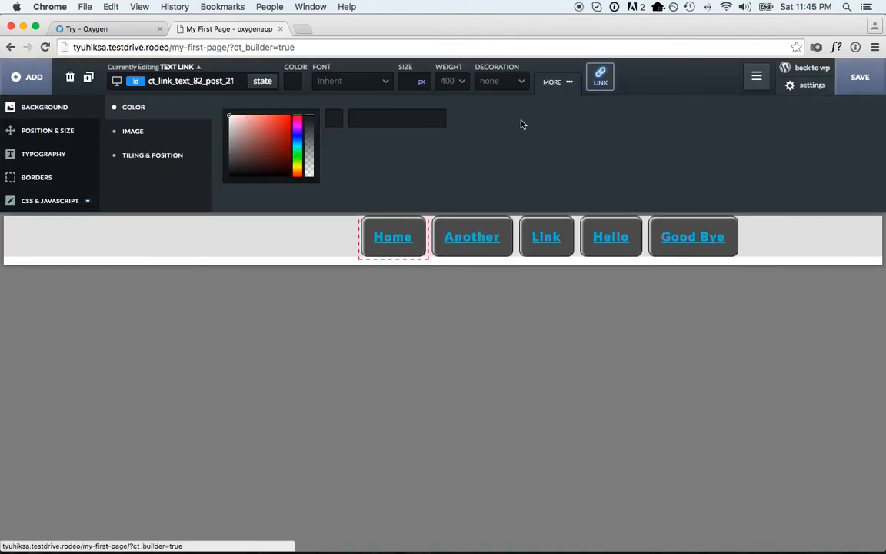
{"action": "left_click", "coordinate": [87, 201]}
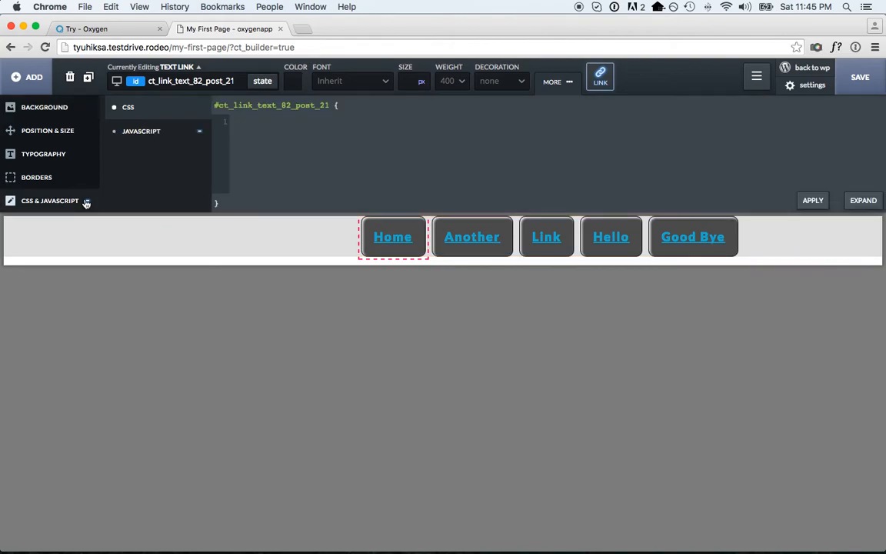
{"action": "left_click", "coordinate": [174, 133]}
{"action": "scroll", "coordinate": [306, 134], "scroll_direction": "down", "scroll_amount": 1}
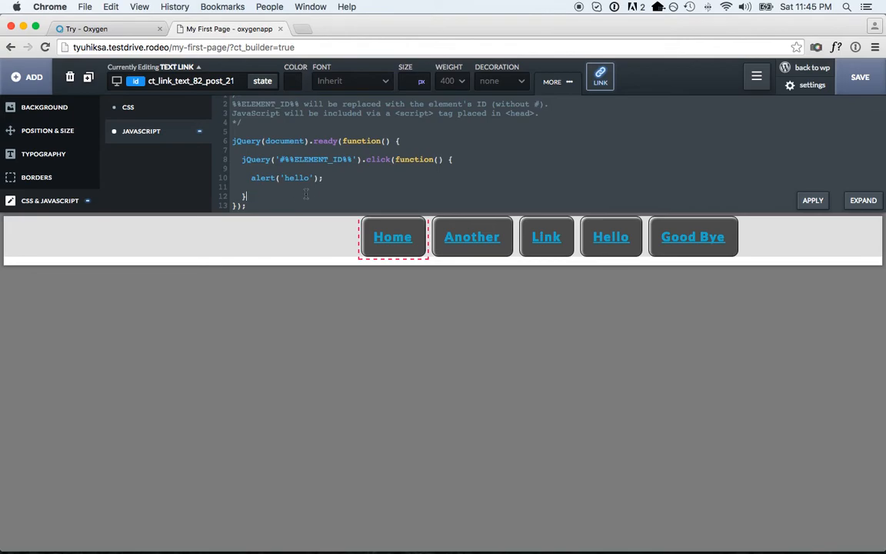
{"action": "type", "text": ");"}
{"action": "left_click", "coordinate": [815, 205]}
Delete the section holding the menu links and save the page
{"action": "left_click", "coordinate": [144, 227]}
{"action": "left_click", "coordinate": [68, 78]}
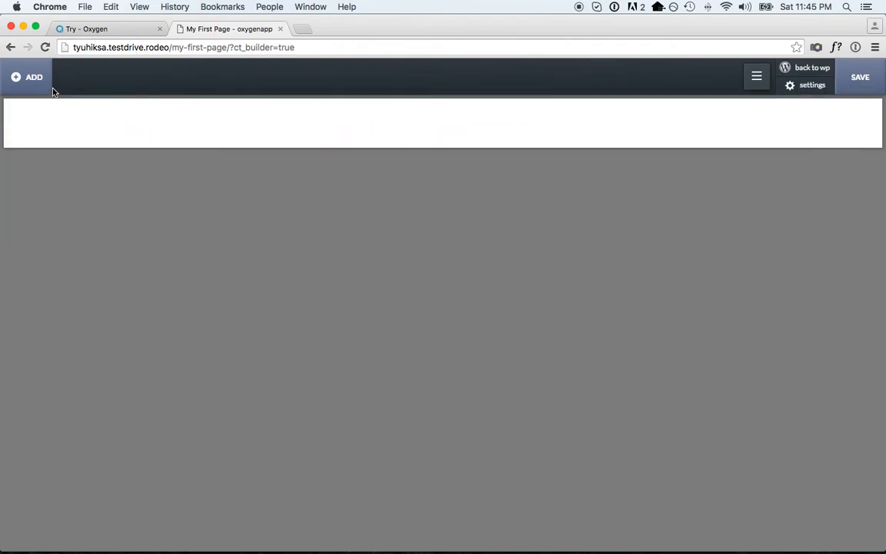
{"action": "left_click", "coordinate": [860, 77]}
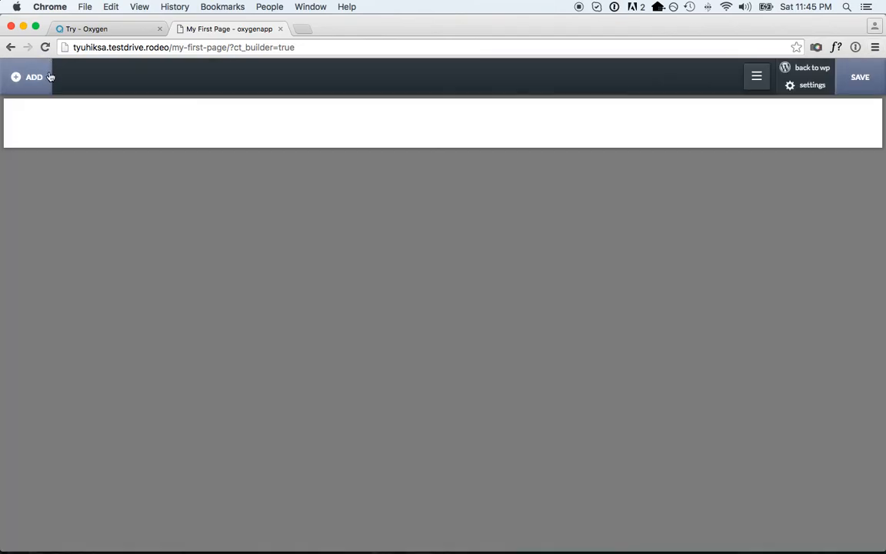
Add a new section and set its top and bottom container padding to 25 px
{"action": "left_click", "coordinate": [48, 77]}
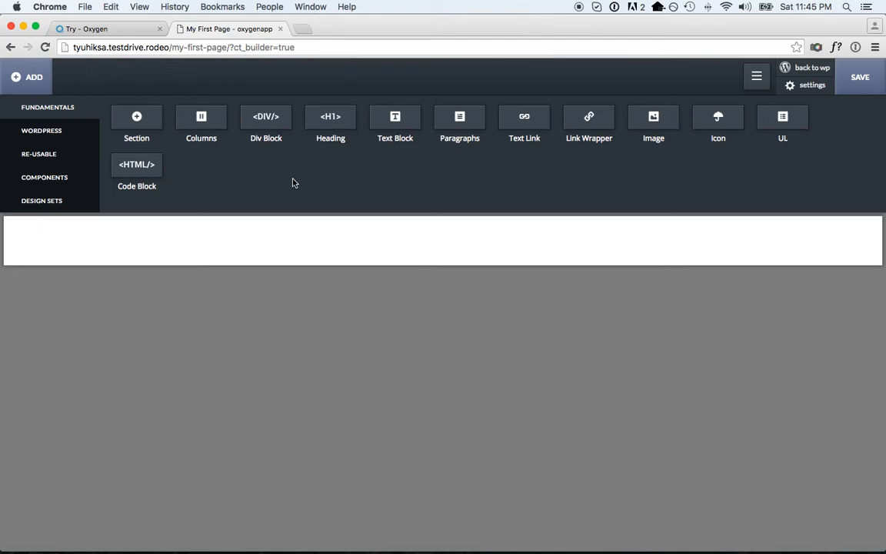
{"action": "left_click", "coordinate": [153, 121]}
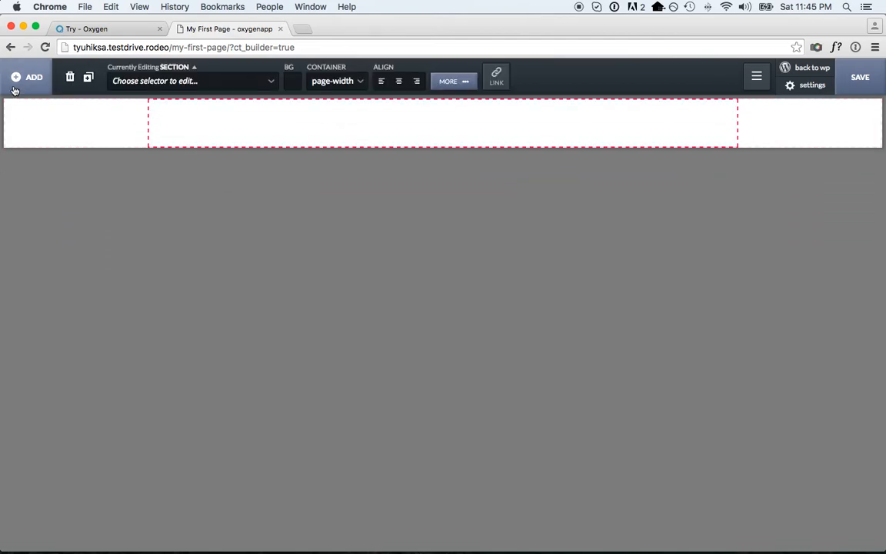
{"action": "left_click", "coordinate": [454, 81]}
{"action": "left_click", "coordinate": [31, 131]}
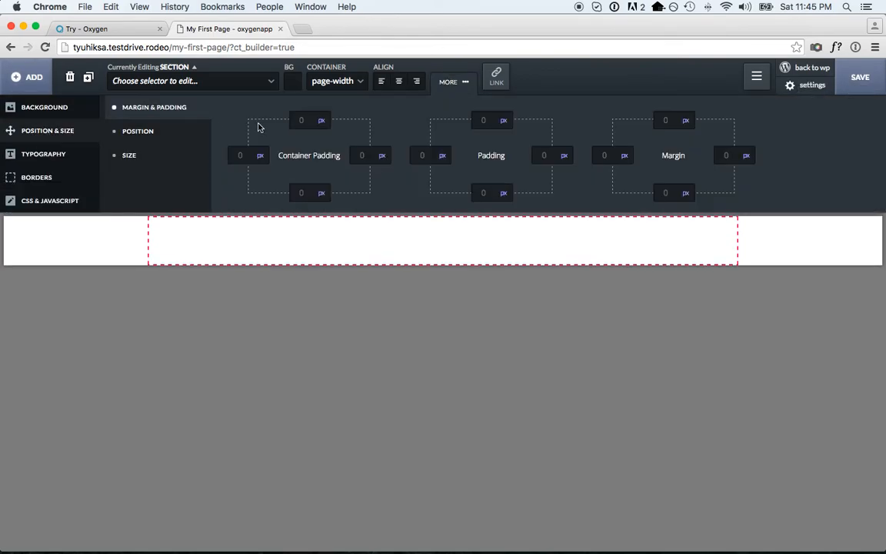
{"action": "left_click", "coordinate": [301, 120]}
{"action": "type", "text": "25"}
{"action": "left_click", "coordinate": [301, 192]}
{"action": "type", "text": "25"}
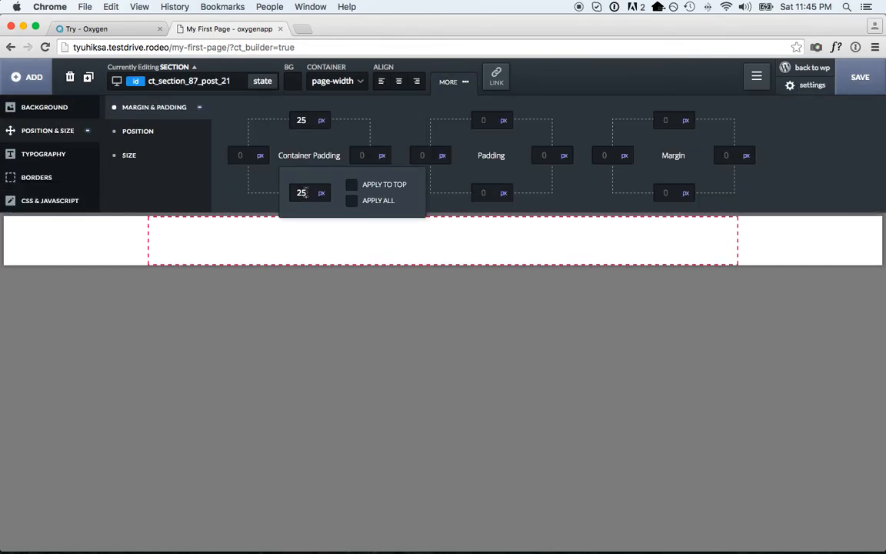
Add a div block inside the new section and float it right
{"action": "left_click", "coordinate": [40, 80]}
{"action": "left_click", "coordinate": [263, 115]}
{"action": "left_click", "coordinate": [312, 84]}
{"action": "left_click", "coordinate": [307, 148]}
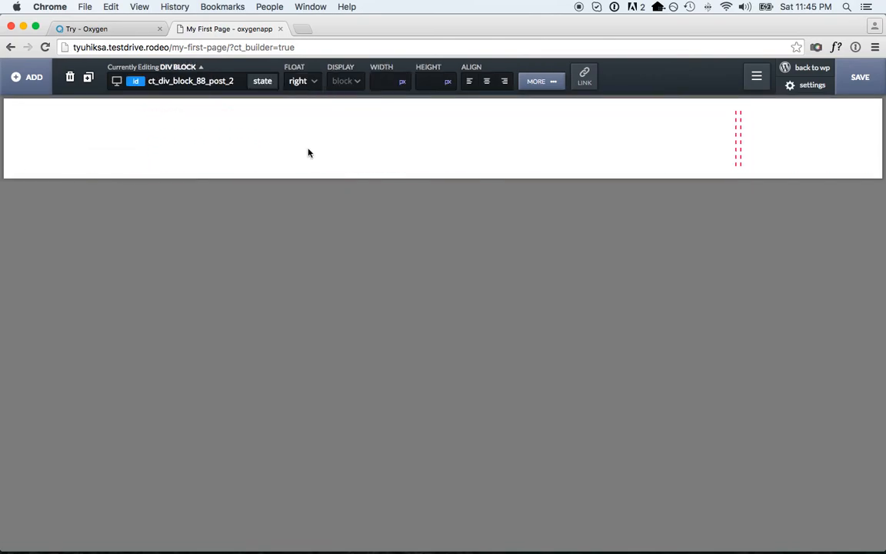
{"action": "left_click", "coordinate": [531, 83]}
Add a text link inside the div block and assign it a new class named my_link
{"action": "left_click", "coordinate": [31, 78]}
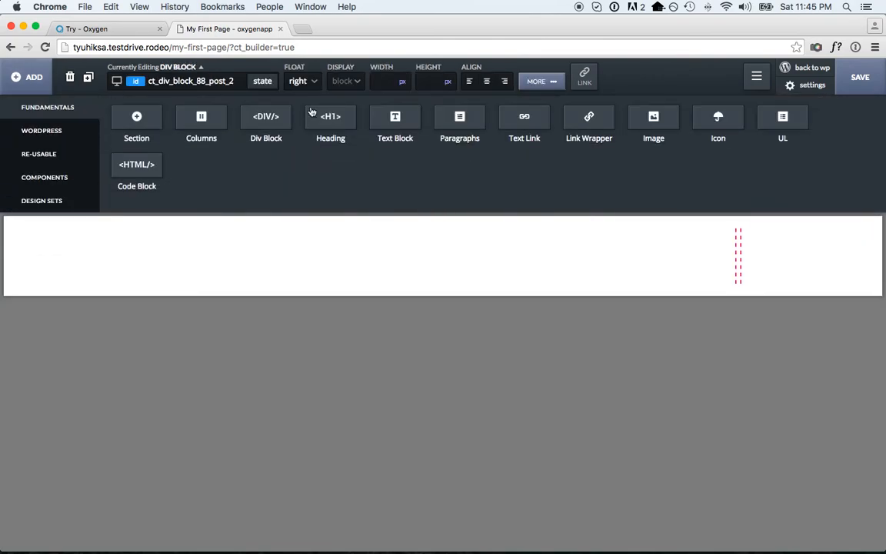
{"action": "left_click", "coordinate": [529, 121]}
{"action": "left_click", "coordinate": [183, 82]}
{"action": "type", "text": "my_link"}
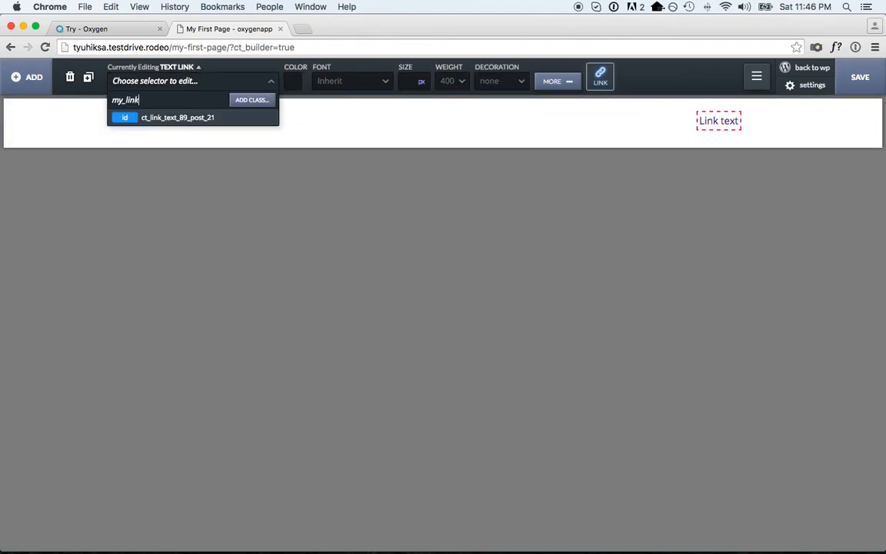
{"action": "left_click", "coordinate": [229, 99]}
Set the my_link class's text color to the blue rgba(30,137,214,1.0)
{"action": "left_click", "coordinate": [293, 81]}
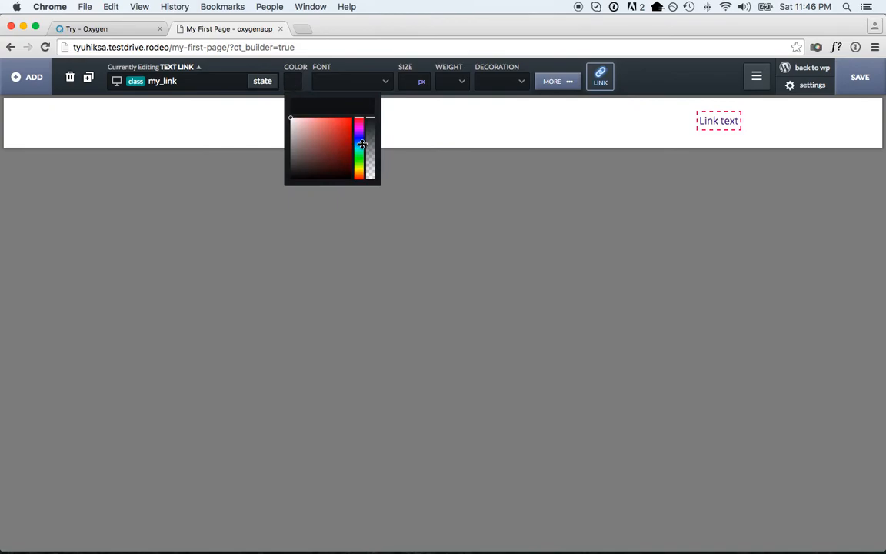
{"action": "left_click", "coordinate": [362, 144]}
{"action": "left_click_drag", "start_coordinate": [343, 136], "coordinate": [344, 128]}
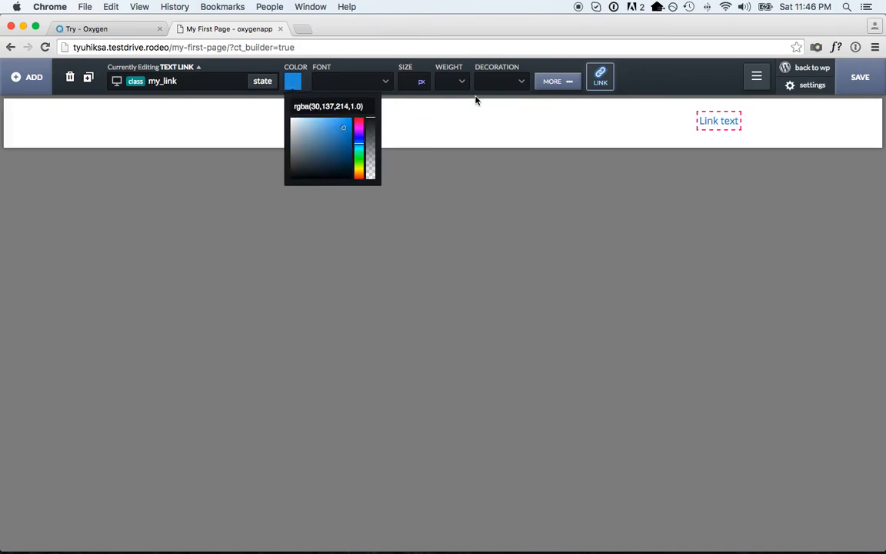
Duplicate the text link three times and set the my_link class's left margin to 30 px
{"action": "left_click", "coordinate": [88, 77]}
{"action": "left_click", "coordinate": [88, 77]}
{"action": "left_click", "coordinate": [88, 77]}
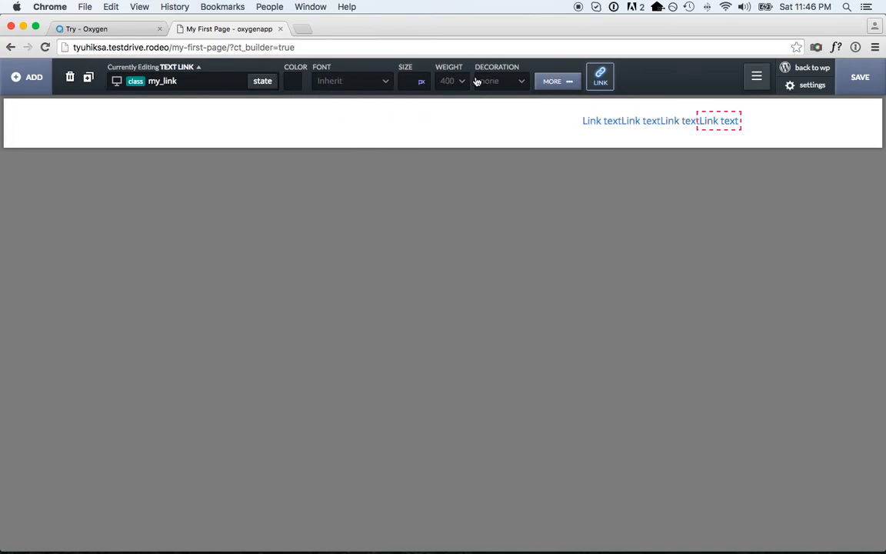
{"action": "left_click", "coordinate": [559, 82]}
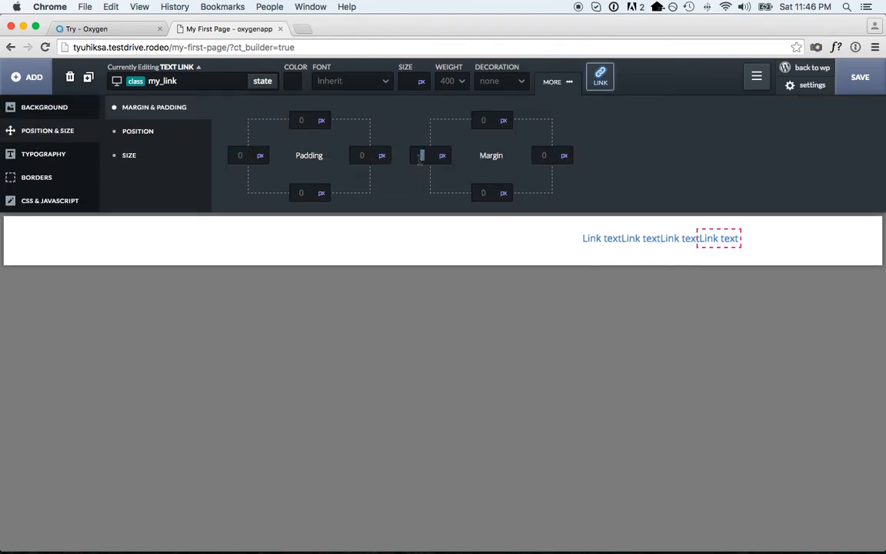
{"action": "type", "text": "30"}
Rename the four text links, in order, as Home, About, Features and More
{"action": "double_click", "coordinate": [553, 238]}
{"action": "type", "text": "Home"}
{"action": "left_click", "coordinate": [604, 238]}
{"action": "double_click", "coordinate": [604, 239]}
{"action": "type", "text": "About"}
{"action": "double_click", "coordinate": [662, 239]}
{"action": "type", "text": "Features"}
{"action": "double_click", "coordinate": [715, 237]}
{"action": "type", "text": "More"}
{"action": "left_click", "coordinate": [593, 242]}
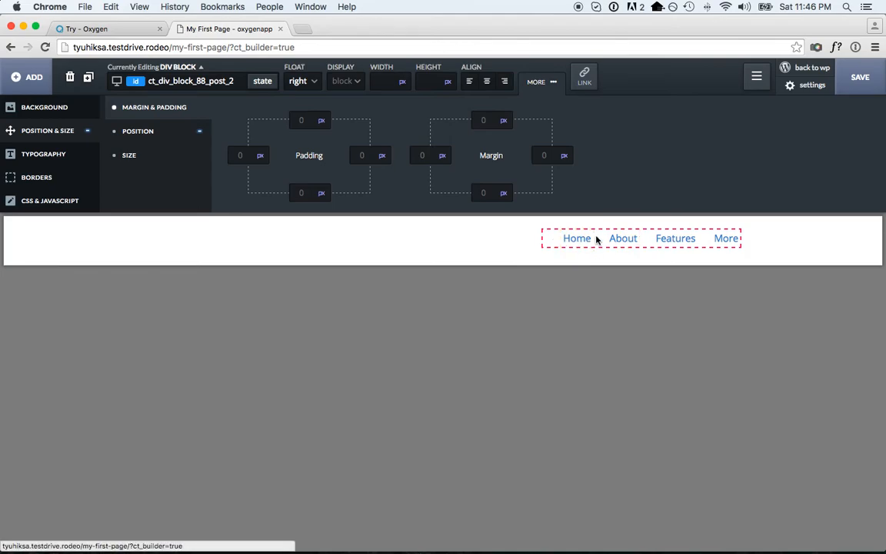
For screens less than 992px, set the my_link class's font size to 13 px
{"action": "left_click", "coordinate": [117, 82]}
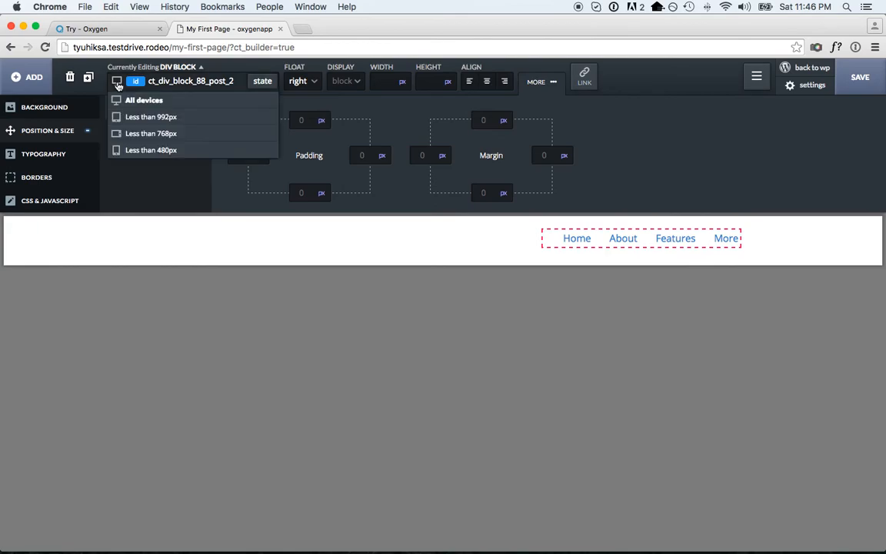
{"action": "left_click", "coordinate": [138, 120]}
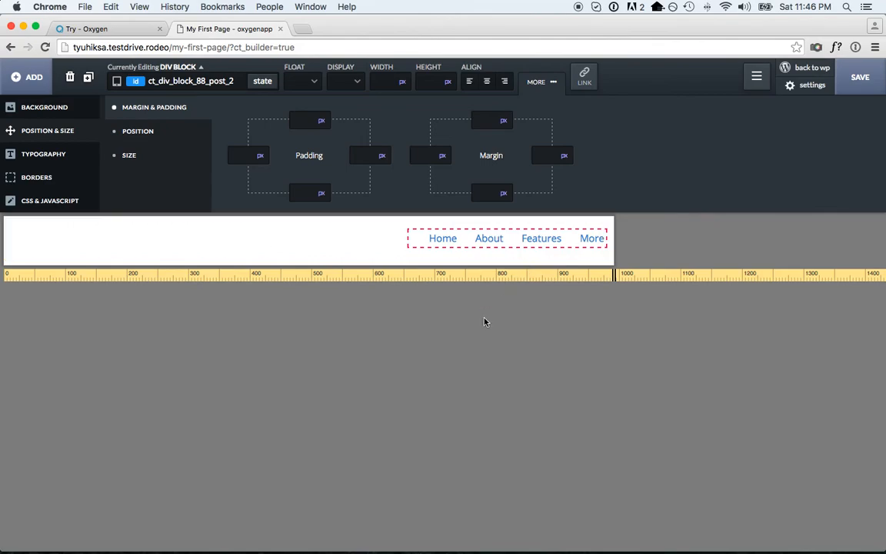
{"action": "left_click", "coordinate": [444, 241]}
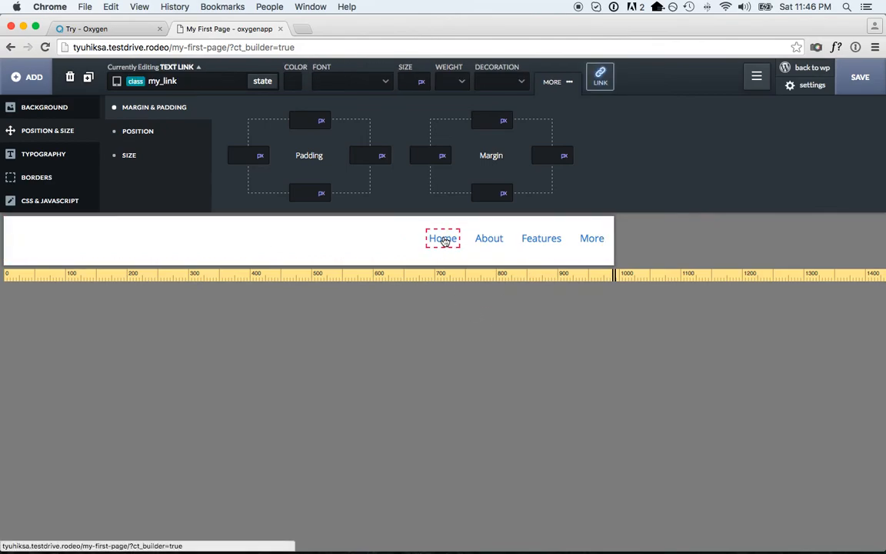
{"action": "left_click", "coordinate": [409, 82]}
{"action": "type", "text": "14"}
{"action": "key", "text": "BackSpace"}
{"action": "type", "text": "3"}
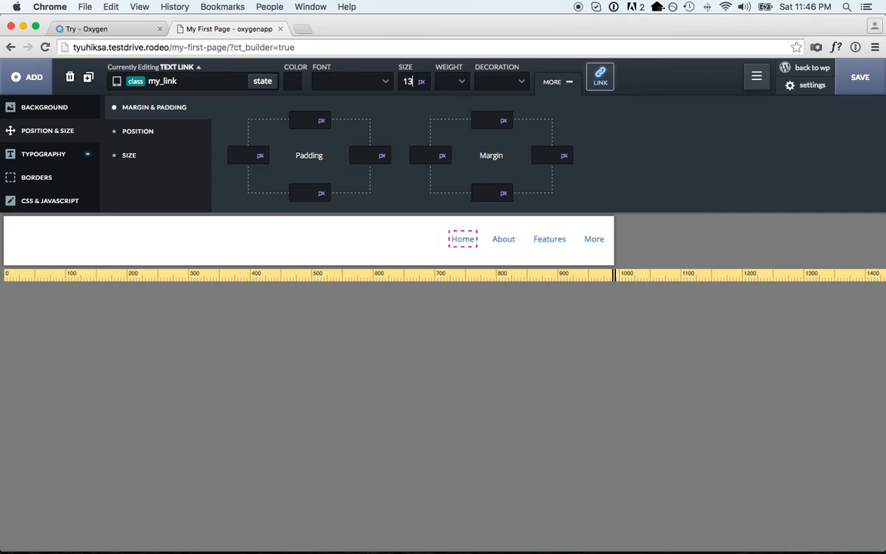
Set the my_link class's left margin to 20 px for screens less than 992px
{"action": "left_click", "coordinate": [503, 240]}
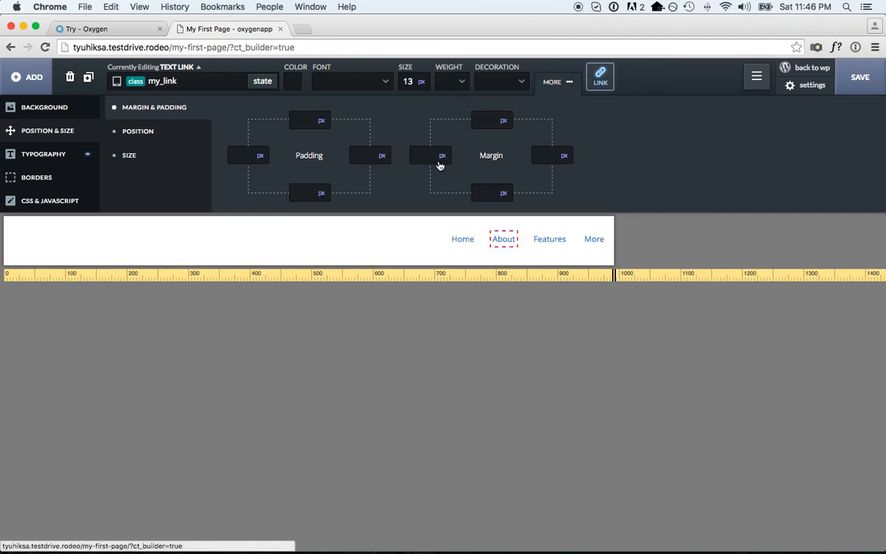
{"action": "left_click", "coordinate": [433, 157]}
{"action": "type", "text": "20"}
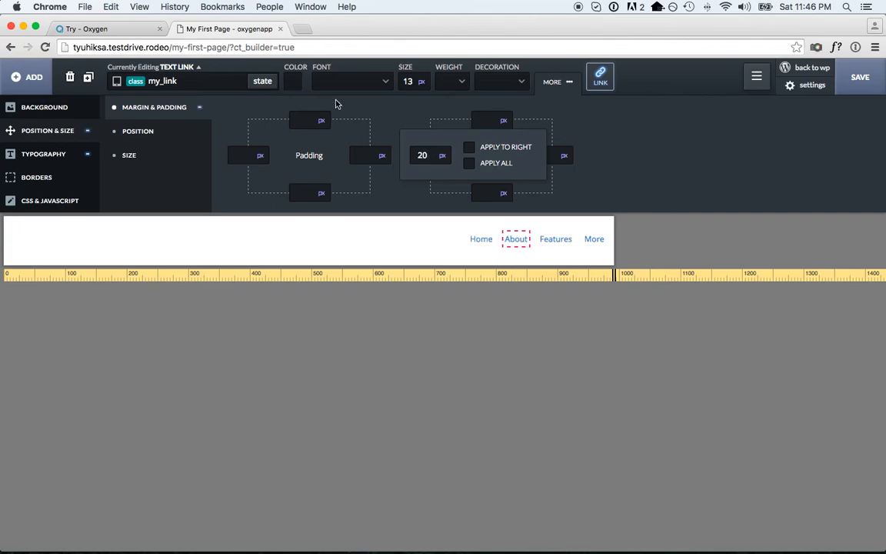
For screens less than 768px, set the links' div block to no float and center alignment
{"action": "left_click", "coordinate": [116, 82]}
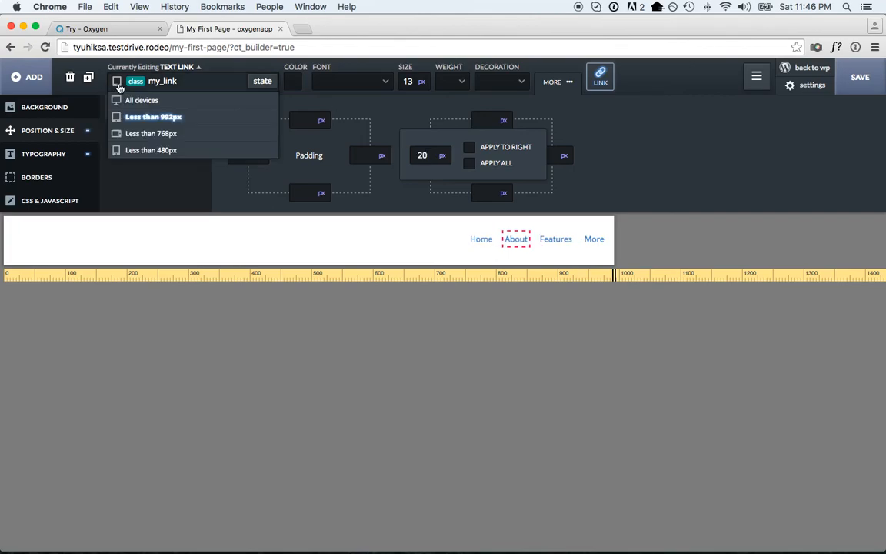
{"action": "left_click", "coordinate": [139, 134]}
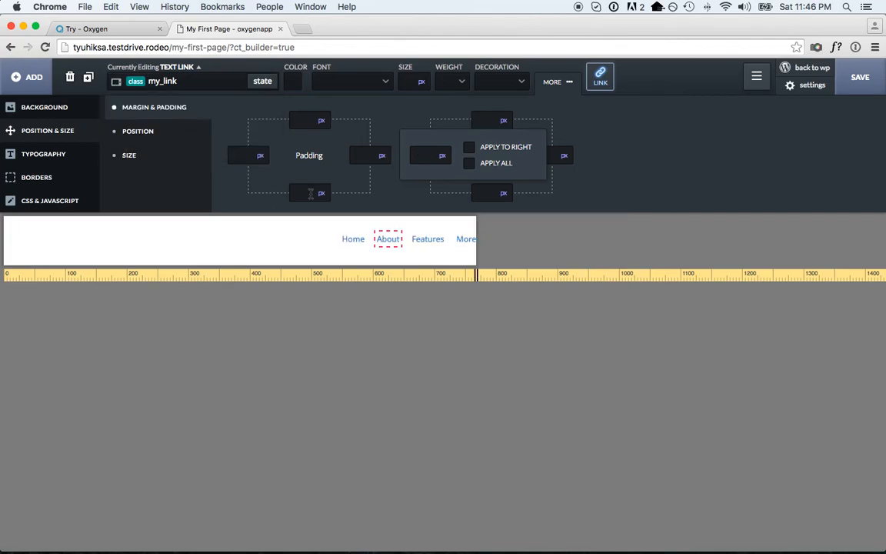
{"action": "left_click", "coordinate": [199, 70]}
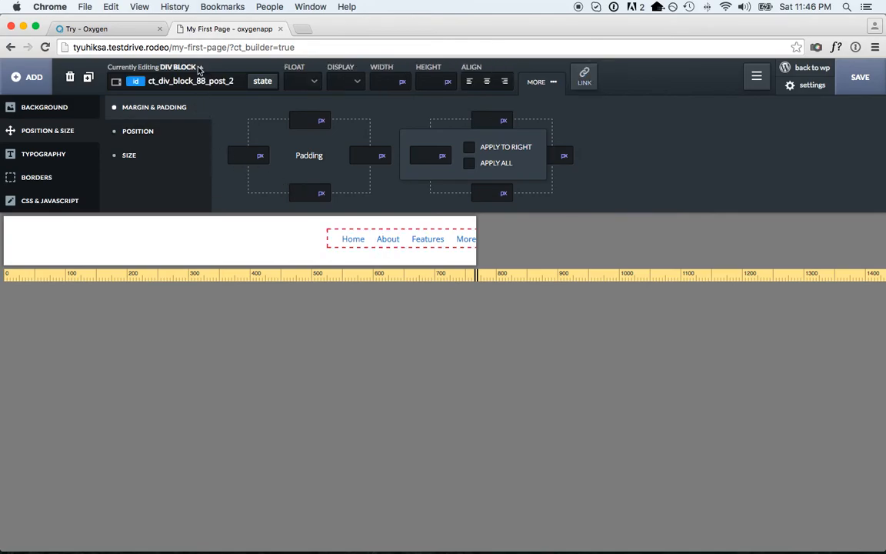
{"action": "left_click", "coordinate": [757, 76]}
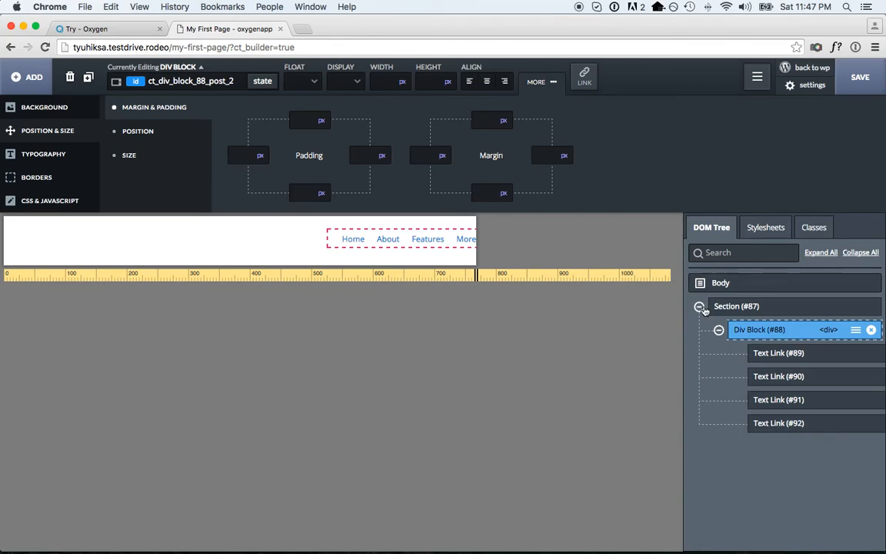
{"action": "left_click", "coordinate": [164, 133]}
{"action": "left_click", "coordinate": [237, 159]}
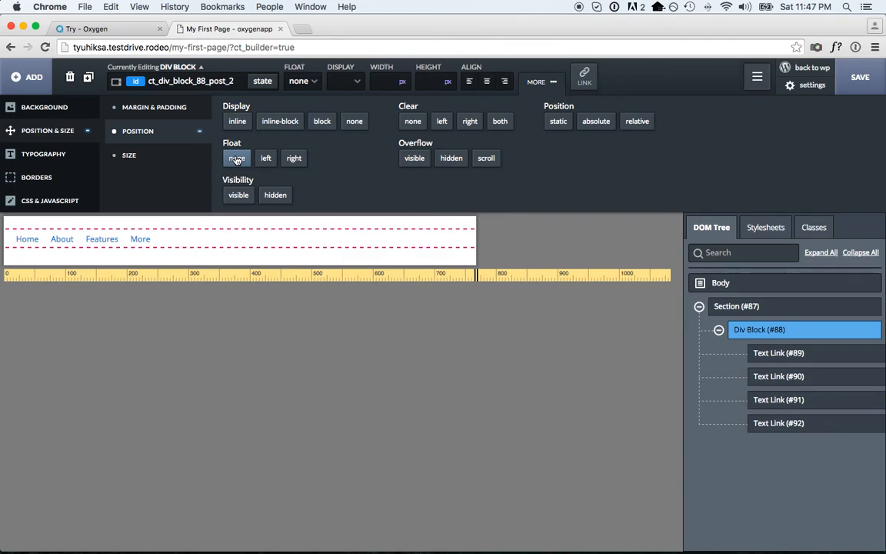
{"action": "left_click", "coordinate": [487, 82]}
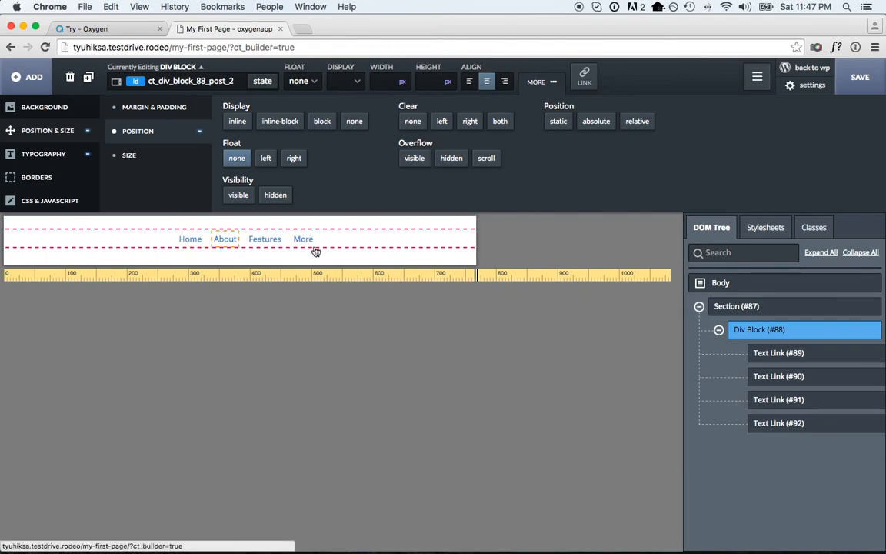
For screens less than 480px, give the my_link class a width of 100% and block display
{"action": "left_click", "coordinate": [116, 83]}
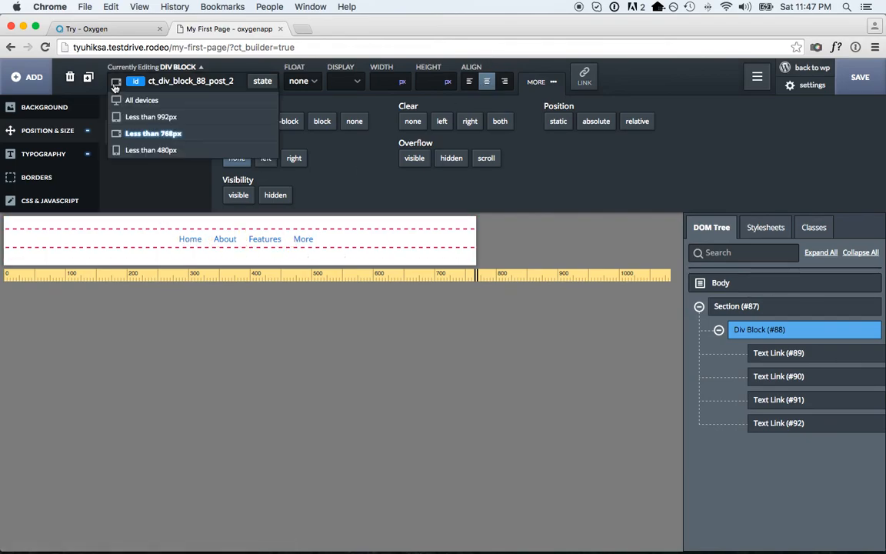
{"action": "left_click", "coordinate": [166, 151]}
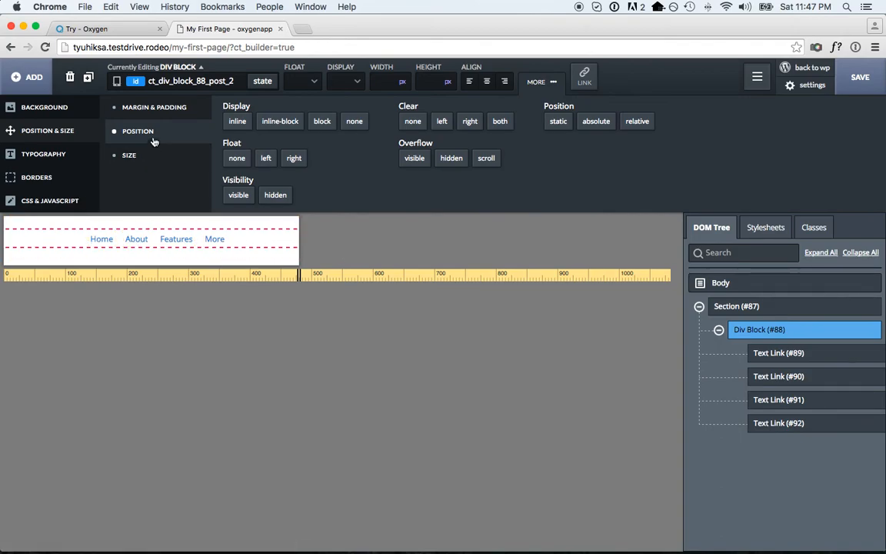
{"action": "left_click", "coordinate": [100, 239]}
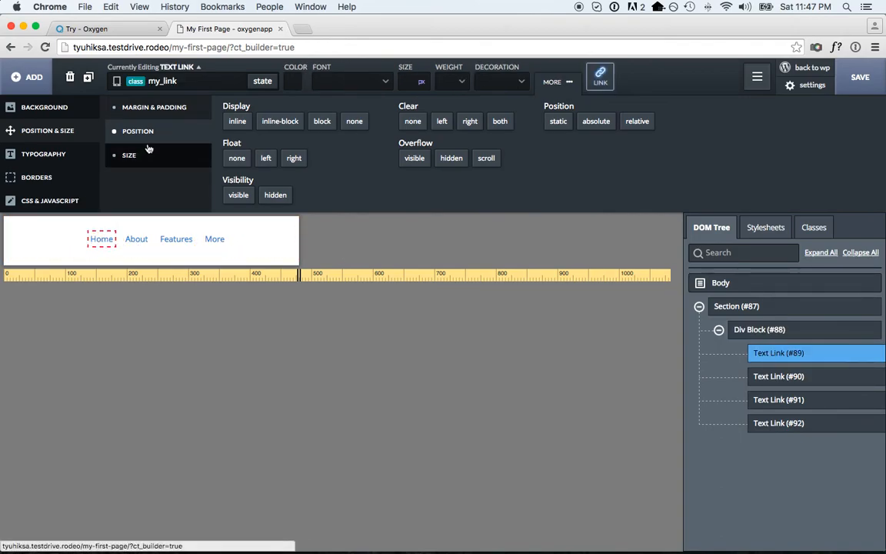
{"action": "left_click", "coordinate": [117, 82]}
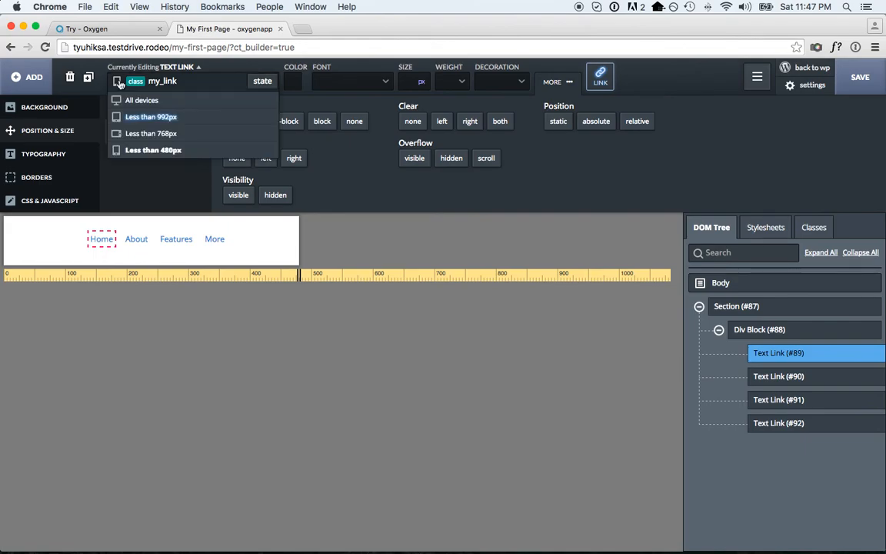
{"action": "left_click", "coordinate": [156, 151]}
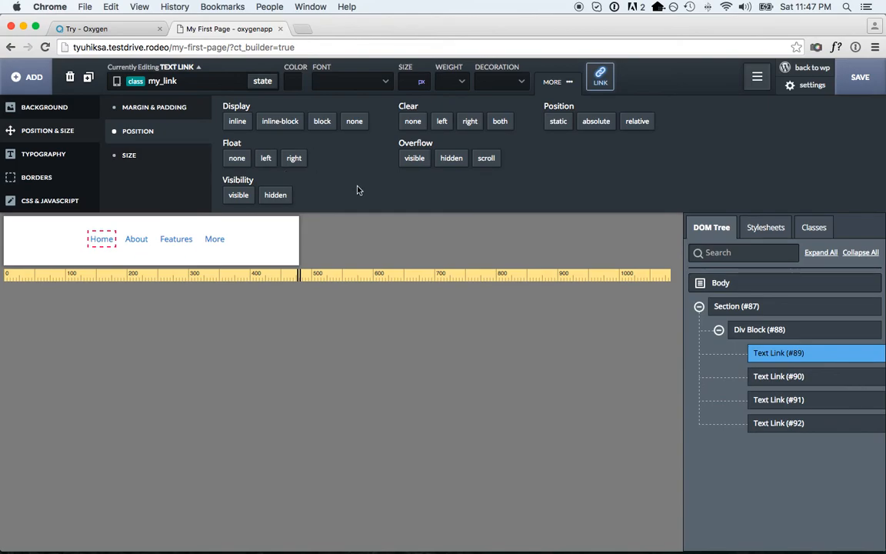
{"action": "left_click", "coordinate": [123, 101]}
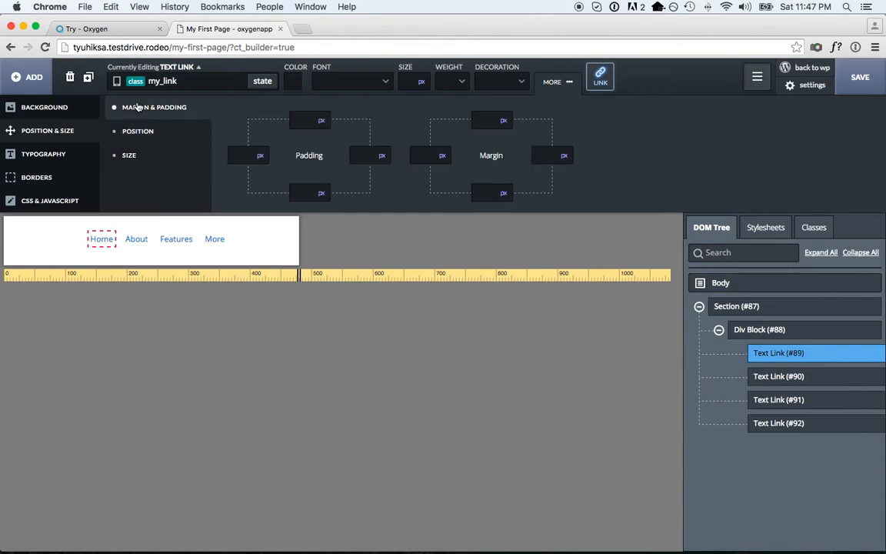
{"action": "left_click", "coordinate": [128, 155]}
{"action": "left_click", "coordinate": [254, 121]}
{"action": "left_click", "coordinate": [255, 127]}
{"action": "type", "text": "100"}
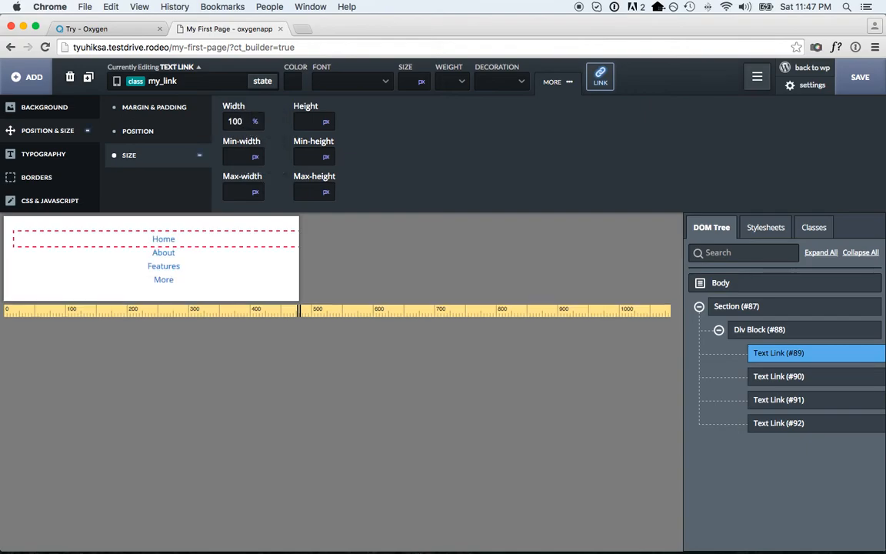
{"action": "left_click", "coordinate": [131, 130]}
{"action": "left_click", "coordinate": [323, 121]}
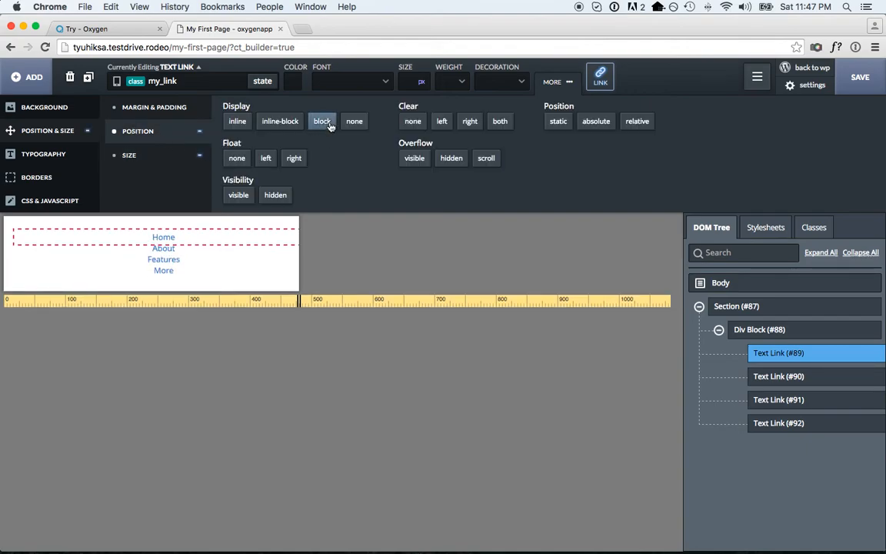
Set the my_link class's margin to 0 and padding to 20 px on all sides for screens less than 480px
{"action": "left_click", "coordinate": [182, 100]}
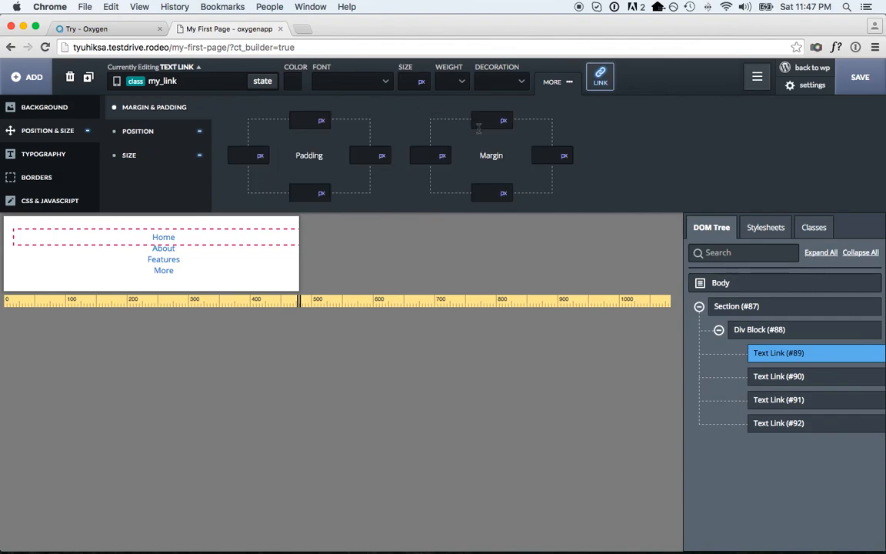
{"action": "left_click", "coordinate": [486, 121]}
{"action": "left_click", "coordinate": [531, 127]}
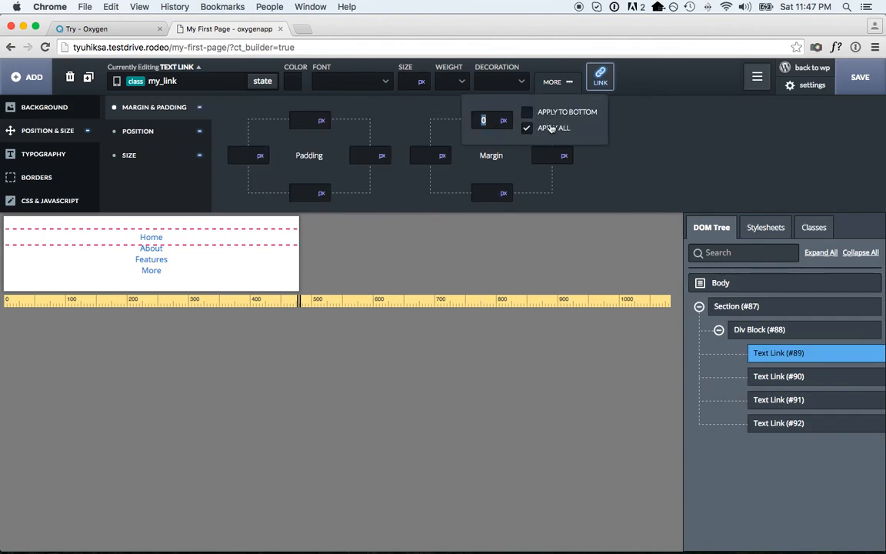
{"action": "left_click", "coordinate": [301, 120]}
{"action": "type", "text": "20"}
{"action": "left_click", "coordinate": [344, 128]}
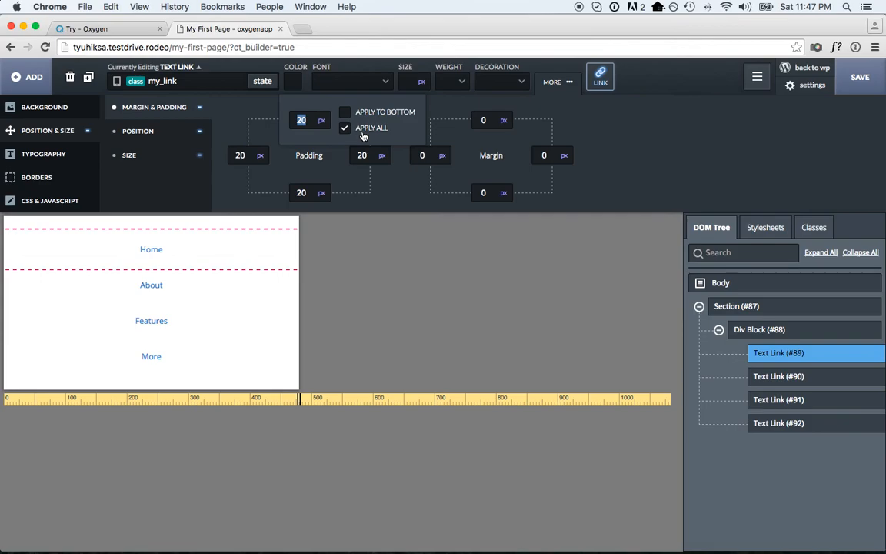
Give the my_link class a mostly transparent black background for a light gray look on screens less than 480px
{"action": "left_click", "coordinate": [42, 108]}
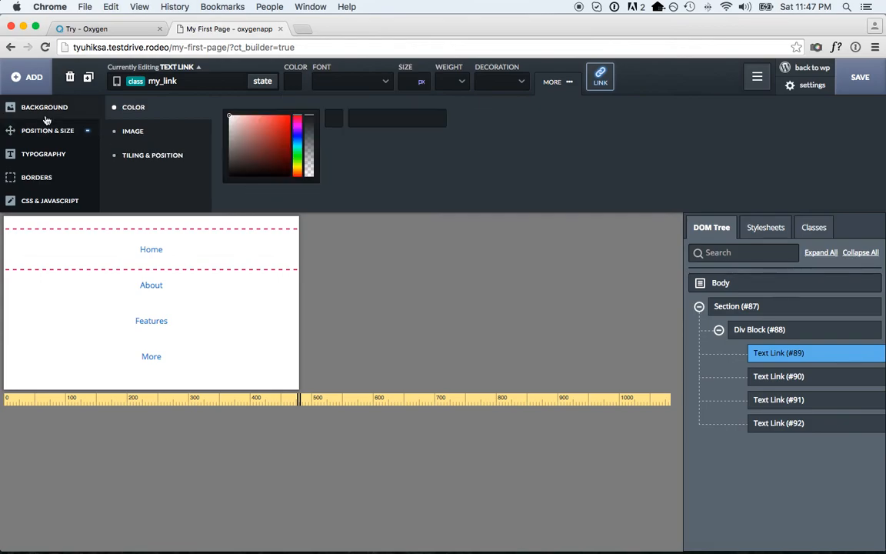
{"action": "left_click_drag", "start_coordinate": [232, 121], "coordinate": [204, 197]}
{"action": "left_click_drag", "start_coordinate": [309, 117], "coordinate": [308, 171]}
Set the my_link class's margin to 5 px on all sides for screens less than 480px
{"action": "left_click", "coordinate": [47, 131]}
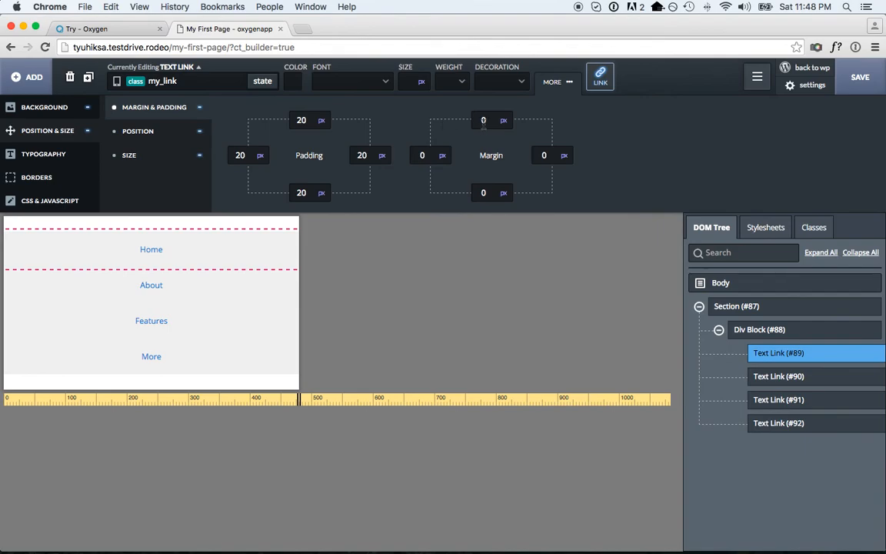
{"action": "left_click", "coordinate": [483, 120]}
{"action": "type", "text": "5"}
{"action": "left_click", "coordinate": [557, 133]}
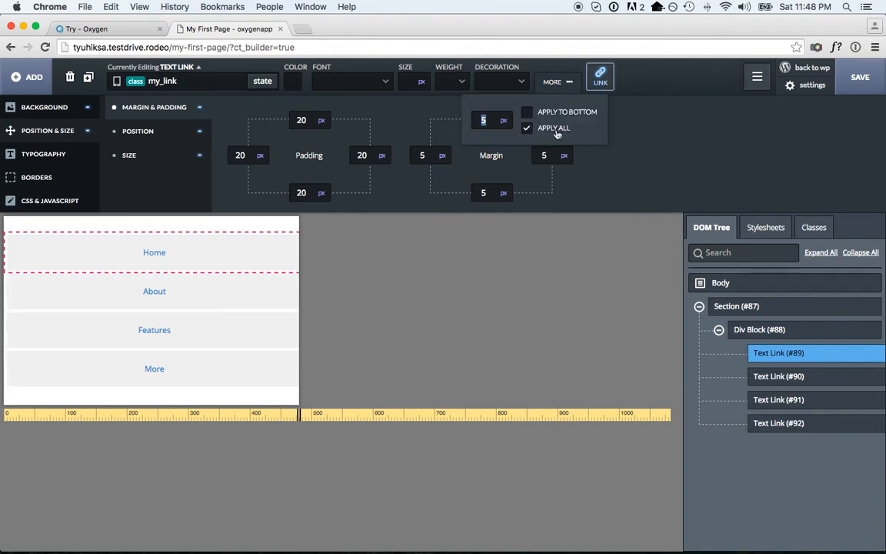
{"action": "left_click", "coordinate": [346, 334]}
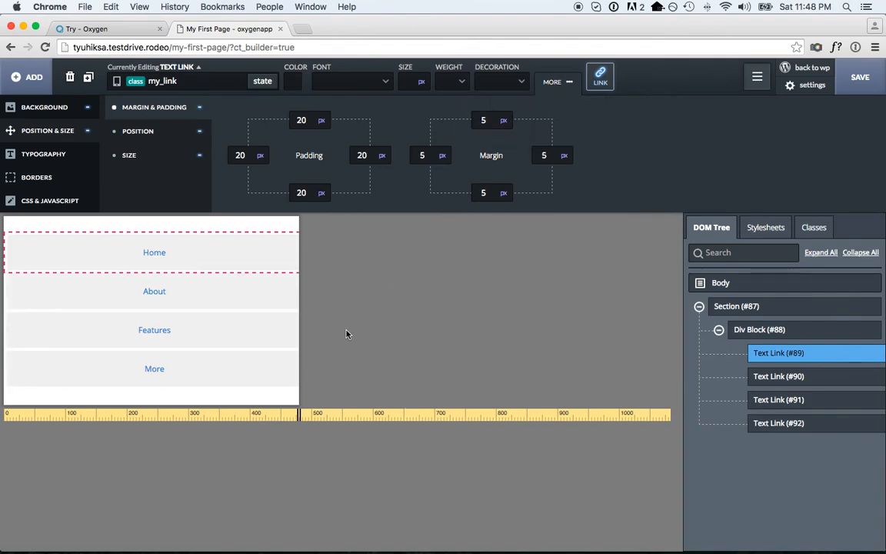
Preview the menu section for all devices, less than 992px, less than 768px and less than 480px
{"action": "left_click", "coordinate": [214, 400]}
{"action": "left_click", "coordinate": [117, 81]}
{"action": "left_click", "coordinate": [123, 97]}
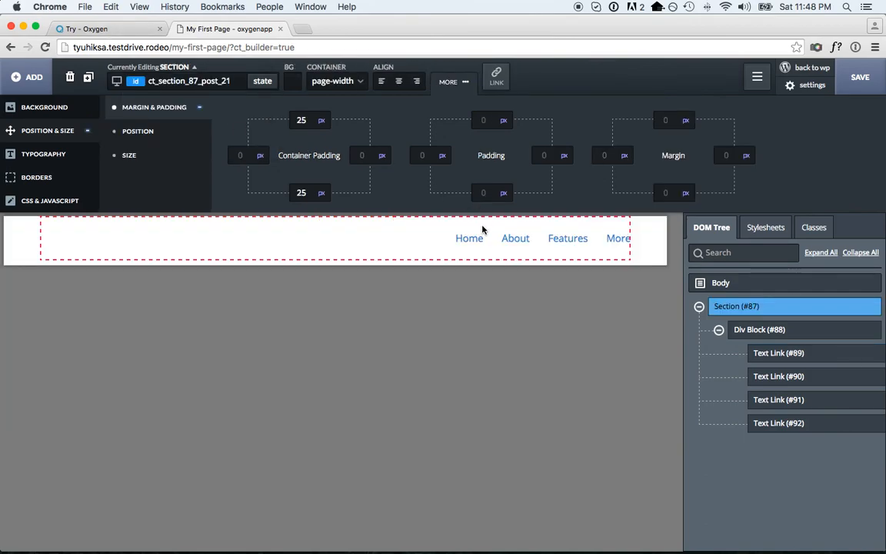
{"action": "left_click", "coordinate": [118, 82]}
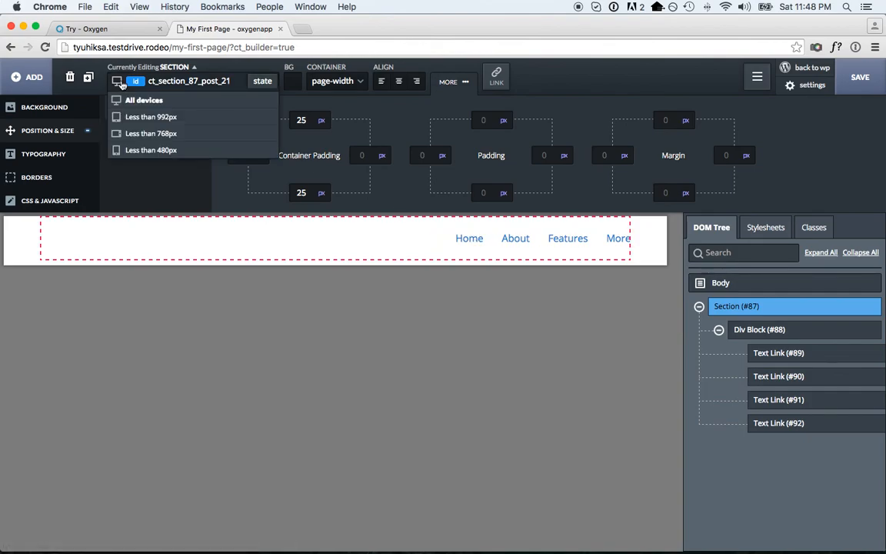
{"action": "left_click", "coordinate": [136, 116]}
{"action": "left_click", "coordinate": [117, 81]}
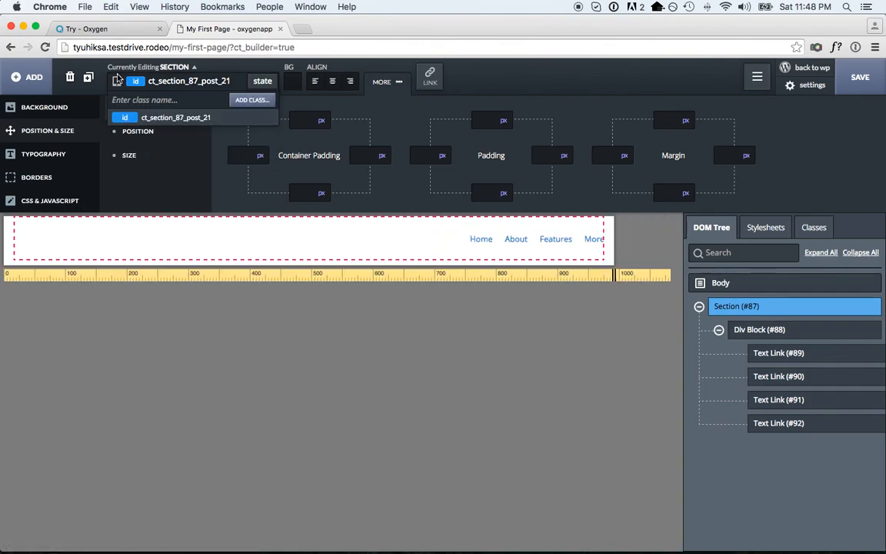
{"action": "left_click", "coordinate": [137, 131]}
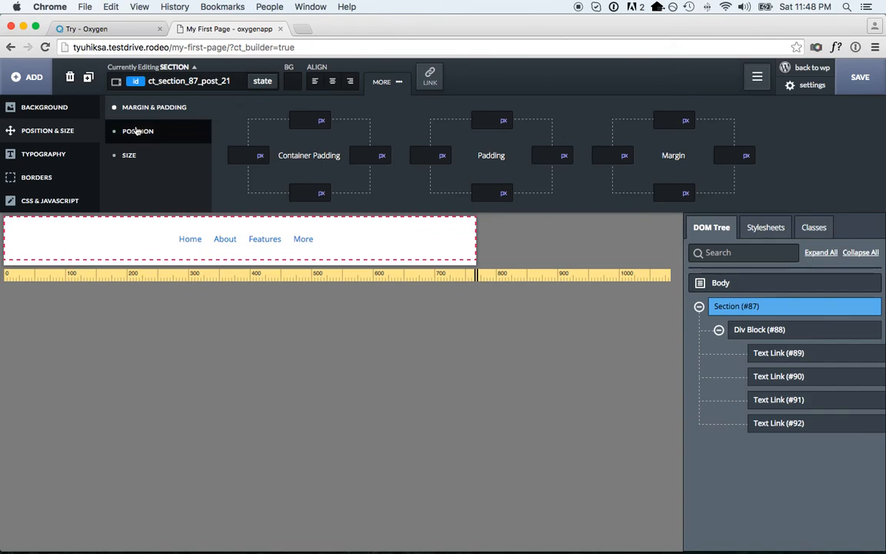
{"action": "left_click", "coordinate": [117, 82]}
{"action": "left_click", "coordinate": [137, 150]}
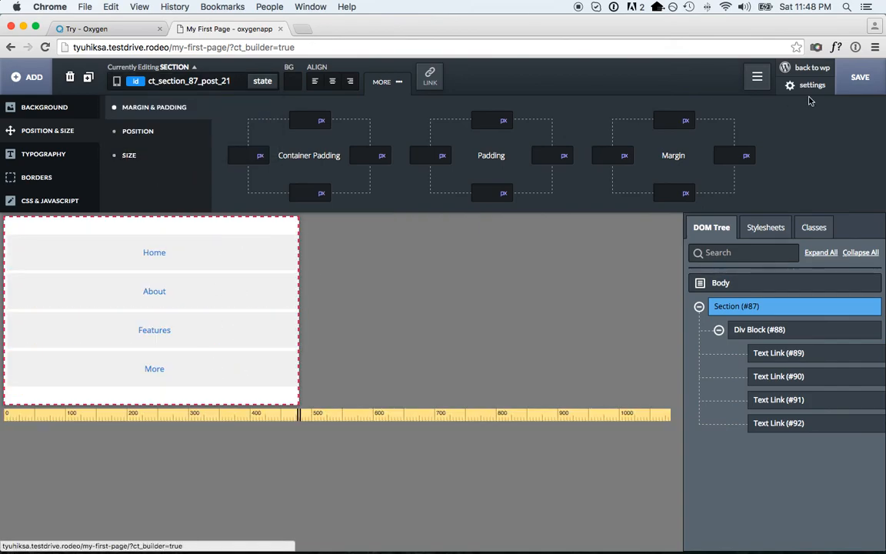
Save the page and delete the section containing the navigation menu
{"action": "left_click", "coordinate": [858, 79]}
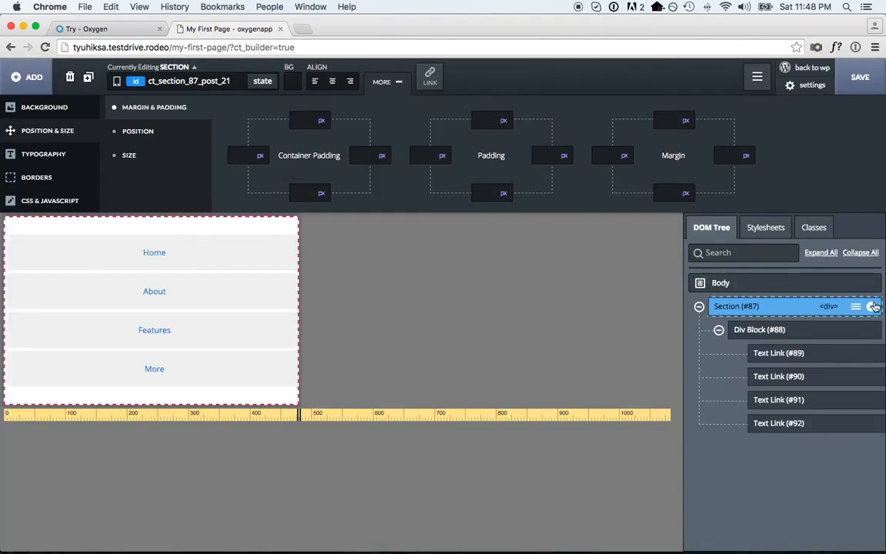
{"action": "left_click", "coordinate": [874, 306]}
Add a text link to the empty page and target its id for styling on all devices
{"action": "left_click", "coordinate": [34, 77]}
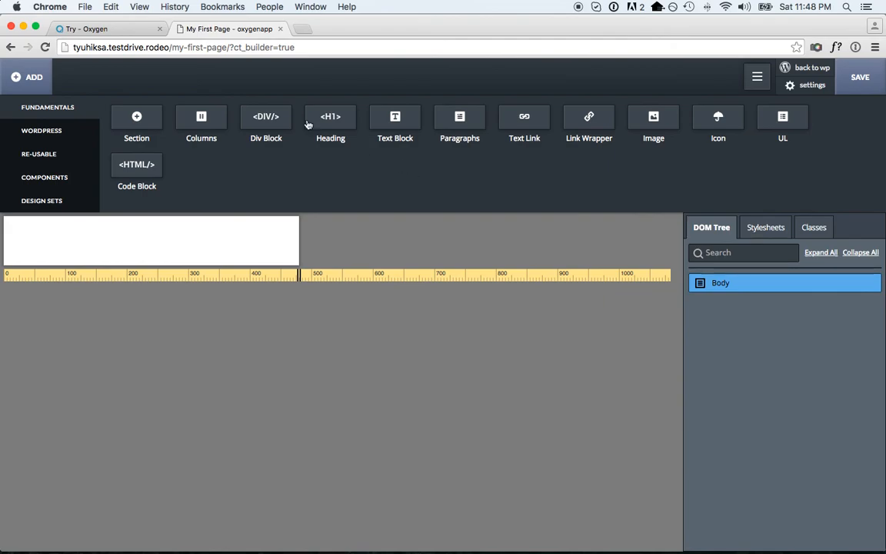
{"action": "left_click", "coordinate": [529, 120]}
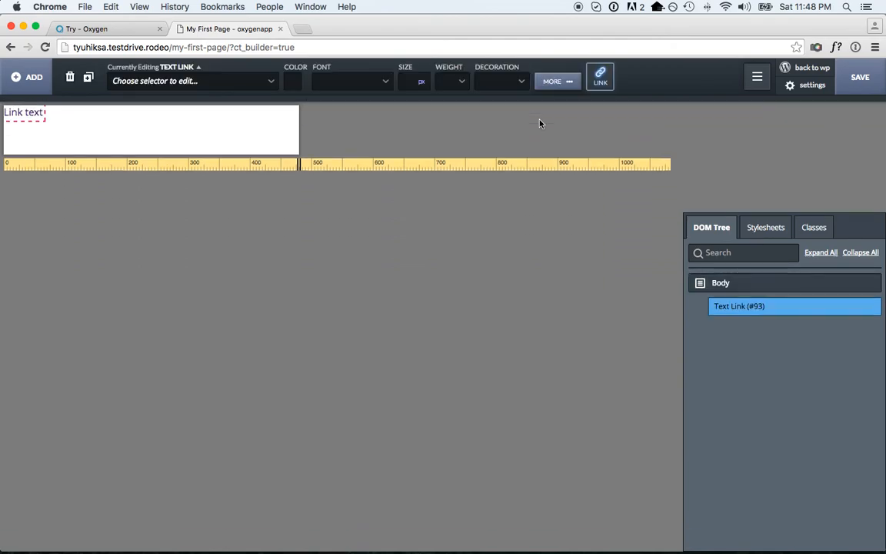
{"action": "left_click", "coordinate": [141, 84]}
{"action": "left_click", "coordinate": [145, 117]}
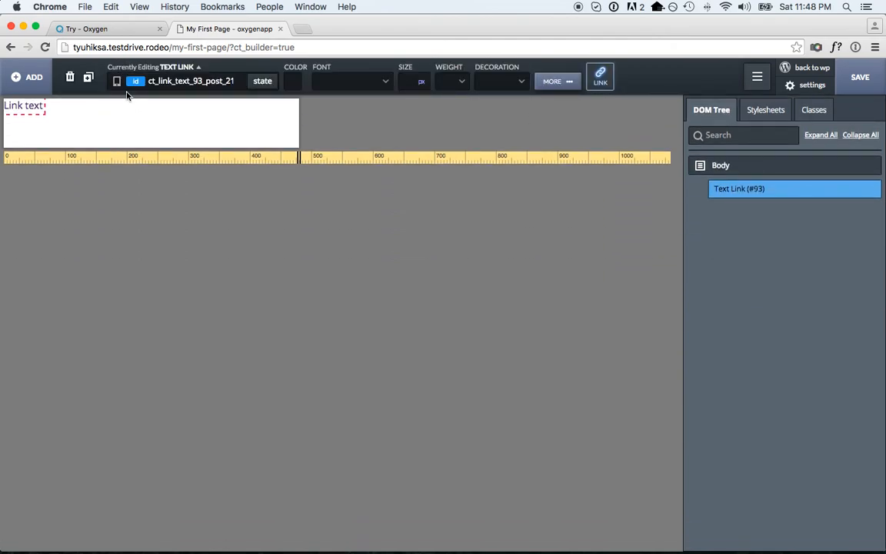
{"action": "left_click", "coordinate": [116, 81]}
{"action": "left_click", "coordinate": [127, 99]}
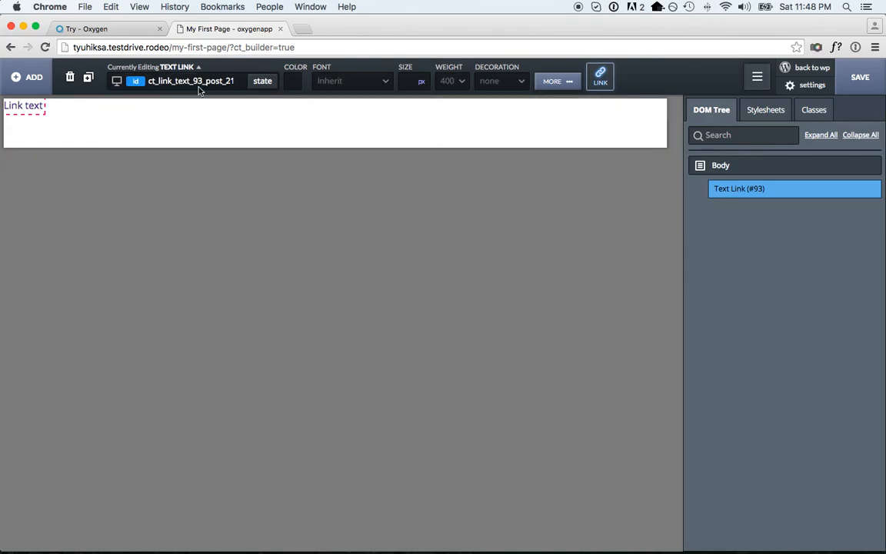
Set the text link's margin to 50 px on all sides
{"action": "left_click", "coordinate": [553, 80]}
{"action": "left_click", "coordinate": [482, 119]}
{"action": "type", "text": "50"}
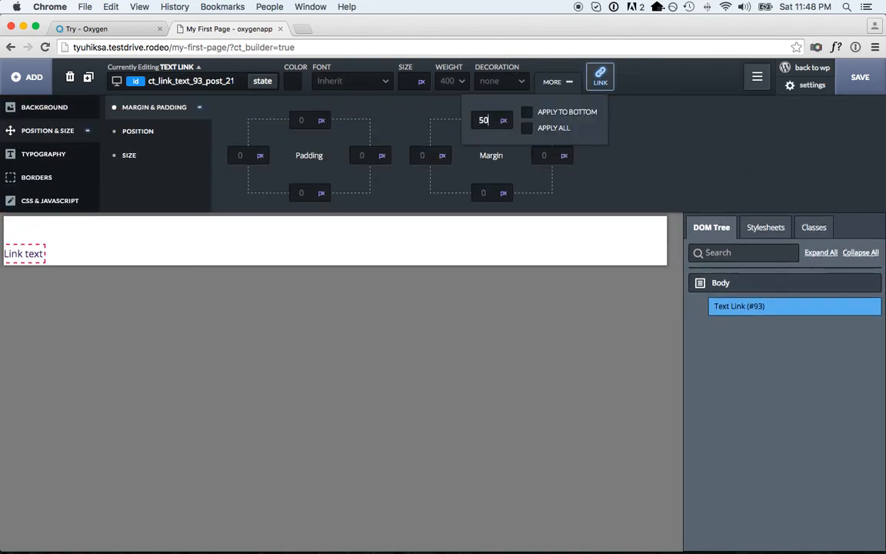
{"action": "left_click", "coordinate": [561, 135]}
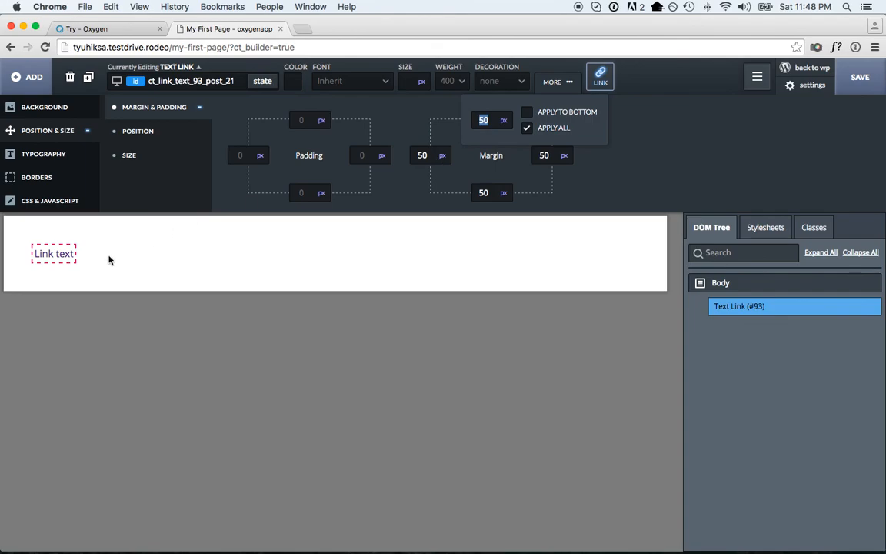
{"action": "left_click", "coordinate": [297, 248]}
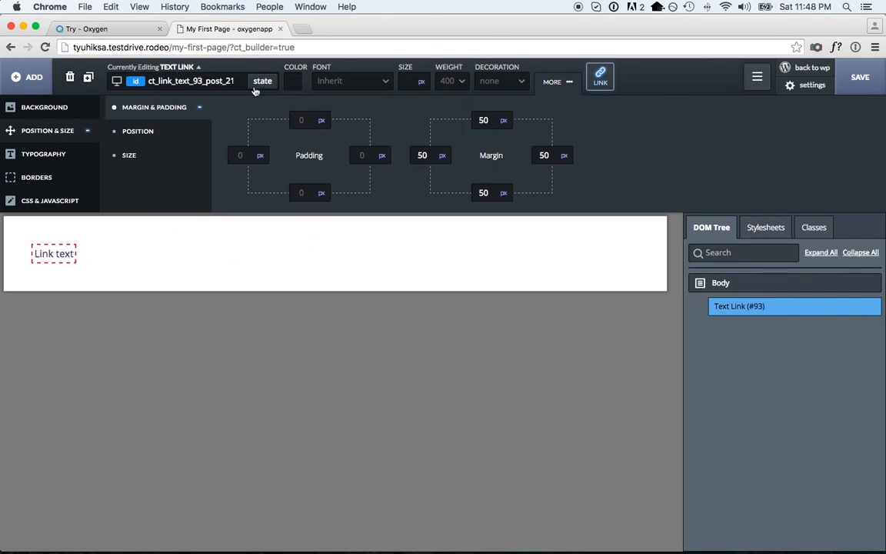
Give the text link a light blue text color, rgba(0,192,255,1.0)
{"action": "left_click", "coordinate": [292, 80]}
{"action": "left_click_drag", "start_coordinate": [362, 156], "coordinate": [384, 104]}
{"action": "left_click", "coordinate": [420, 117]}
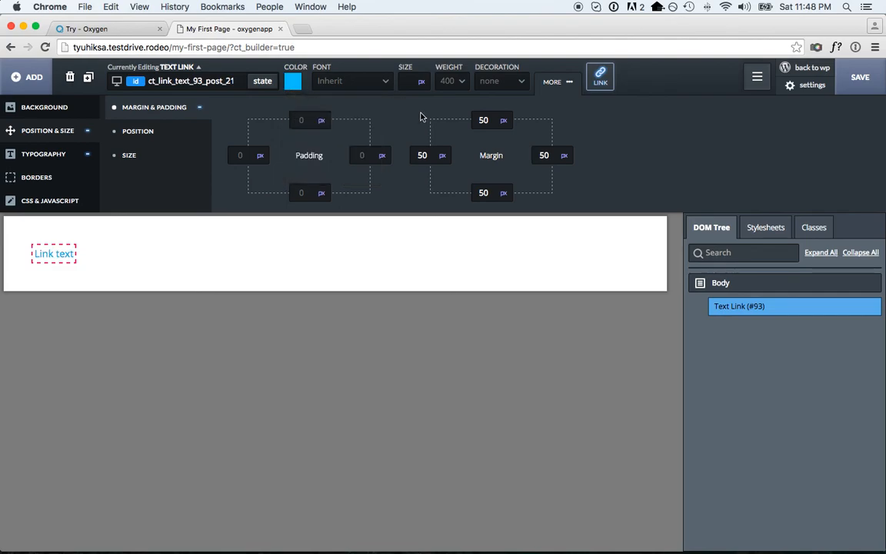
Set the text link's hover color to dark blue, rgba(0,40,255,1.0), and return to its original state
{"action": "left_click", "coordinate": [263, 81]}
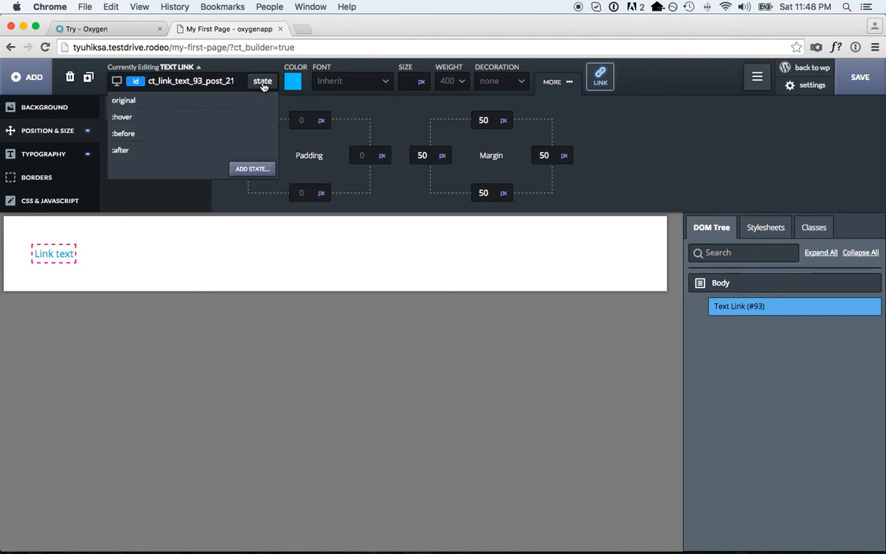
{"action": "left_click", "coordinate": [211, 116]}
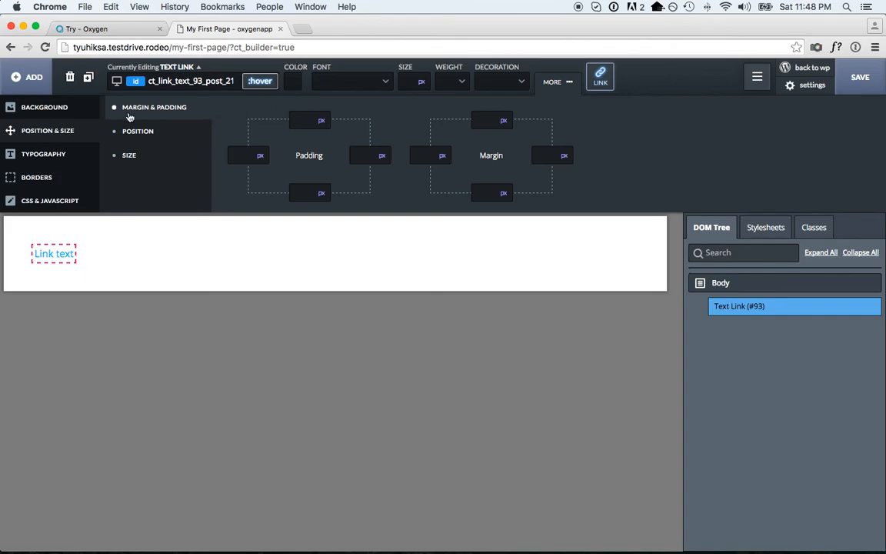
{"action": "left_click", "coordinate": [44, 107]}
{"action": "left_click", "coordinate": [44, 154]}
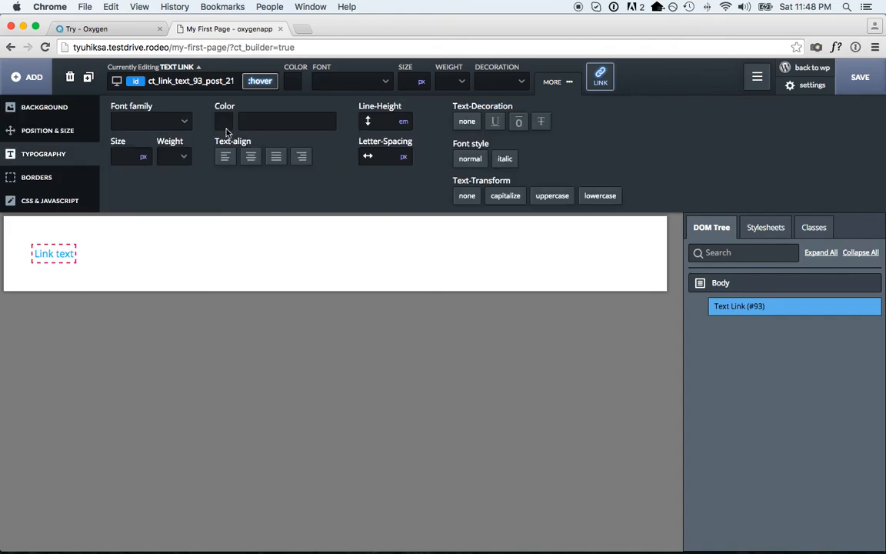
{"action": "left_click", "coordinate": [224, 121]}
{"action": "left_click_drag", "start_coordinate": [294, 185], "coordinate": [298, 138]}
{"action": "left_click", "coordinate": [316, 210]}
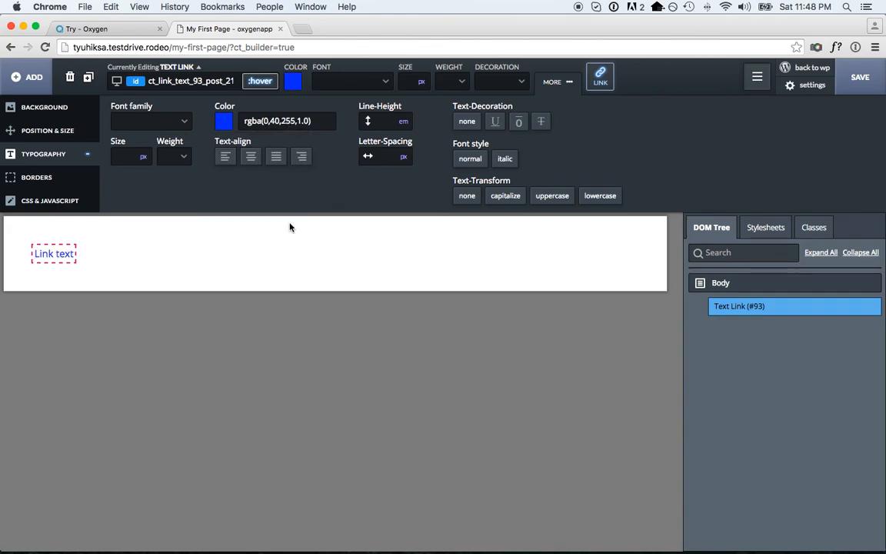
{"action": "left_click", "coordinate": [250, 85]}
{"action": "left_click", "coordinate": [250, 100]}
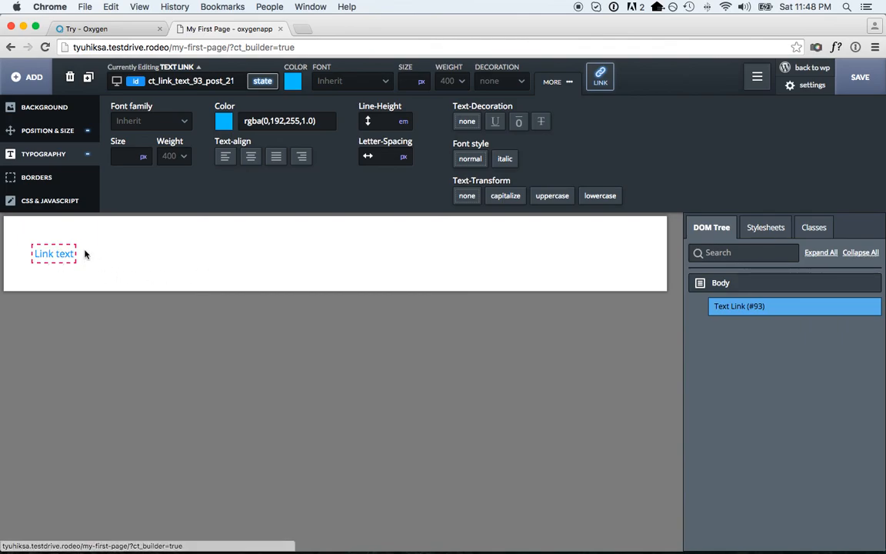
{"action": "left_click", "coordinate": [252, 80]}
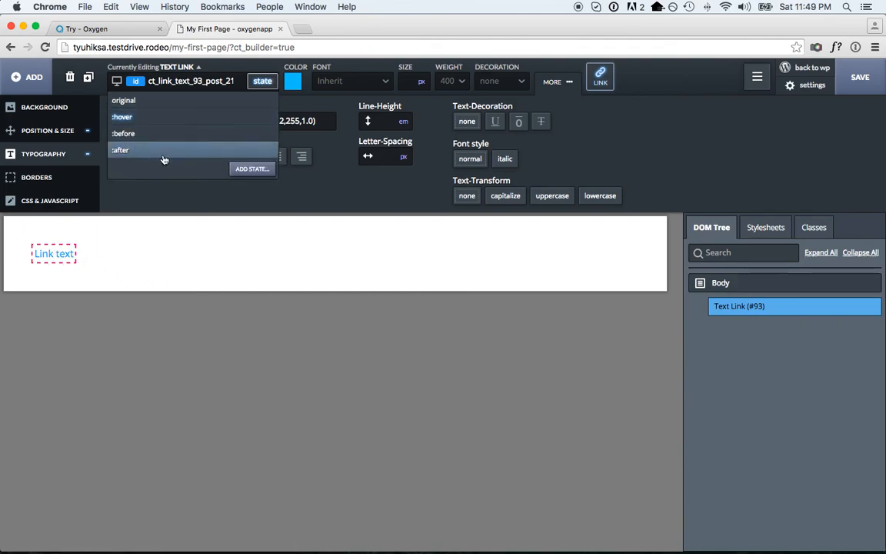
{"action": "left_click", "coordinate": [252, 169]}
{"action": "type", "text": ":first-letter"}
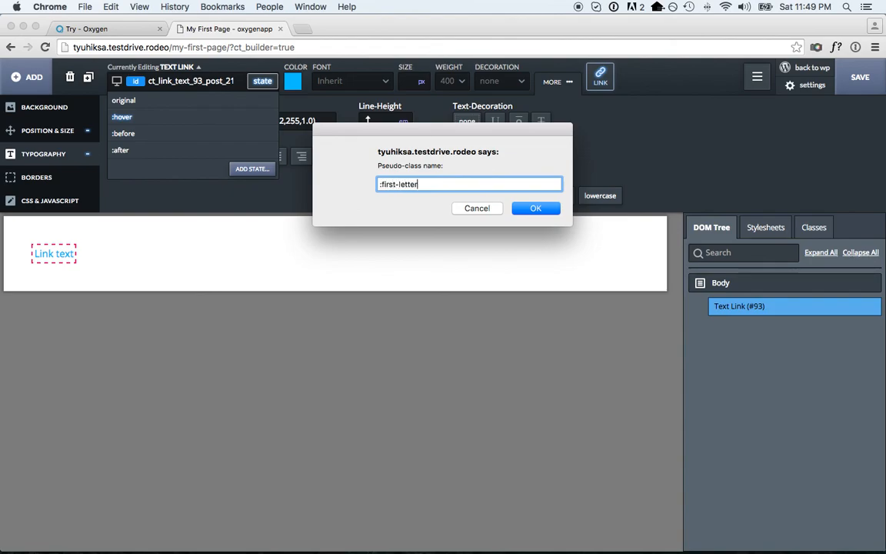
{"action": "key", "text": "super+a"}
{"action": "key", "text": "BackSpace"}
{"action": "left_click", "coordinate": [416, 303]}
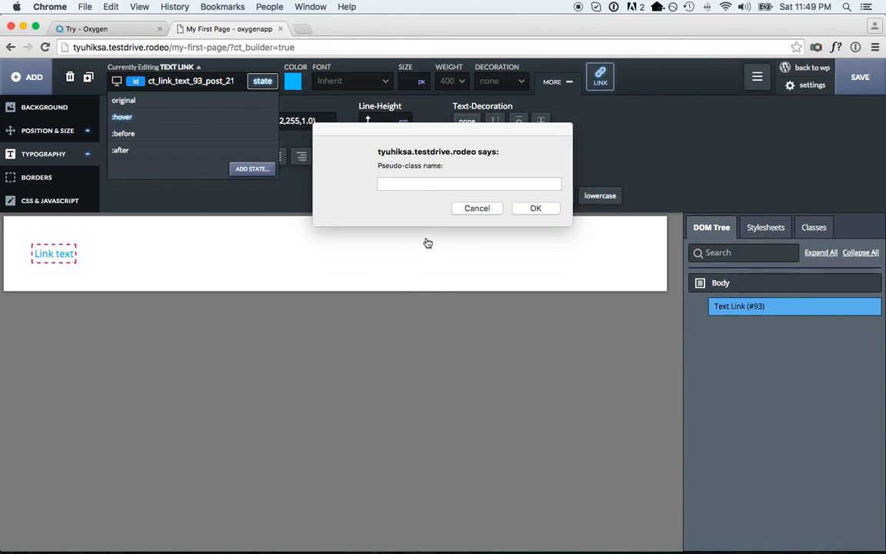
{"action": "left_click", "coordinate": [477, 207]}
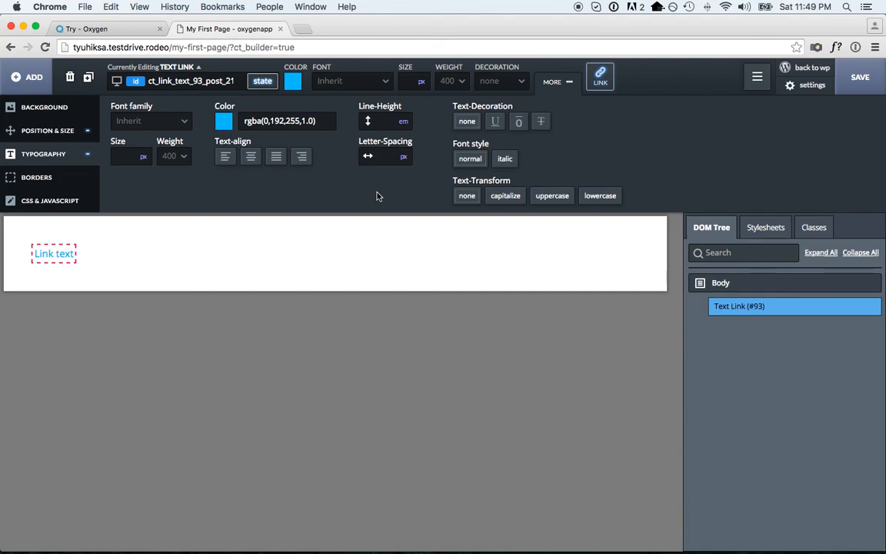